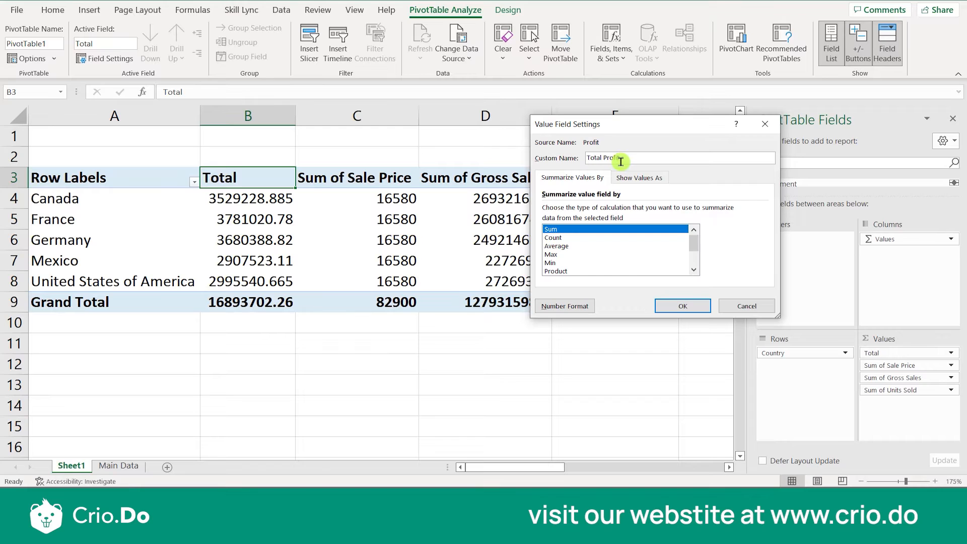
Step: Apply Total Profit as the profit field's custom name and rename the sale price value field as Total Sale Price
left_click(658, 315)
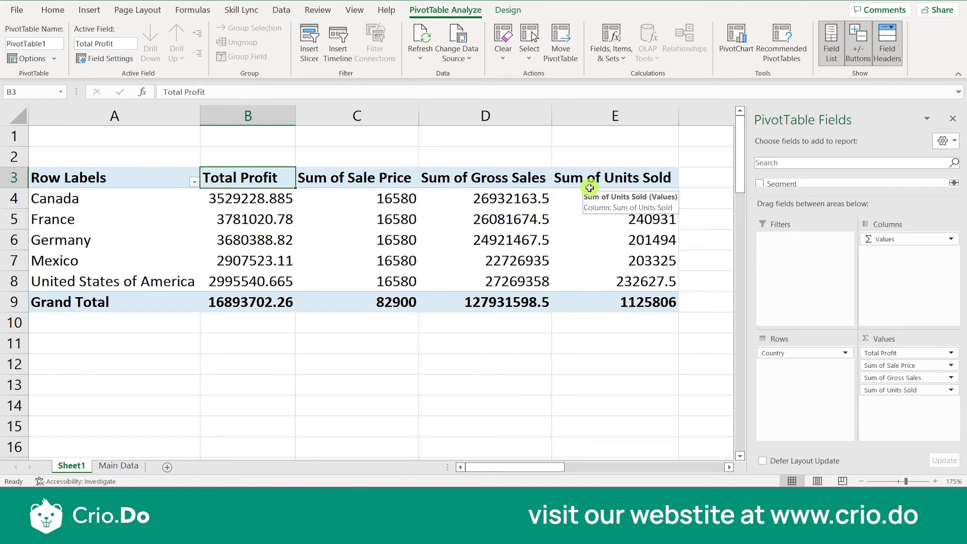
left_click(890, 353)
left_click(885, 365)
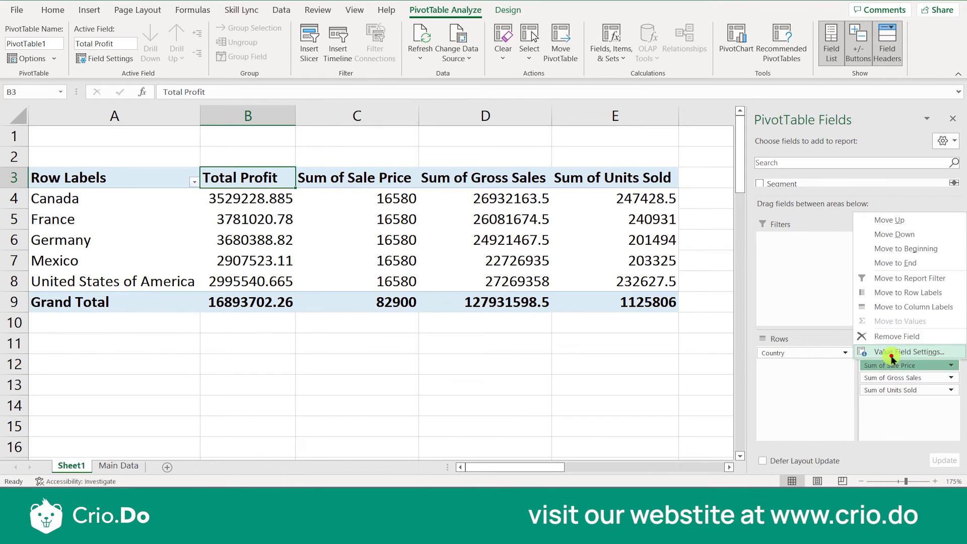
left_click(892, 353)
left_click(625, 158)
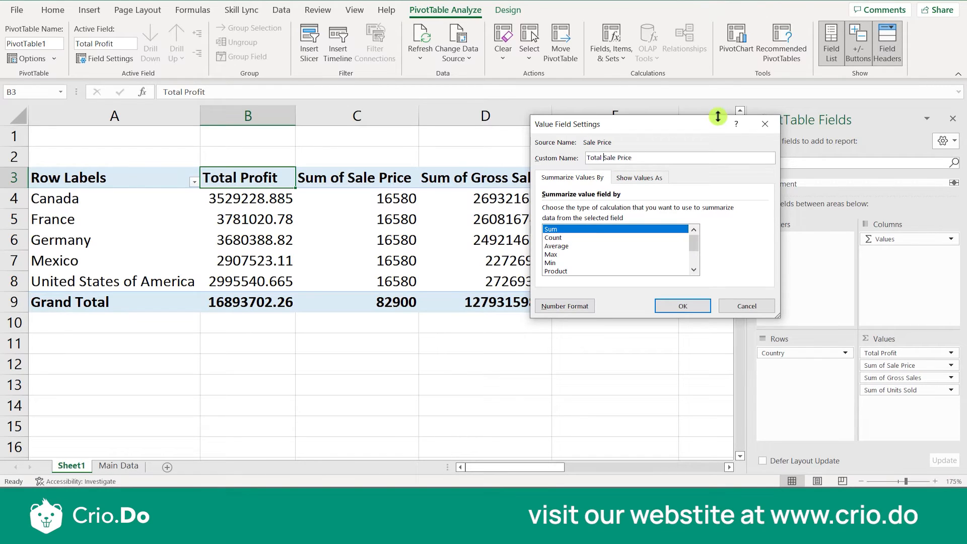
left_click(683, 306)
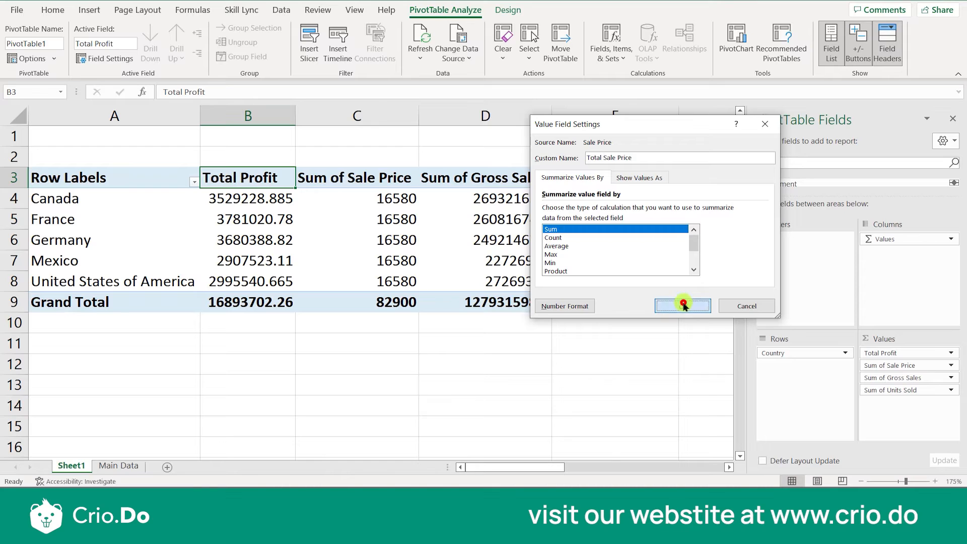
Step: Rename the gross sales value field of the PivotTable as Total Gross Sales
left_click(878, 376)
left_click(879, 377)
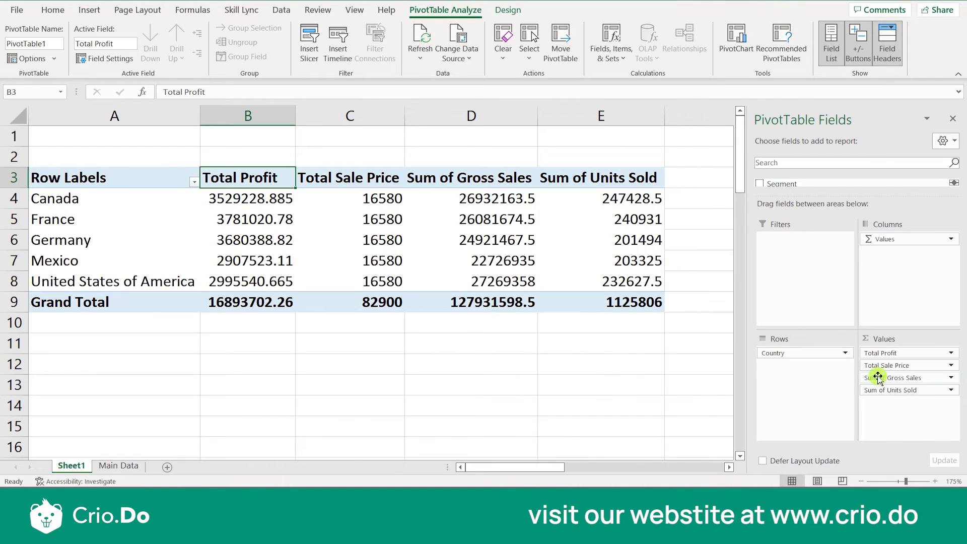
left_click(879, 377)
left_click(847, 365)
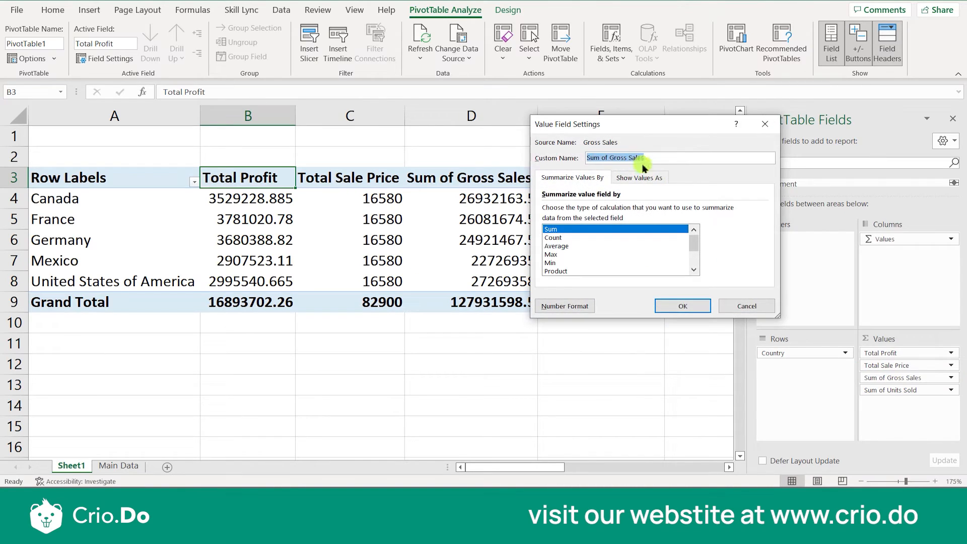
left_click(609, 158)
key("BackSpace")
key("BackSpace")
key("BackSpace")
key("BackSpace")
key("BackSpace")
key("BackSpace")
key("BackSpace")
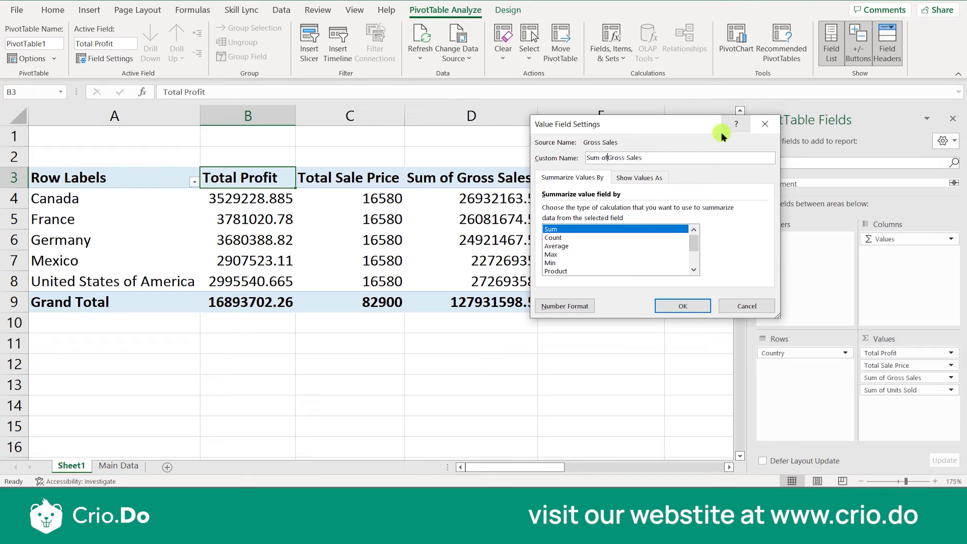
type("Total")
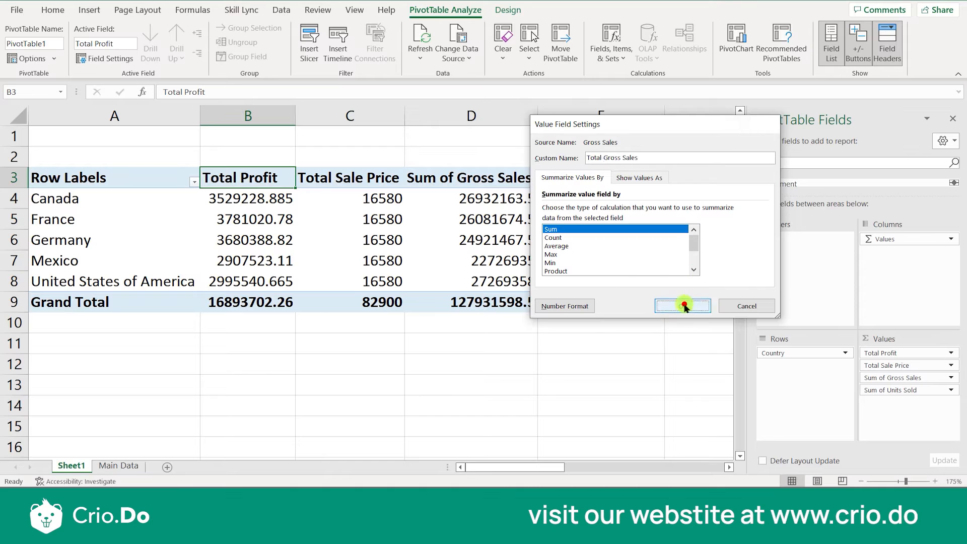
left_click(683, 306)
Step: Rename the units sold value field of the PivotTable as Total Units Sold
left_click(881, 392)
left_click(881, 392)
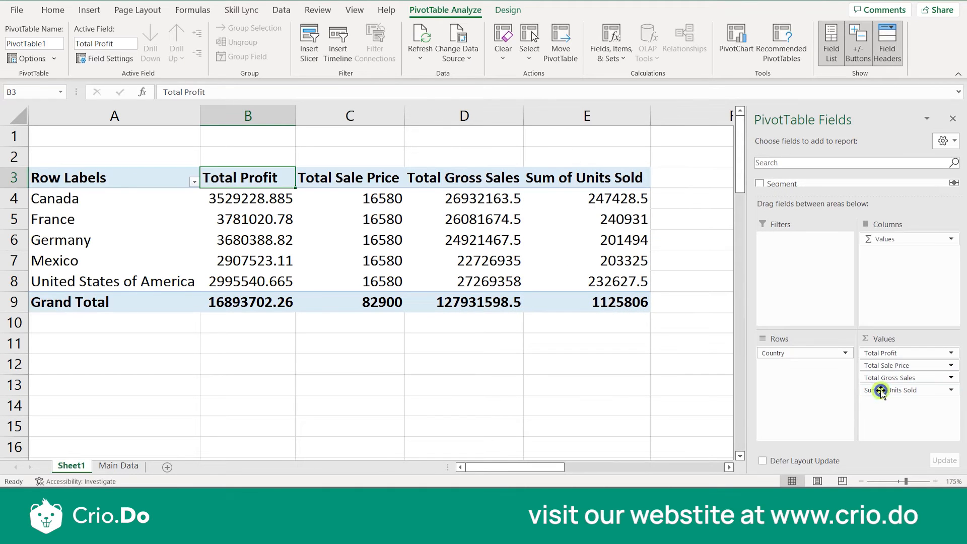
left_click(881, 392)
left_click(888, 374)
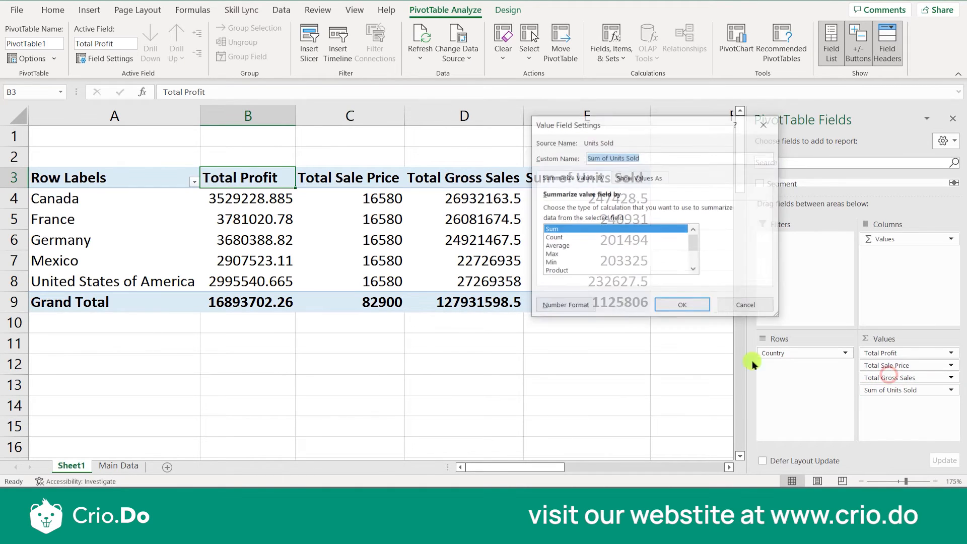
left_click(608, 157)
key("BackSpace")
key("BackSpace")
key("BackSpace")
key("BackSpace")
key("BackSpace")
key("BackSpace")
key("BackSpace")
type("T")
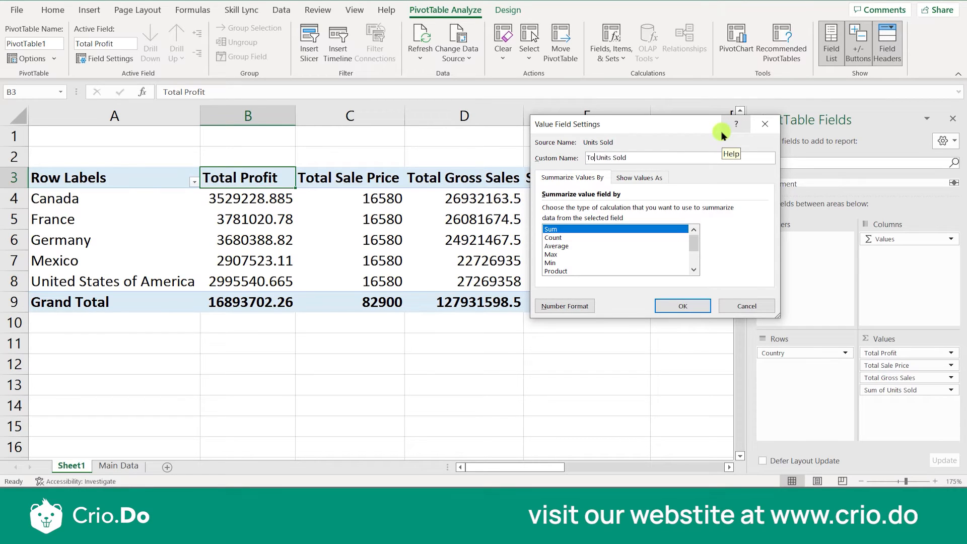
type("otal")
left_click(680, 306)
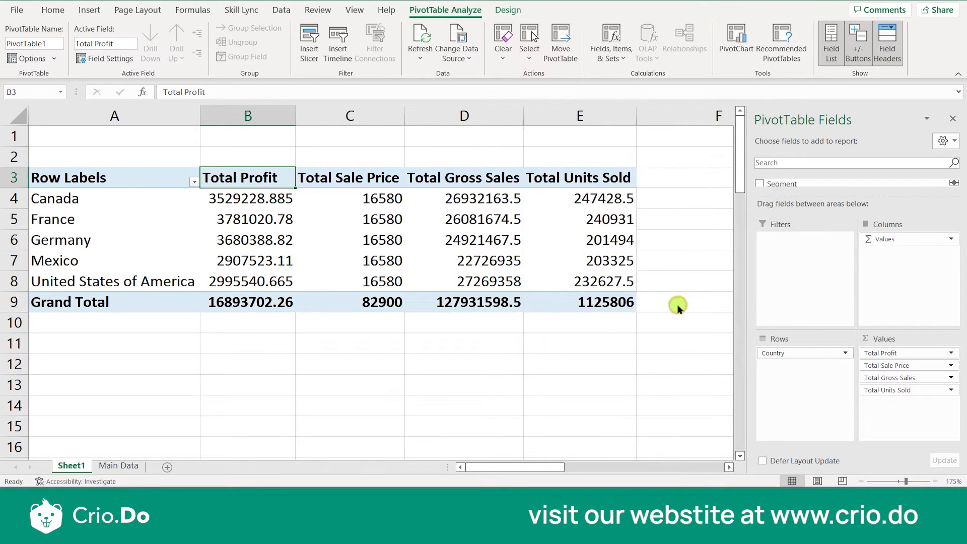
left_click(588, 343)
left_click(283, 268)
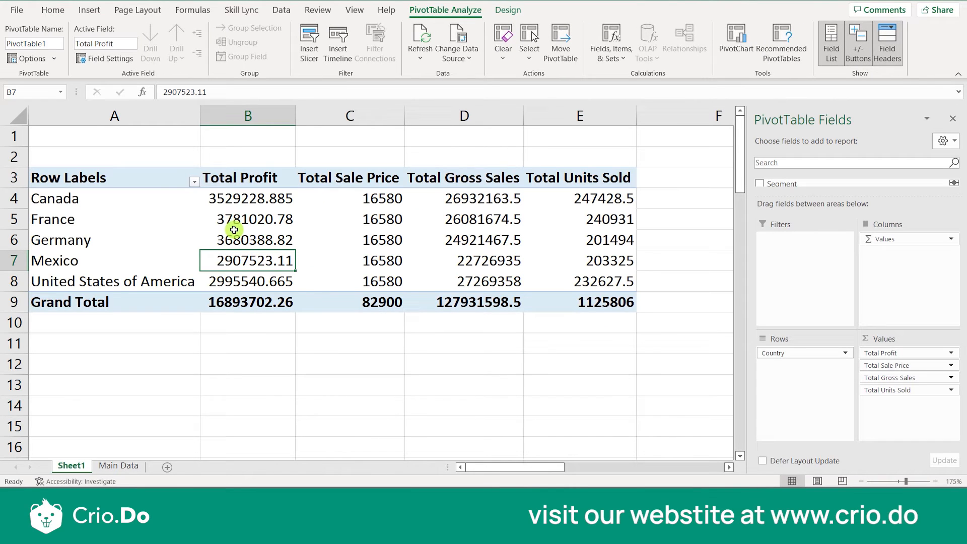
mouse_move(274, 208)
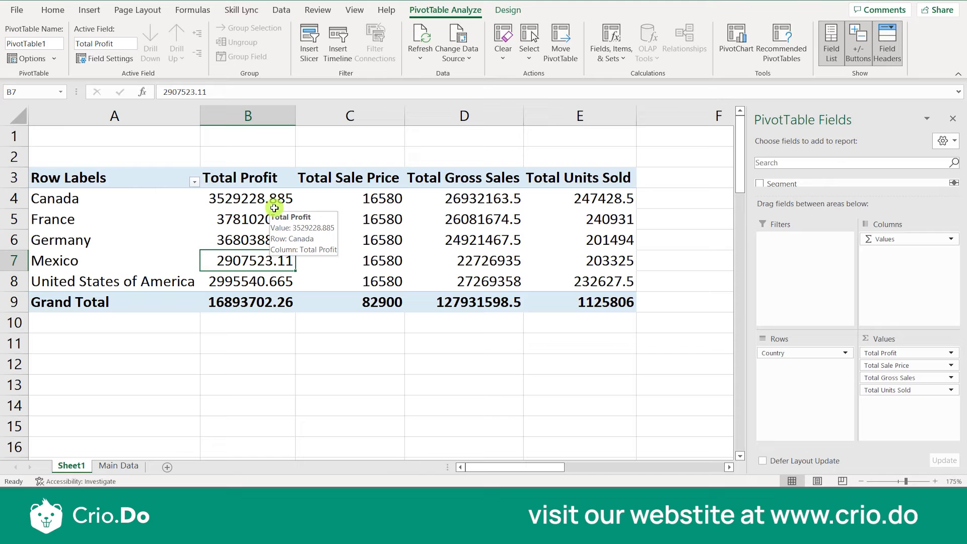
left_click(194, 240)
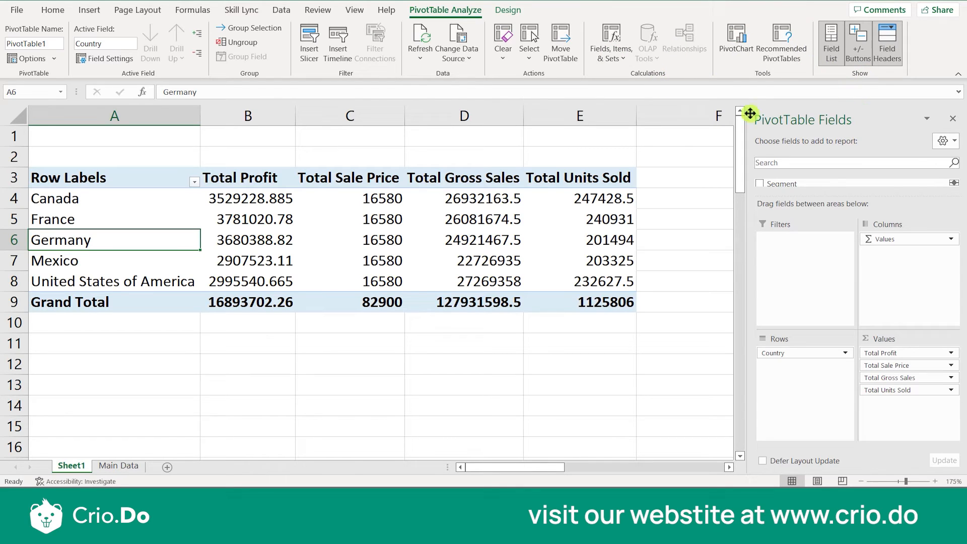
left_click(257, 239)
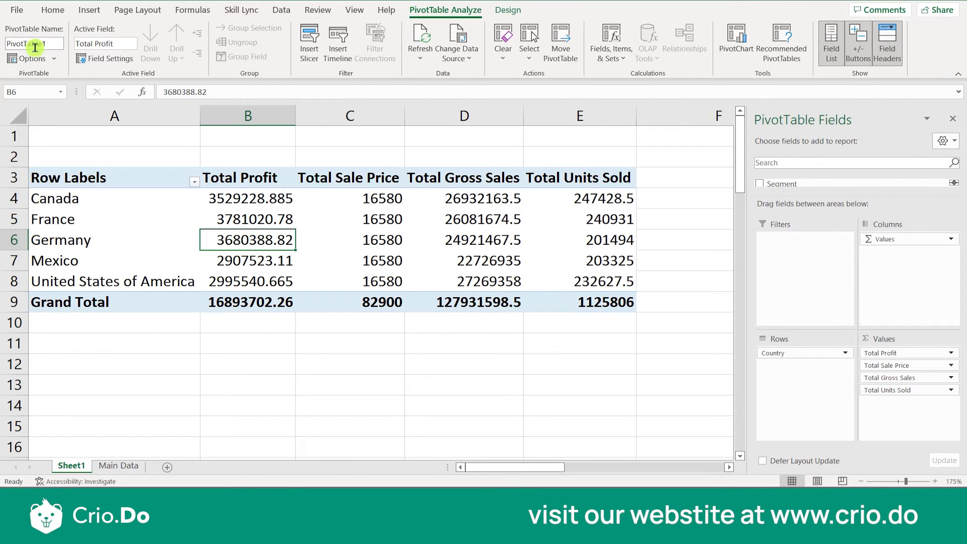
Step: Rename the PivotTable as DataSummary
left_click(109, 197)
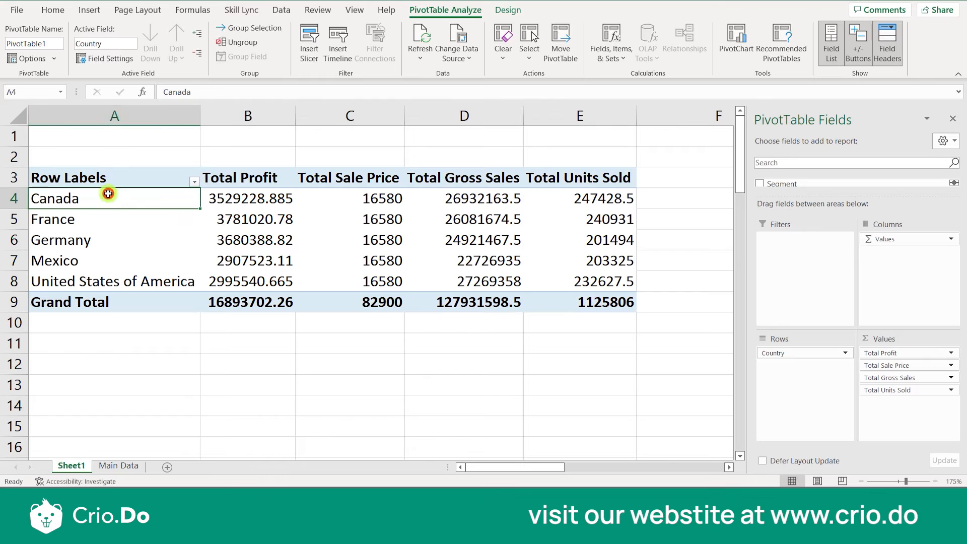
left_click(54, 44)
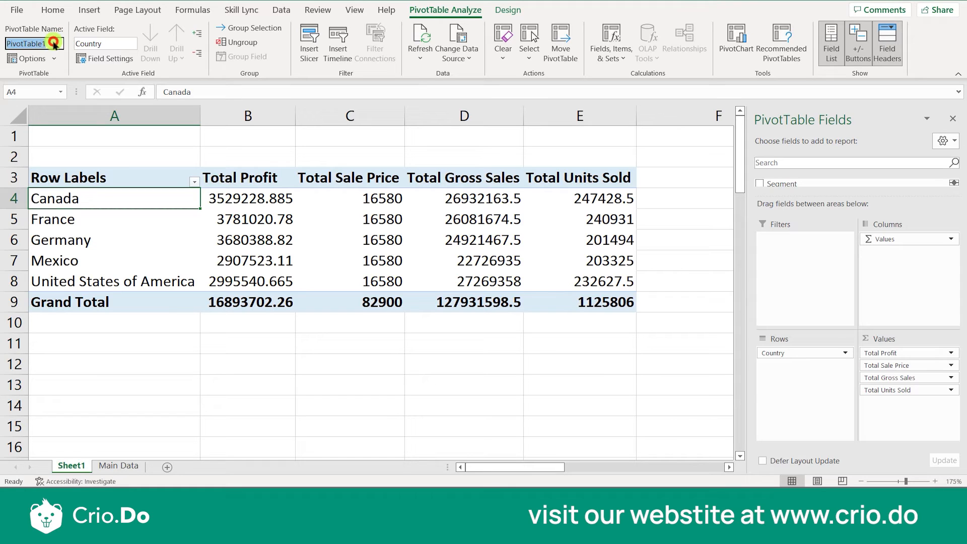
key("BackSpace")
left_click(80, 137)
left_click(101, 204)
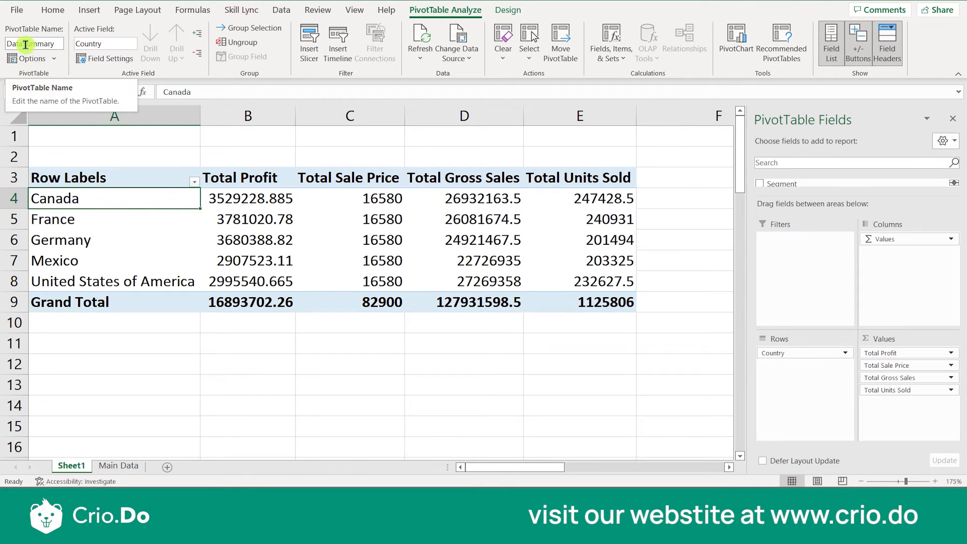
Step: Review the Printing, Data, Alt Text, Display and Layout & Format settings in the PivotTable options
left_click(52, 61)
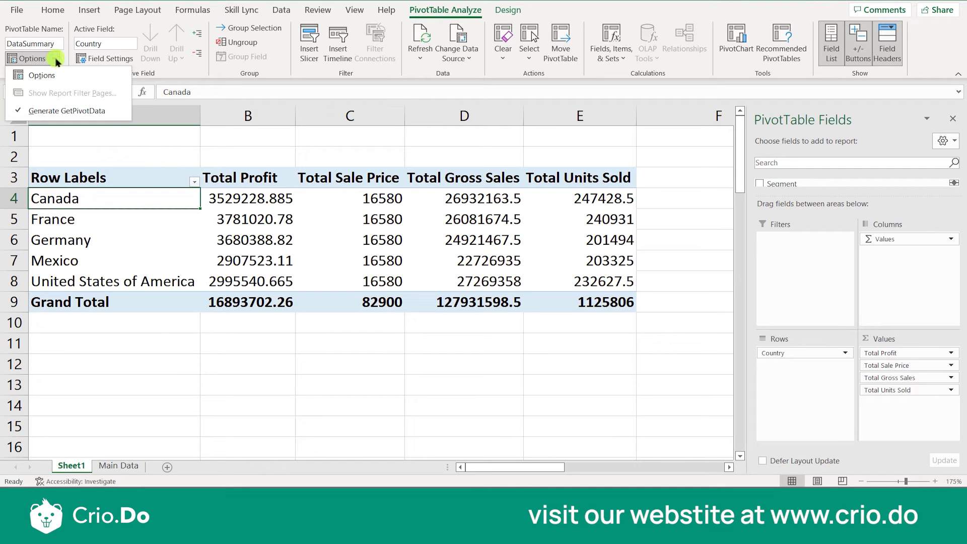
left_click(42, 75)
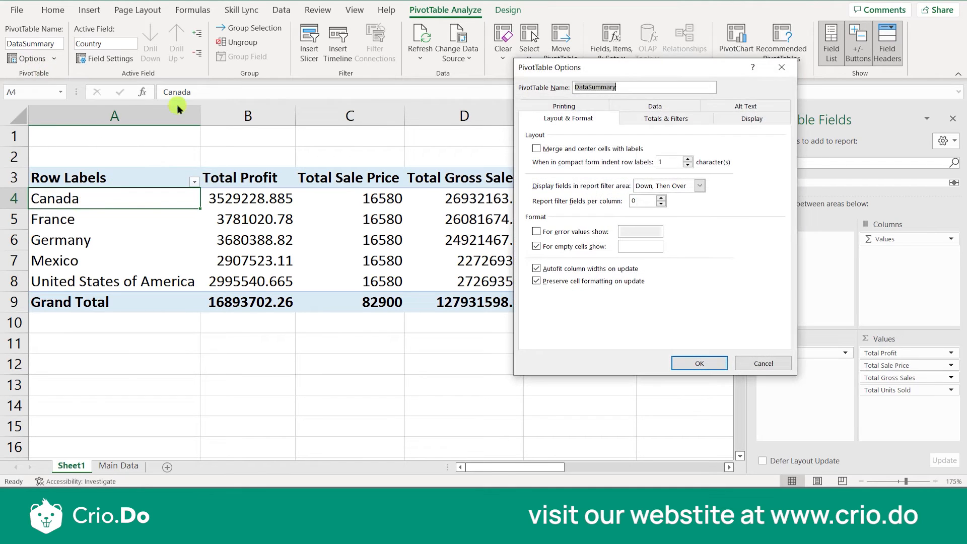
key("Escape")
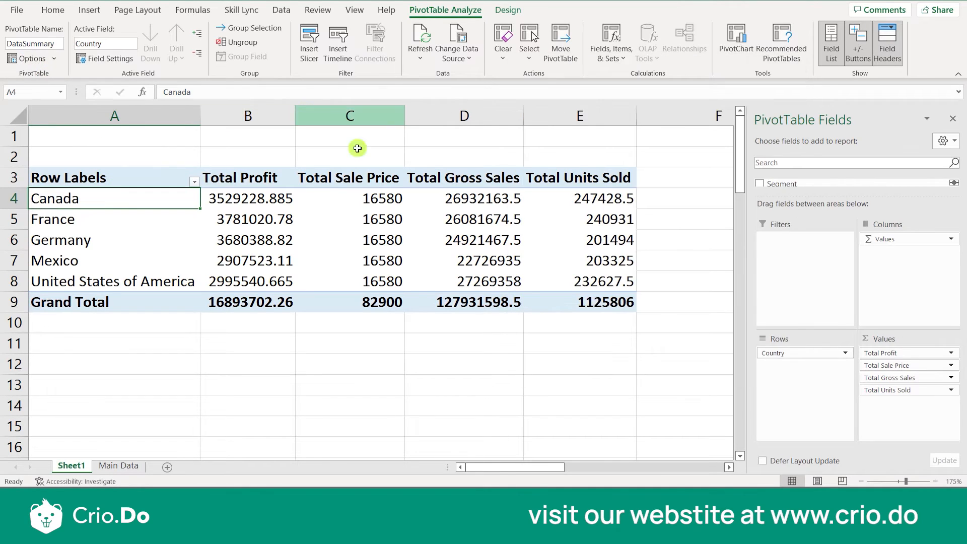
left_click(52, 61)
left_click(48, 75)
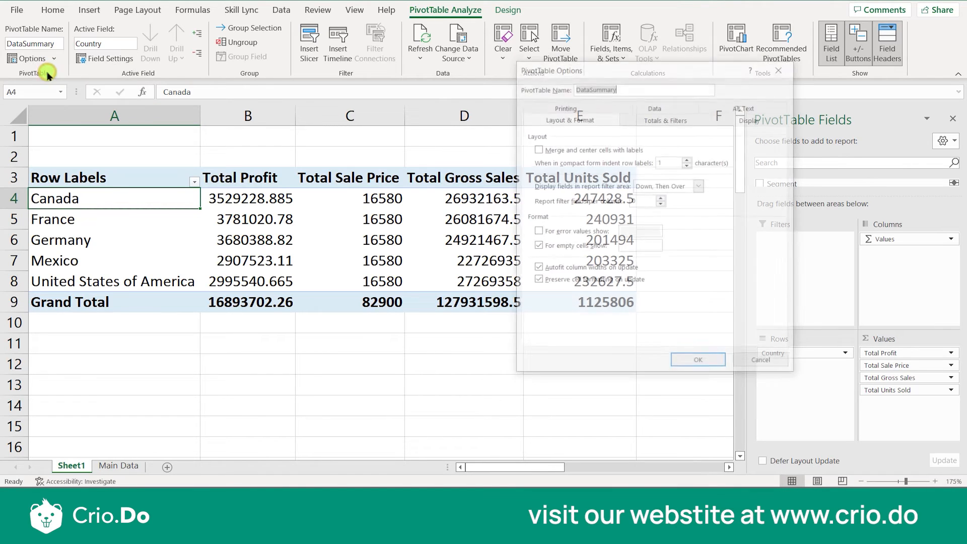
left_click(583, 108)
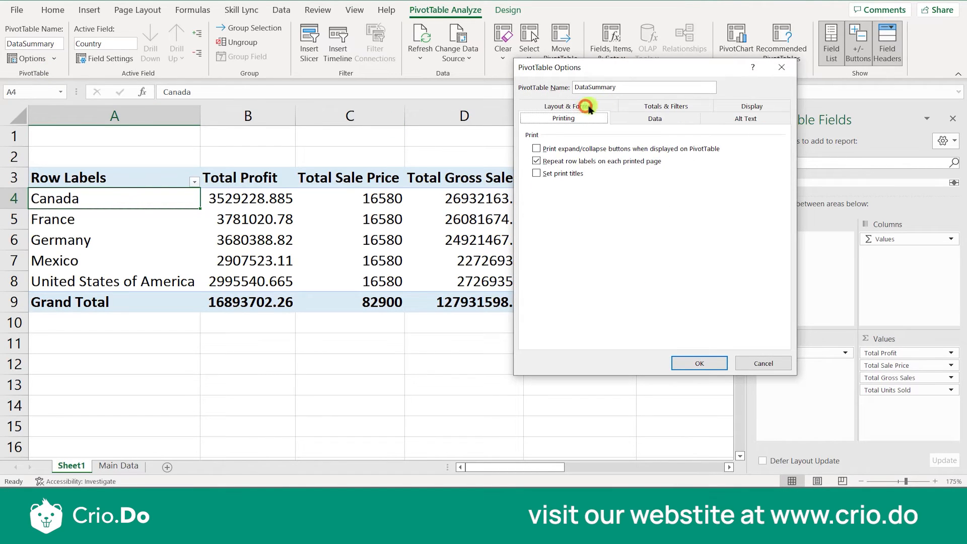
left_click(645, 116)
left_click(736, 119)
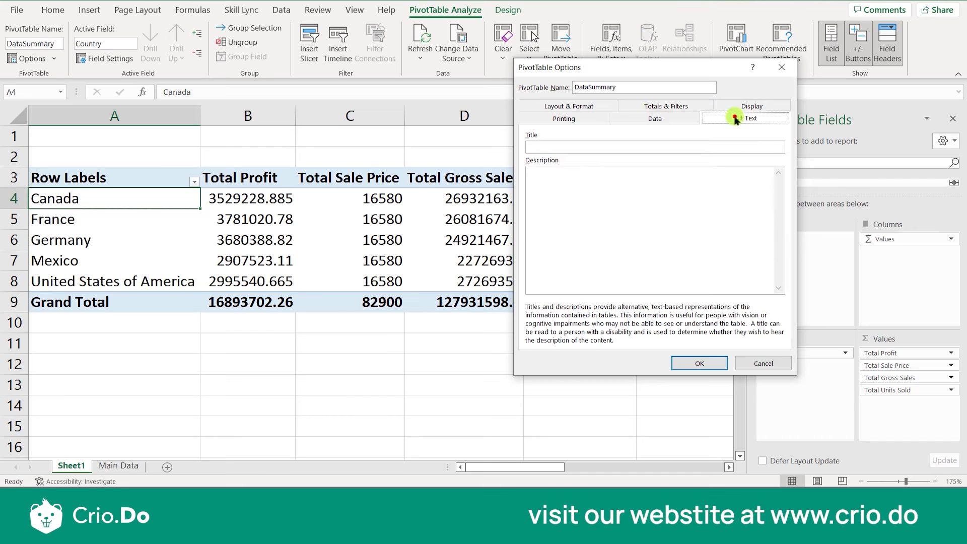
left_click(749, 105)
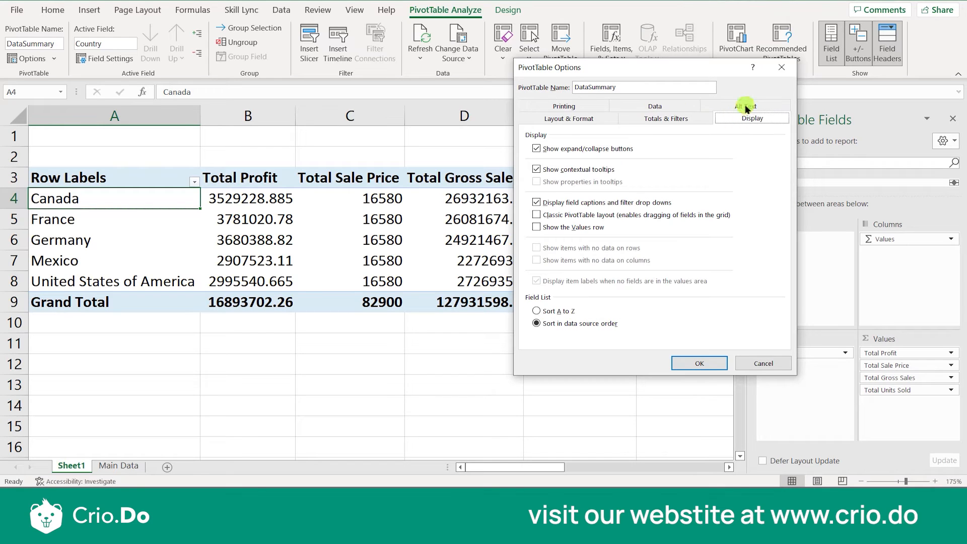
left_click(677, 108)
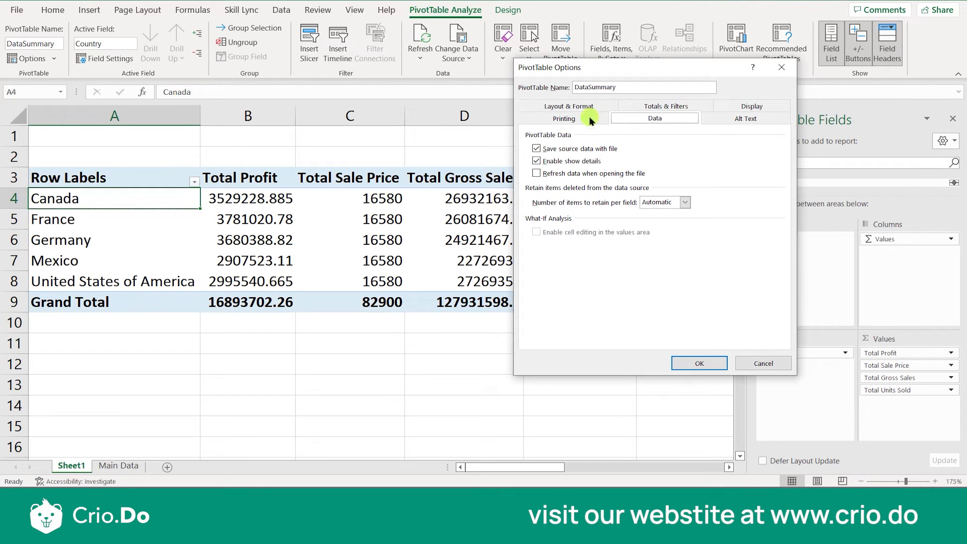
left_click(580, 105)
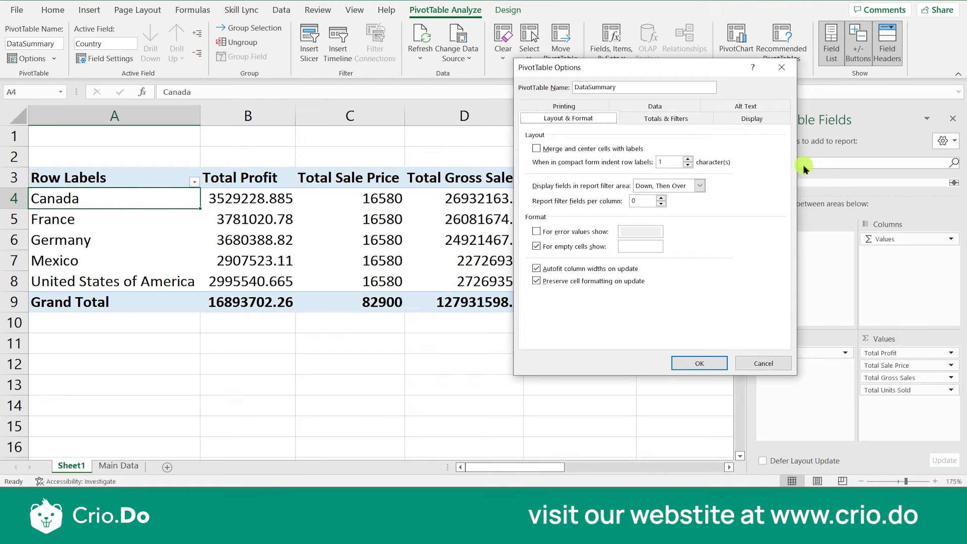
left_click(631, 88)
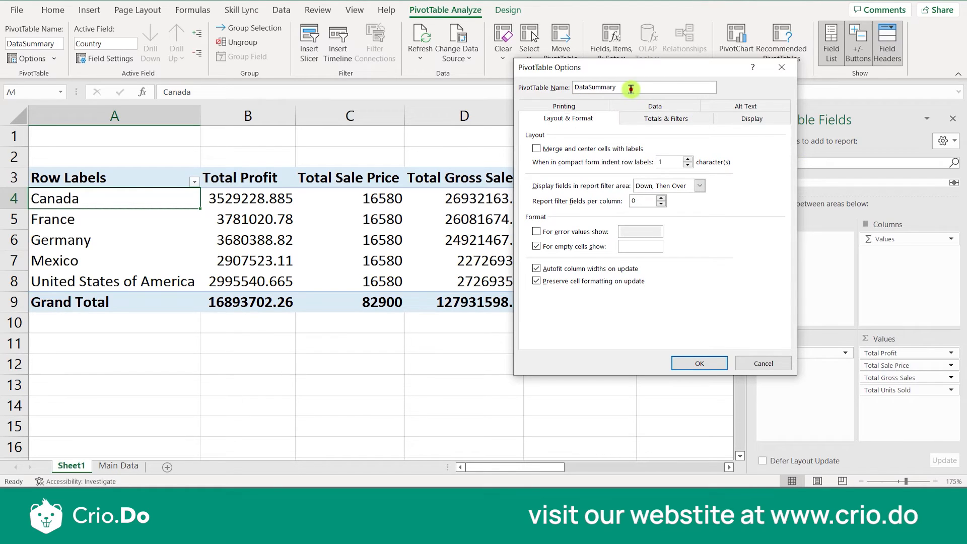
left_click(787, 65)
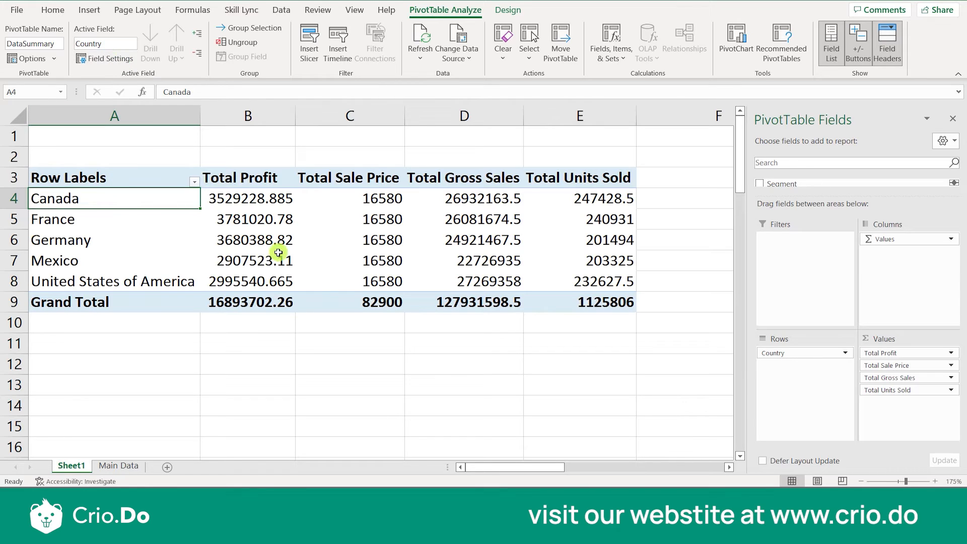
Step: Check the active field for a cell in each value column, from Total Profit through Total Units Sold
left_click(226, 190)
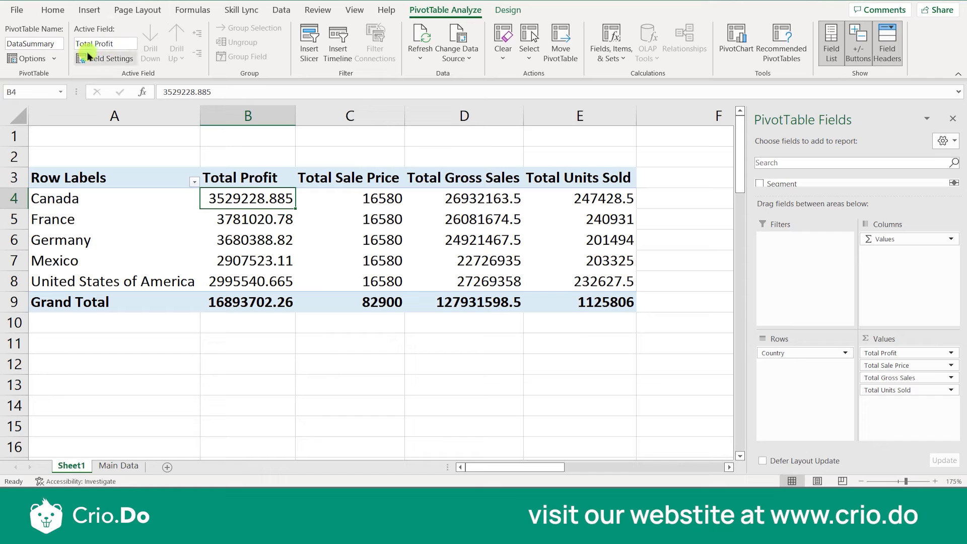
key("Right")
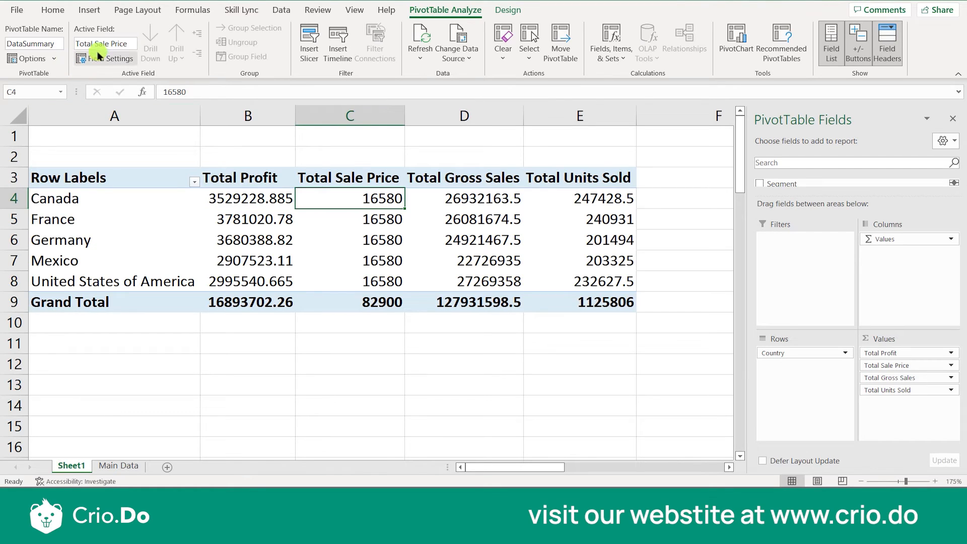
key("Right")
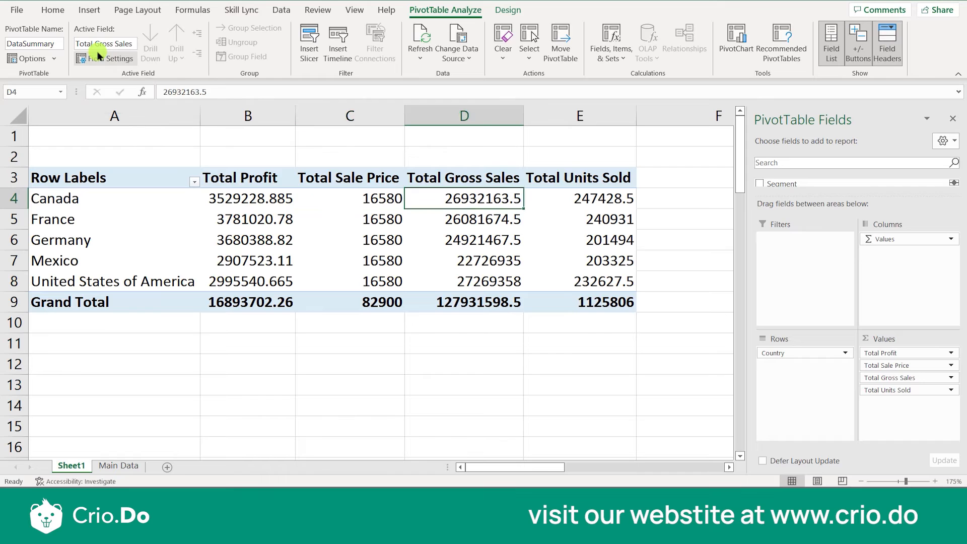
key("Right")
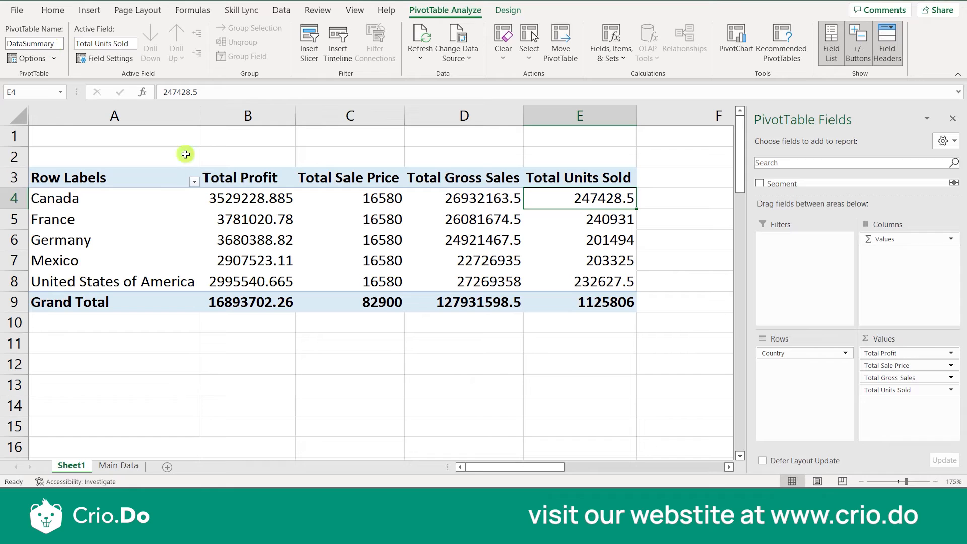
left_click(627, 223)
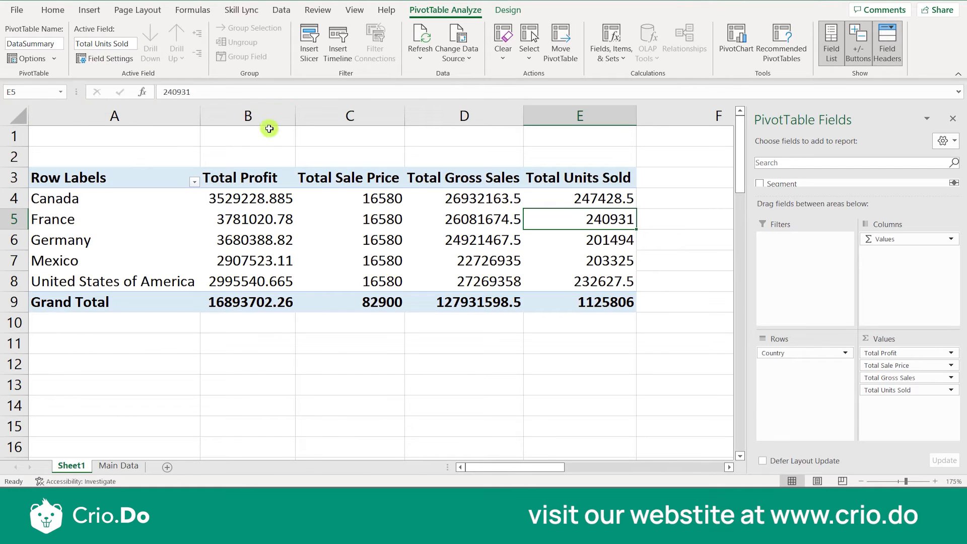
Step: Check the active field across the France row's values, down the country labels and along the Grand Total row
key("Left")
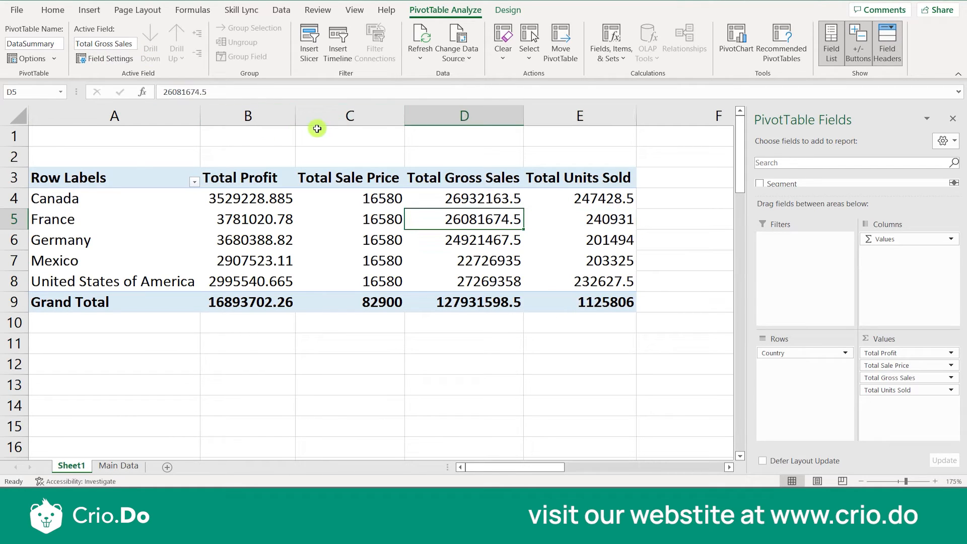
key("Left")
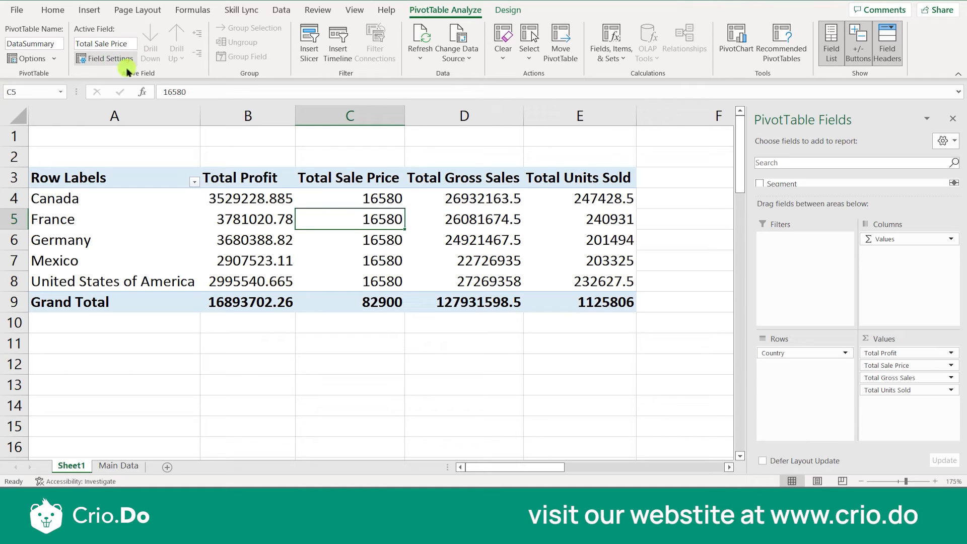
key("Left")
key("Left")
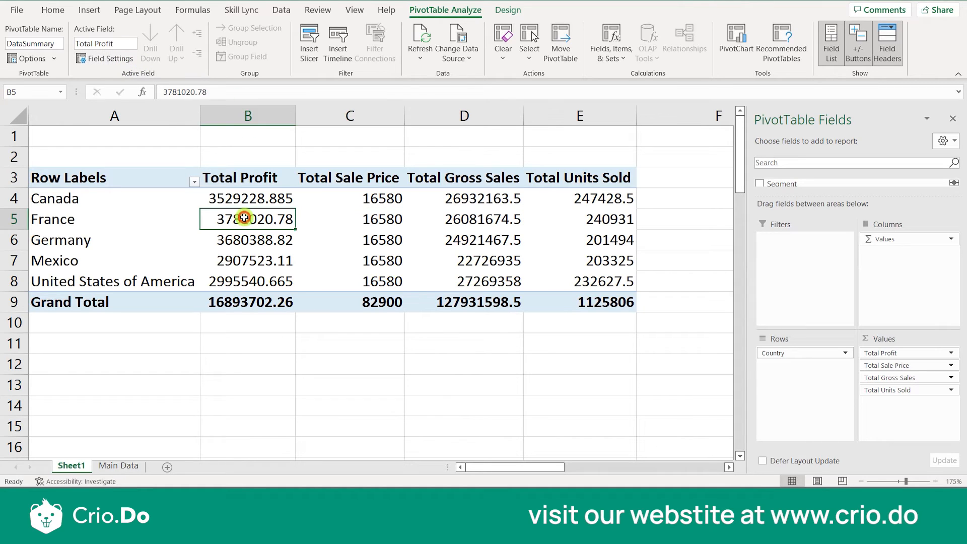
key("Down")
key("Down")
key("Down")
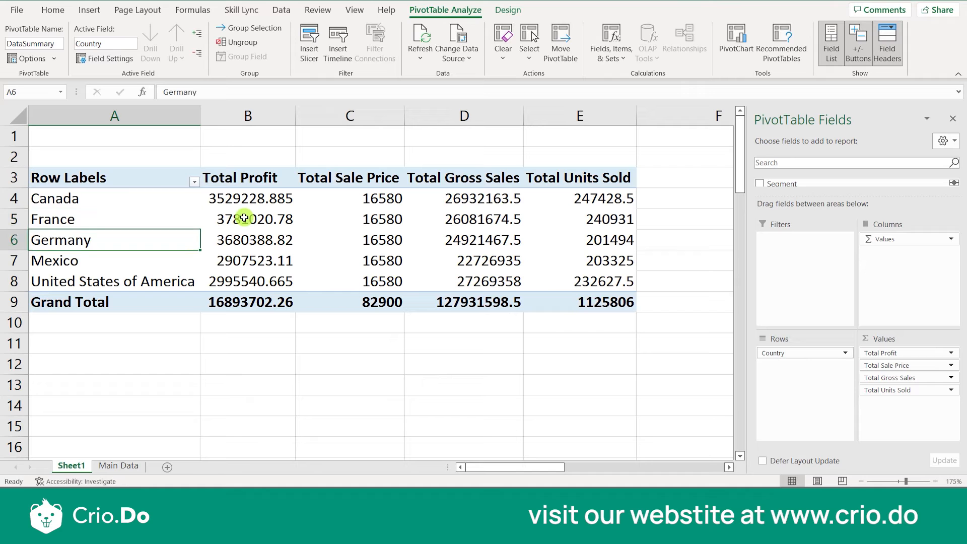
key("Down")
key("Right")
key("Right")
key("Right")
key("Right")
key("Right")
key("Right")
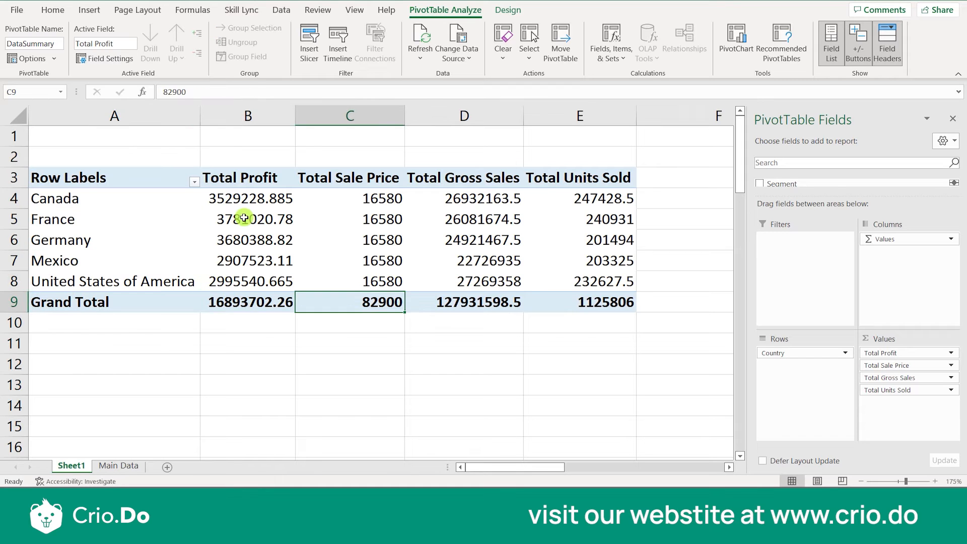
Step: Check the active field from the France profit value to its label and down to the Grand Total label
left_click(245, 218)
key("Left")
key("Left")
key("Left")
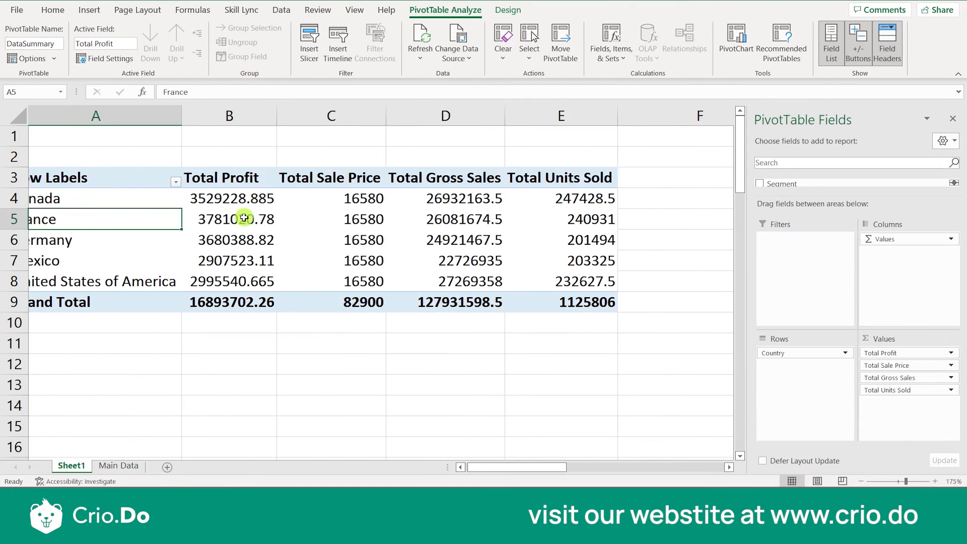
key("Down")
key("Down")
key("Down")
key("Down")
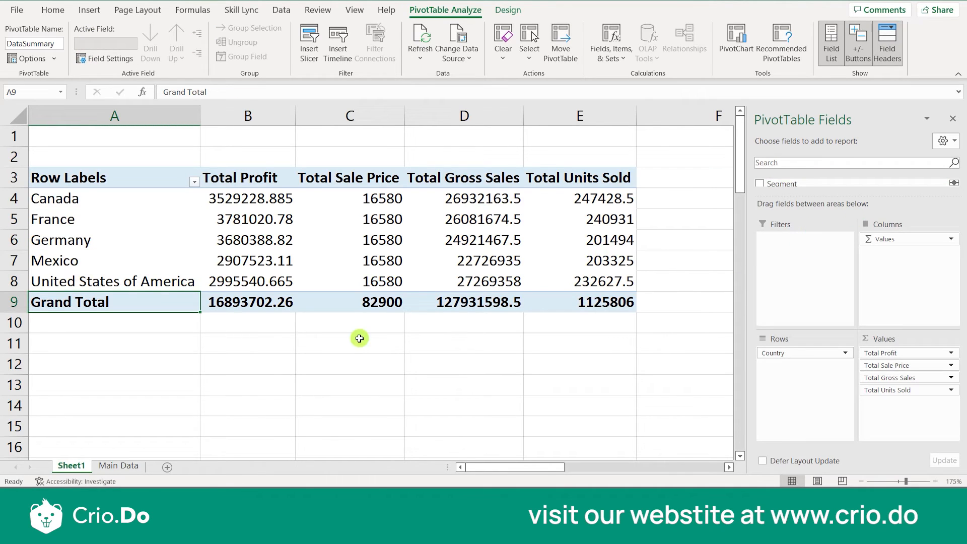
Step: Check the active field for each Grand Total value, from Total Profit through Total Units Sold
left_click(236, 302)
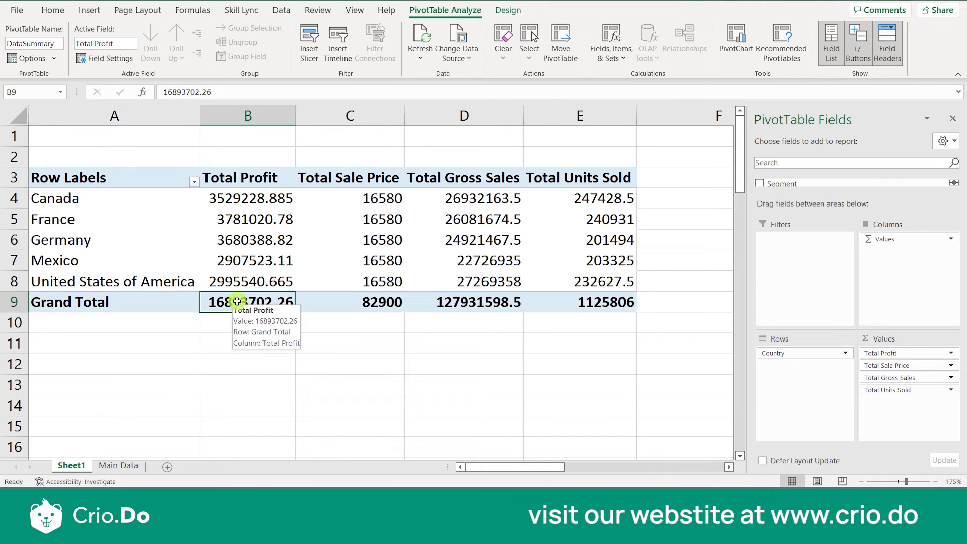
left_click(385, 308)
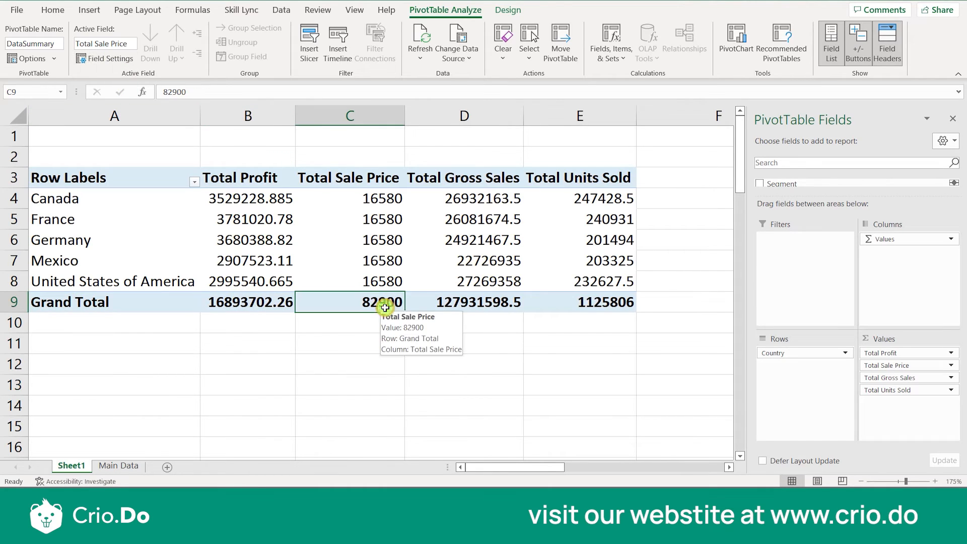
left_click(444, 298)
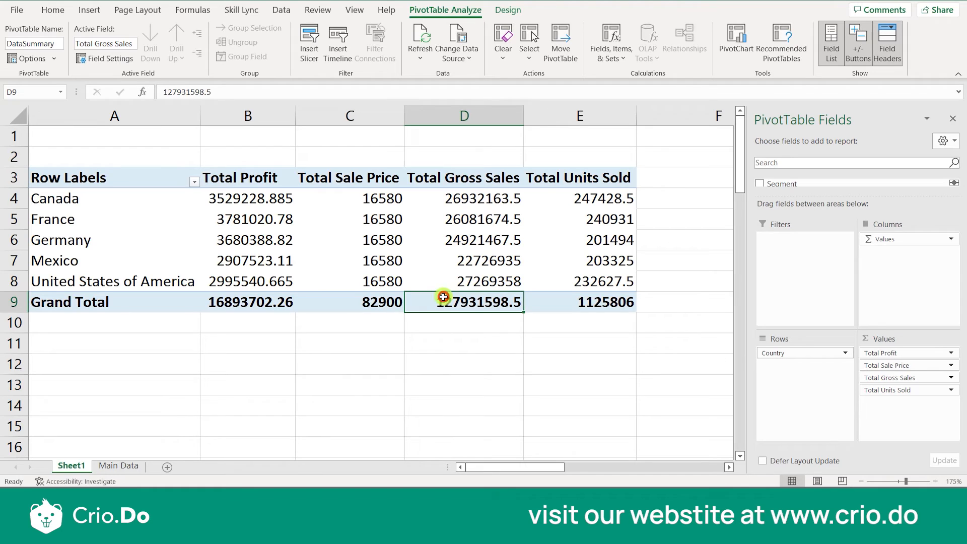
left_click(591, 305)
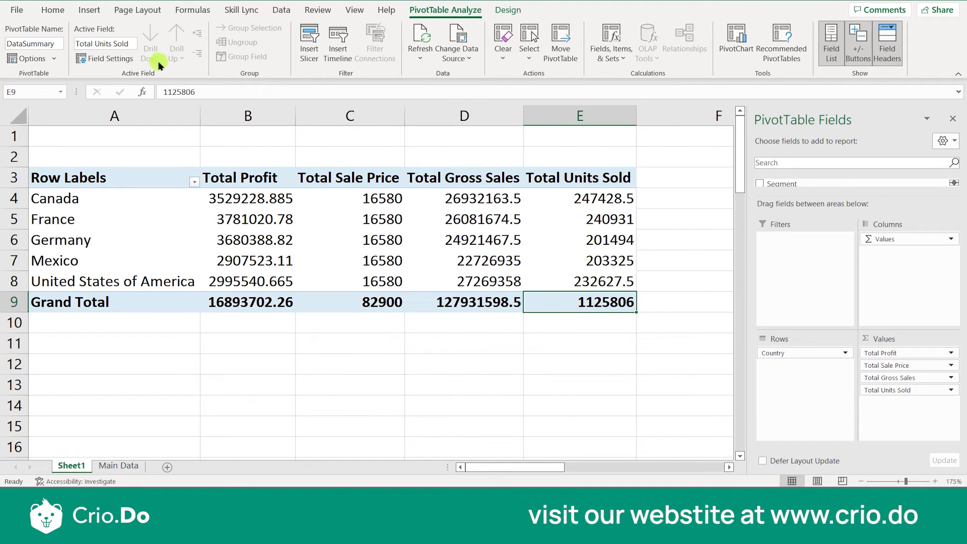
Step: Review the value field settings of the Total Units Sold field and the Total Profit field
left_click(107, 61)
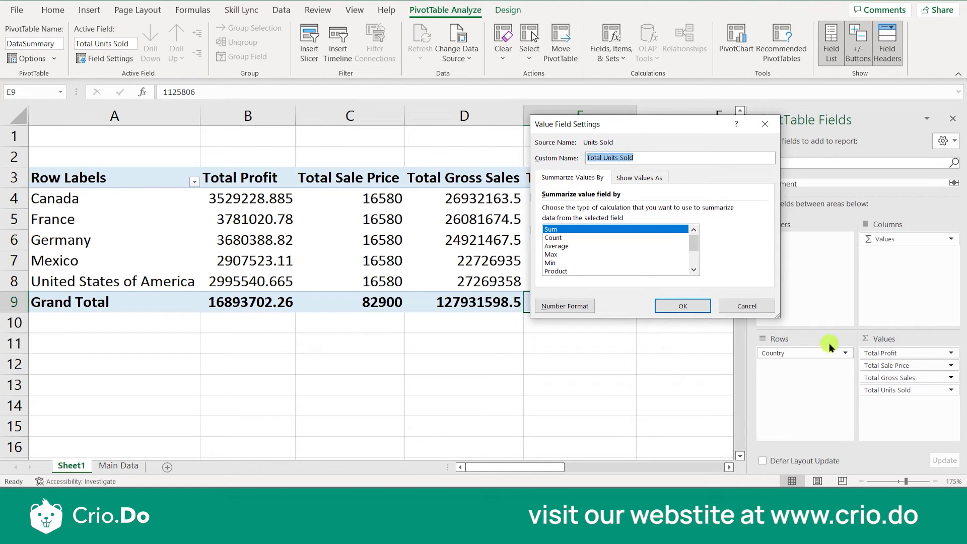
left_click(771, 310)
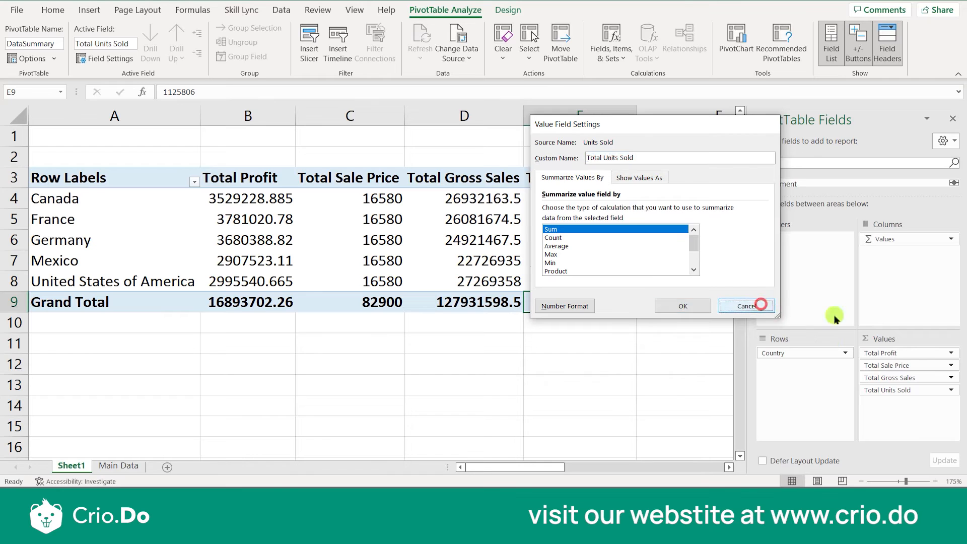
left_click(921, 353)
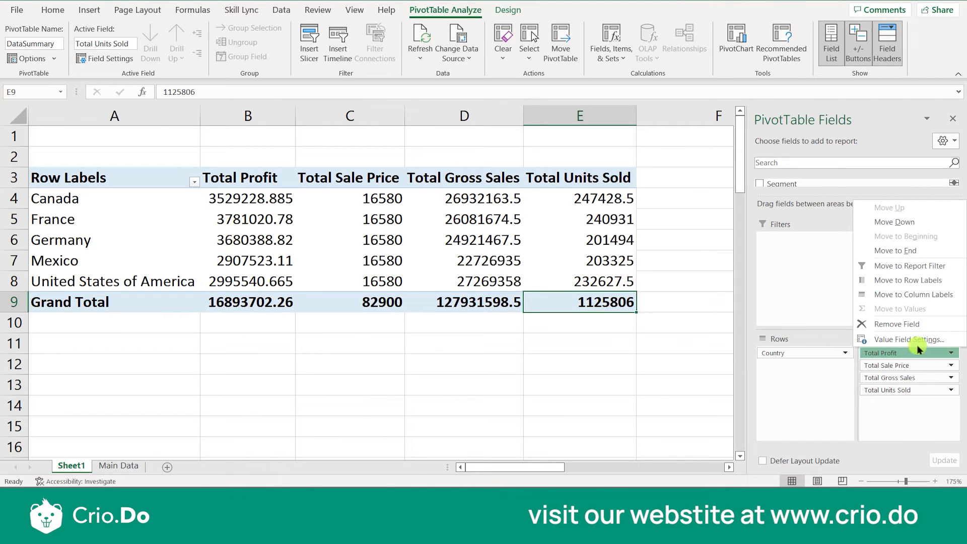
left_click(894, 340)
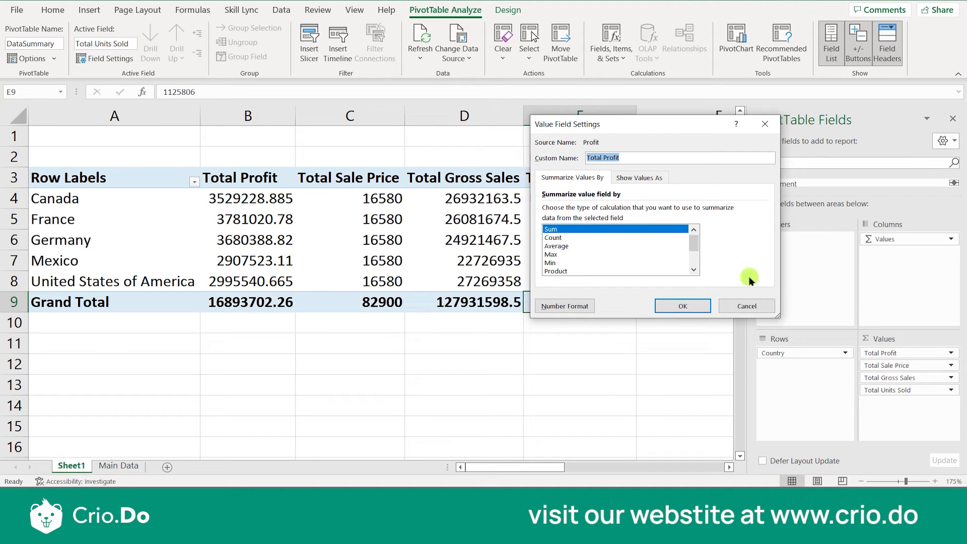
left_click(743, 306)
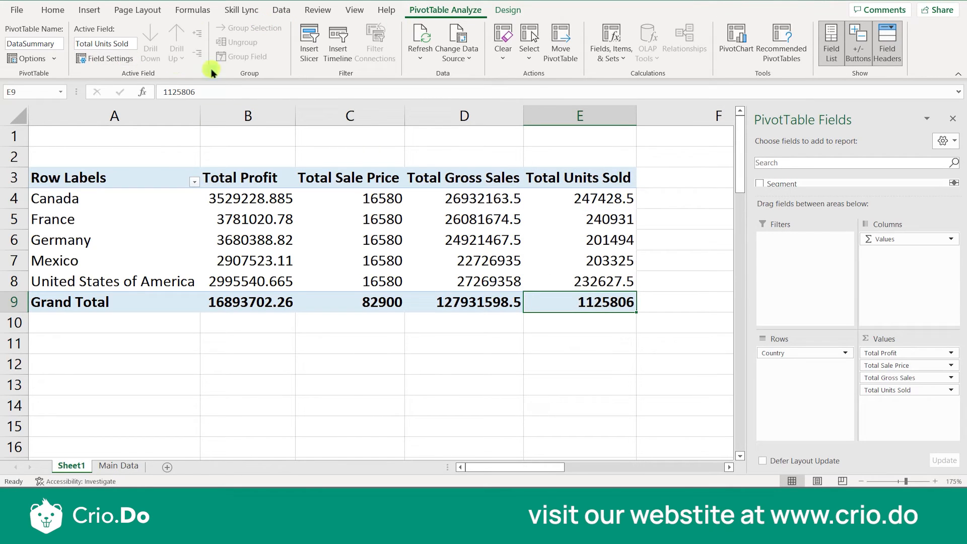
Step: Examine the number format categories offered in the Total Units Sold value field settings
left_click(108, 57)
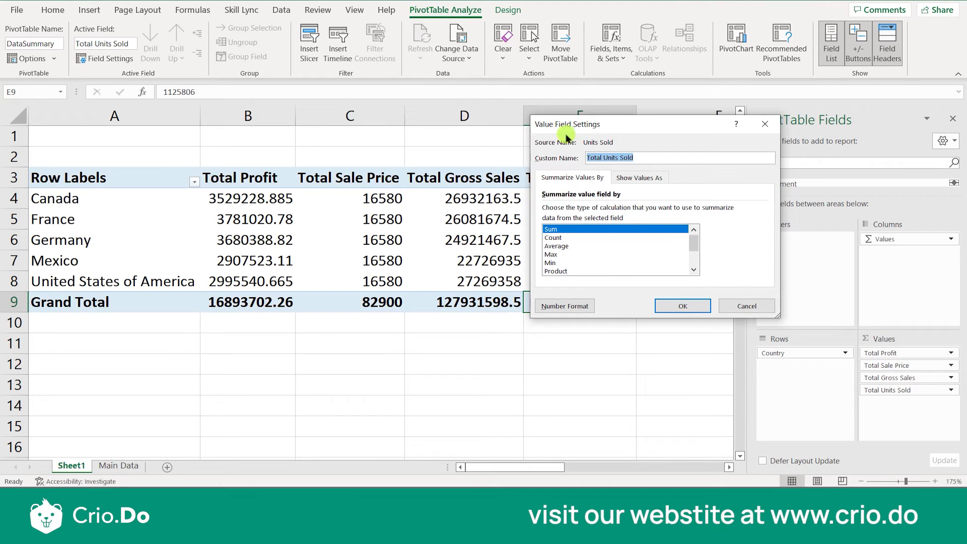
left_click(583, 310)
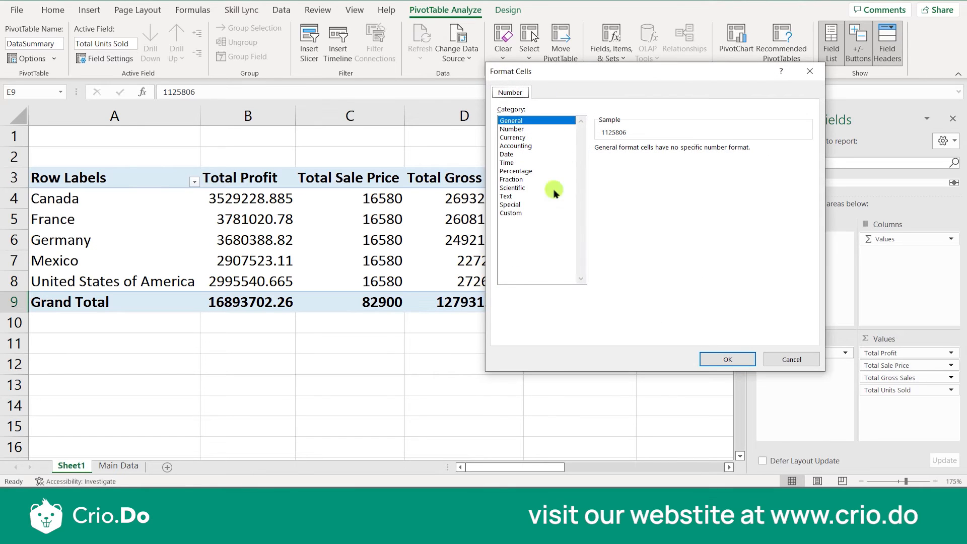
left_click(792, 359)
left_click(742, 306)
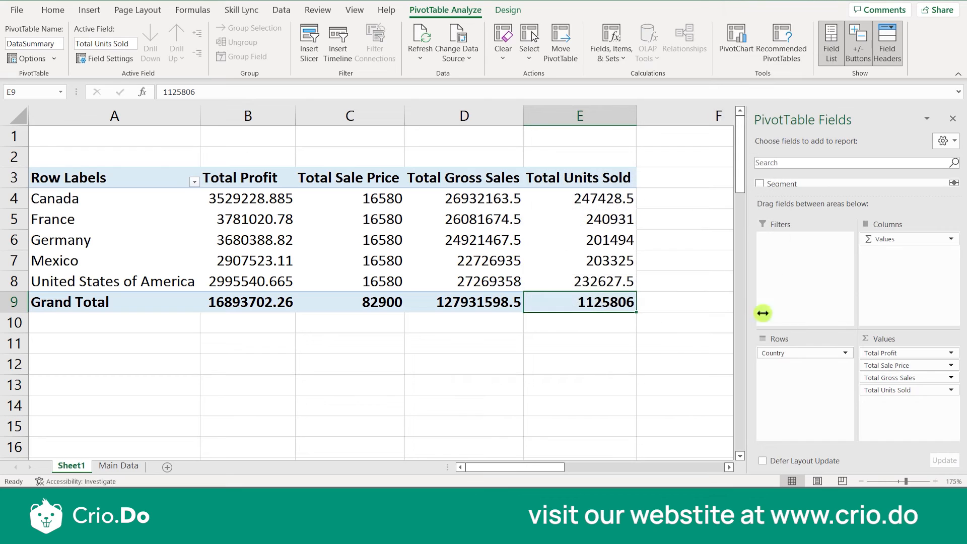
Step: Compare the Total Profit value field settings with those of the active Total Units Sold field
left_click(898, 355)
left_click(899, 355)
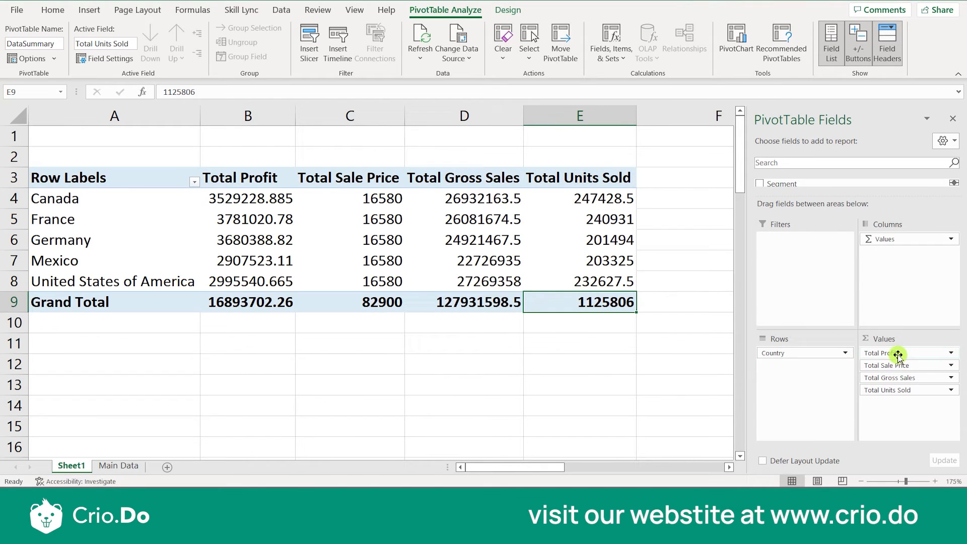
left_click(898, 356)
left_click(898, 339)
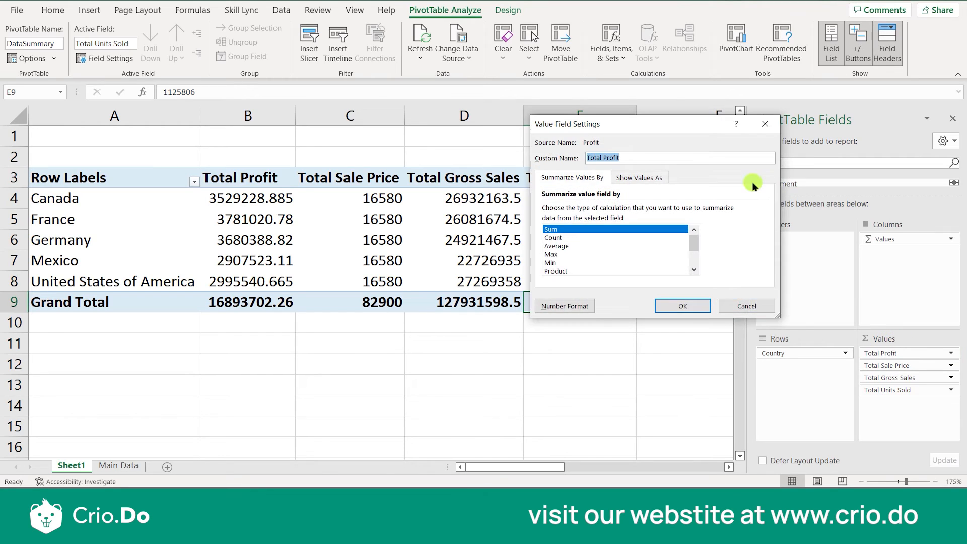
key("Escape")
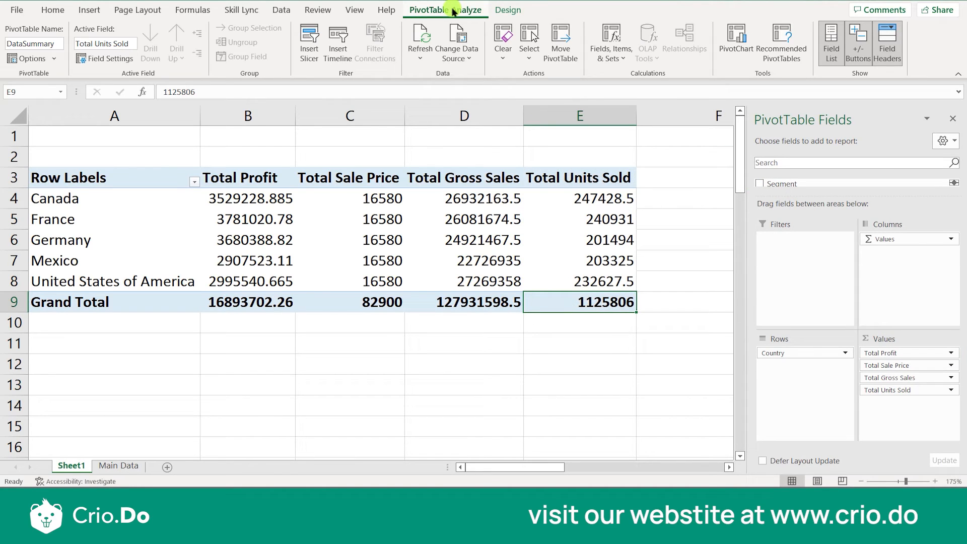
left_click(108, 60)
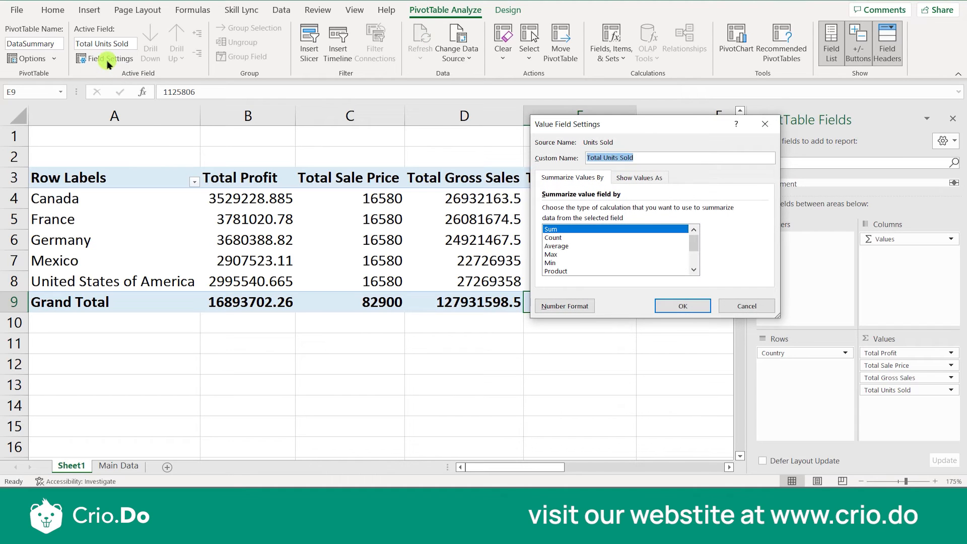
left_click(761, 126)
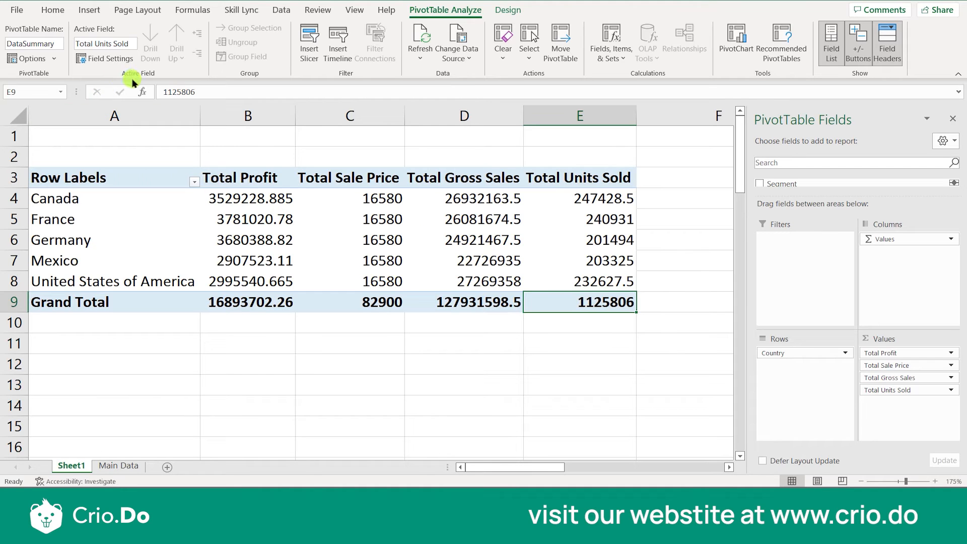
Step: Check the active field and the available grouping options for the France label and each value in the Germany row
left_click(246, 254)
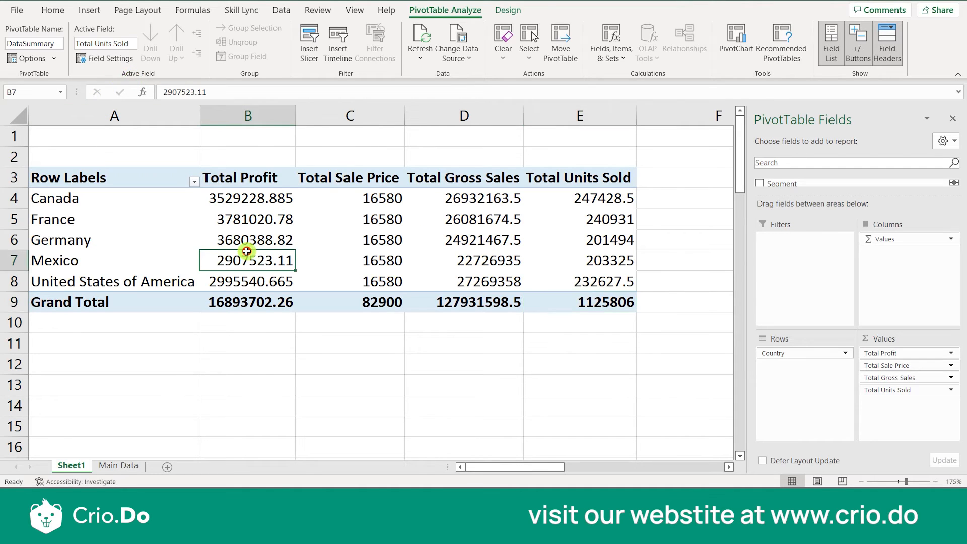
left_click(132, 216)
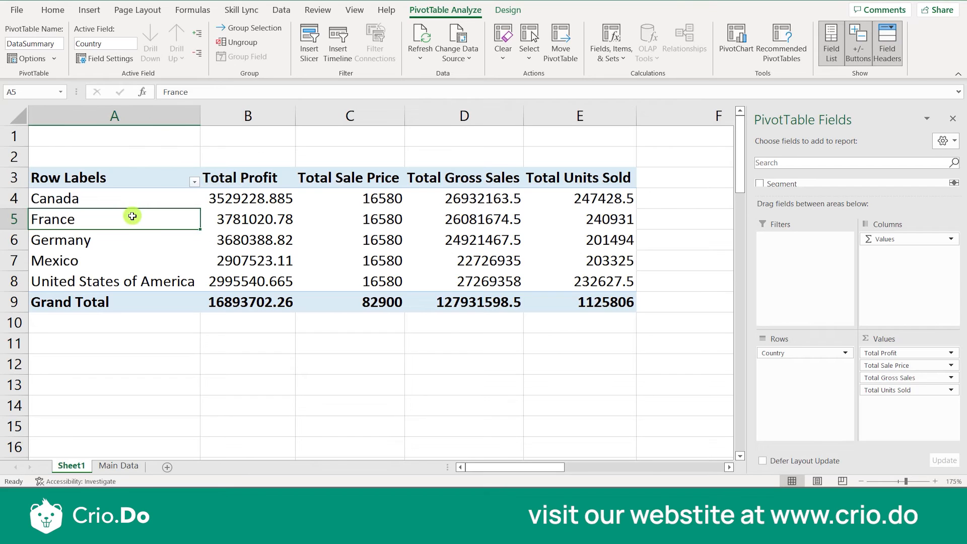
left_click(263, 238)
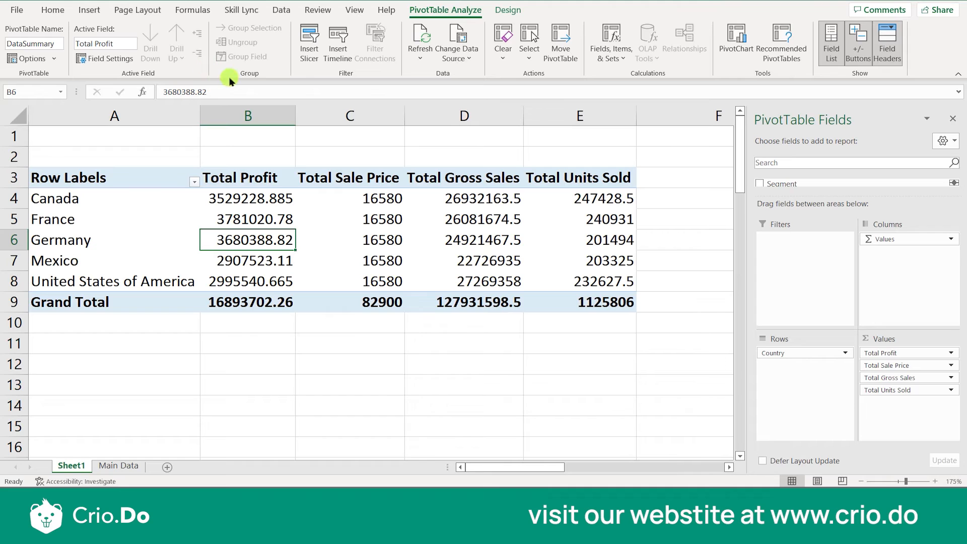
left_click(353, 237)
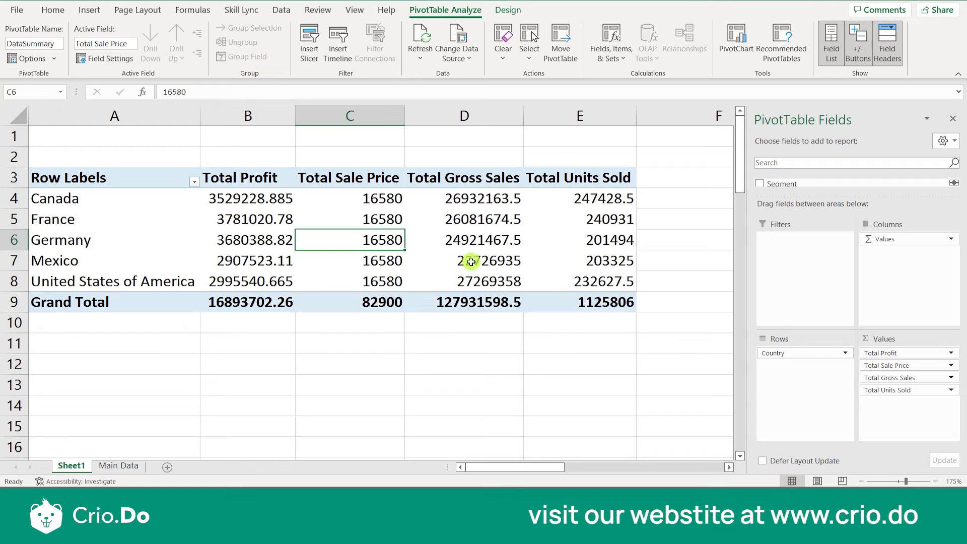
left_click(458, 239)
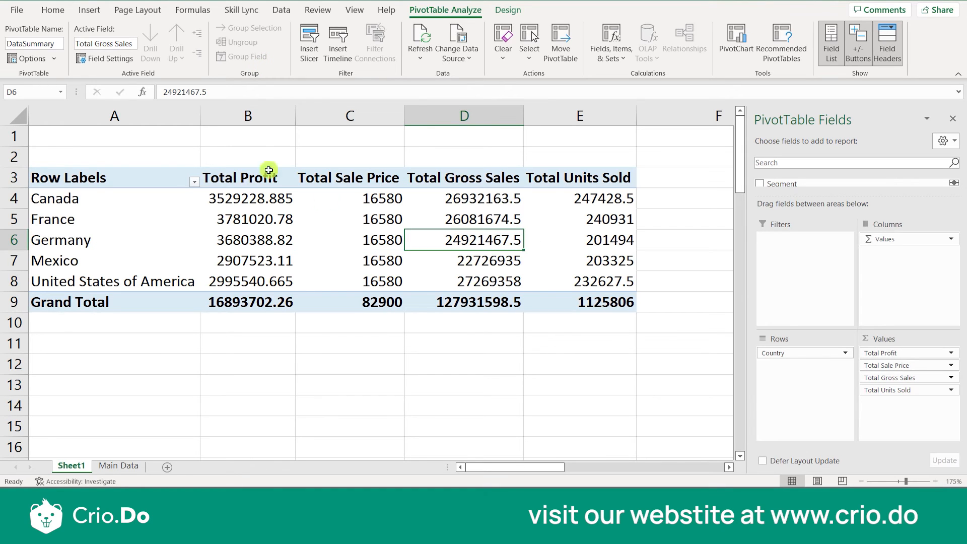
left_click(584, 235)
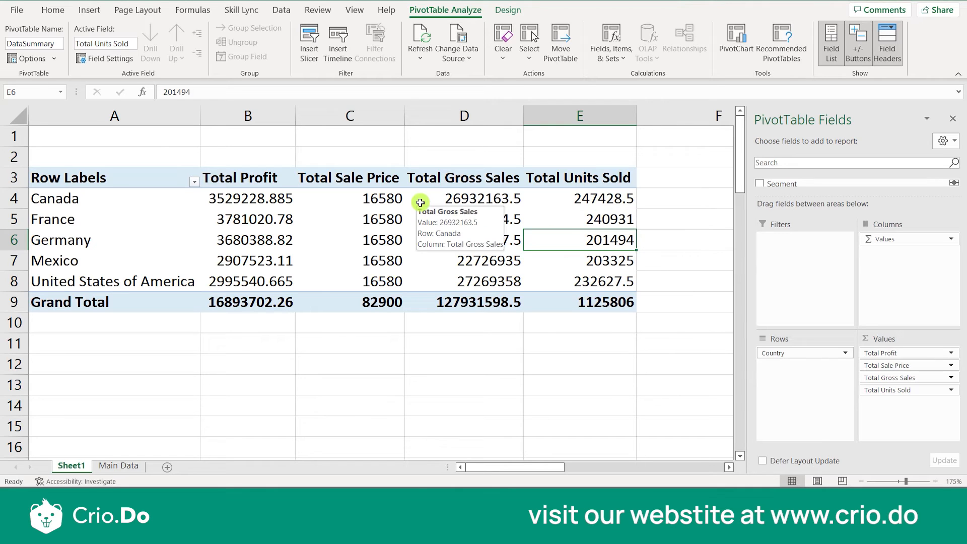
Step: Try to group the France row label on its own
left_click(129, 221)
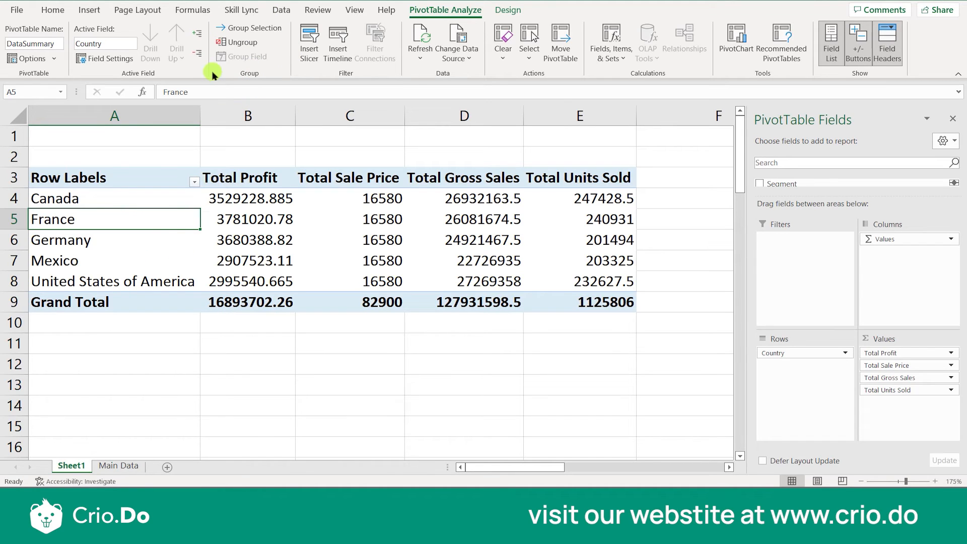
left_click(253, 31)
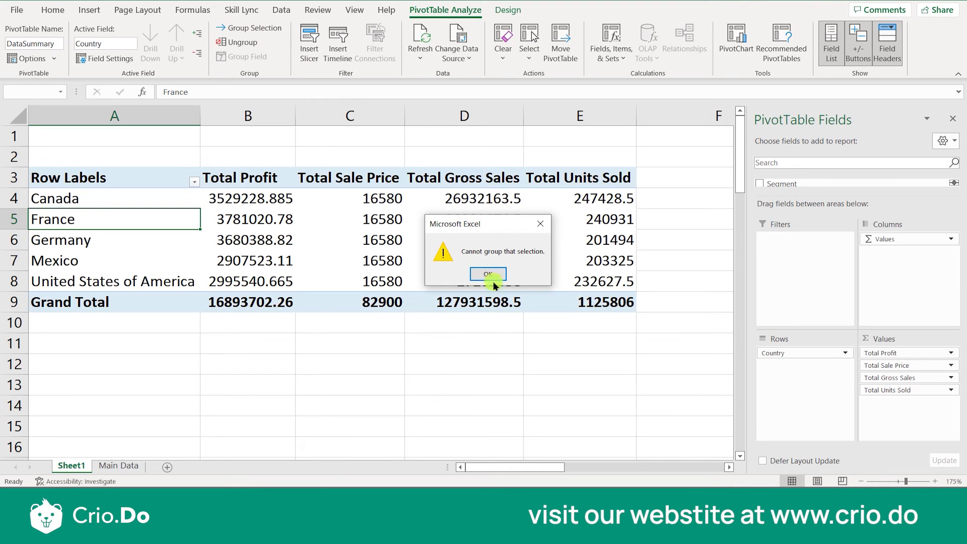
left_click(493, 276)
Step: Group the Canada and France row labels of the PivotTable together
left_click_drag(127, 197, 139, 221)
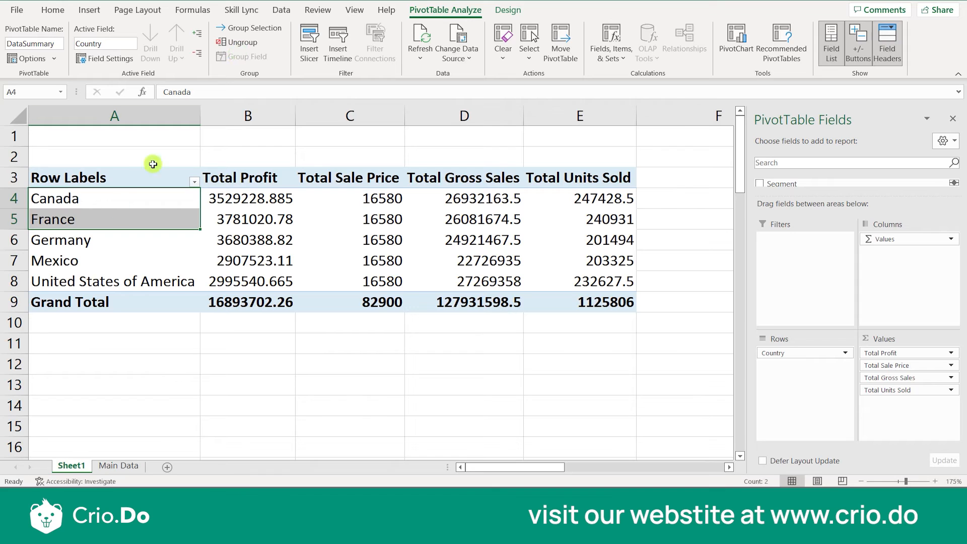
left_click(252, 28)
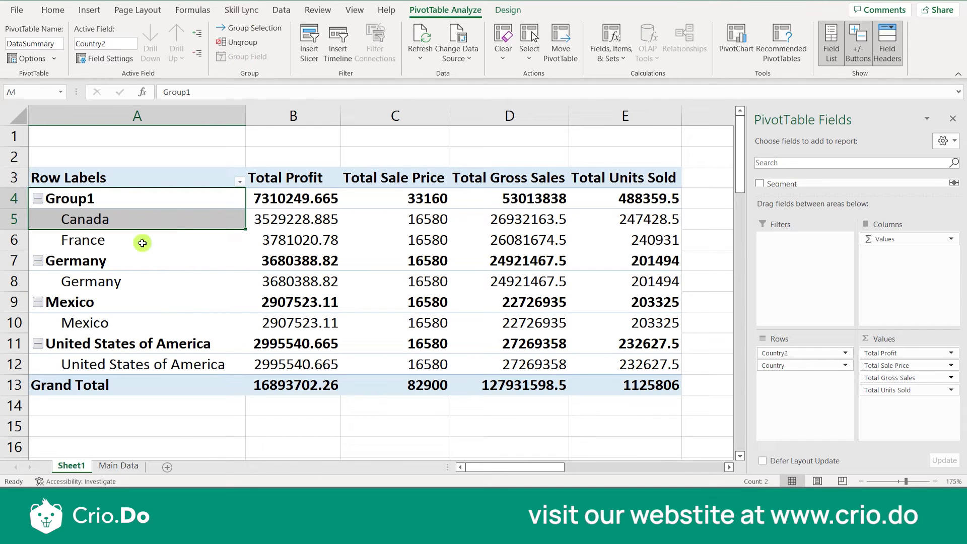
left_click(120, 242)
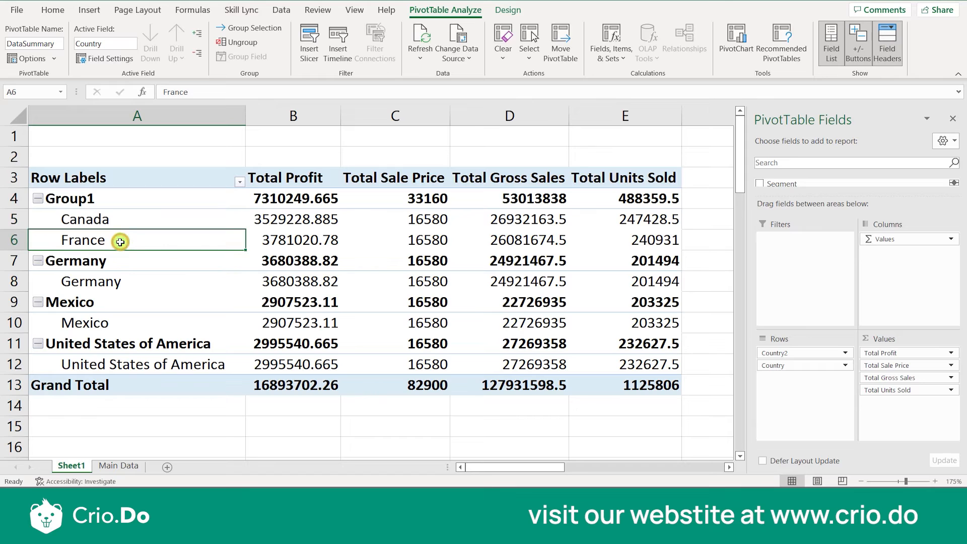
Step: Check the country labels listed under Group1, Germany, Mexico and United States of America in the PivotTable
left_click_drag(132, 219, 139, 238)
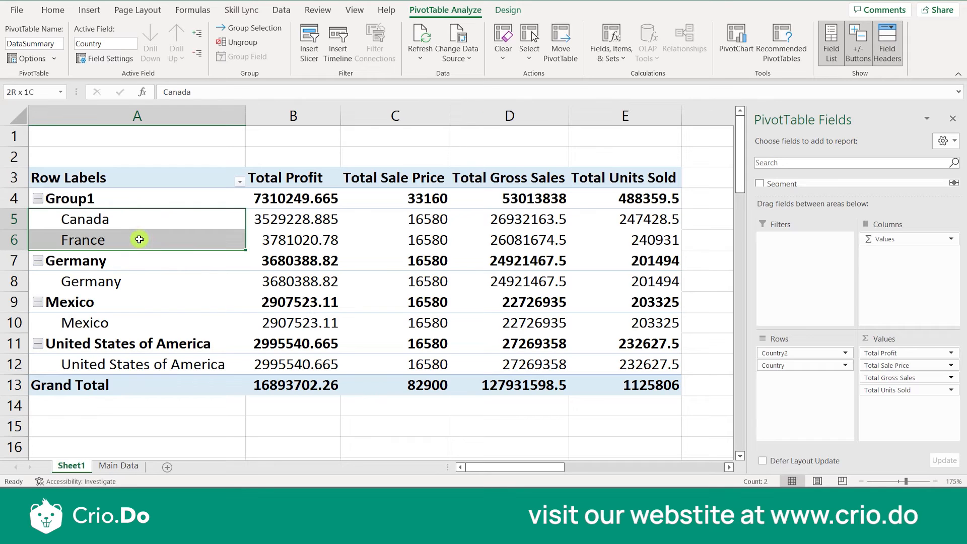
left_click(118, 288)
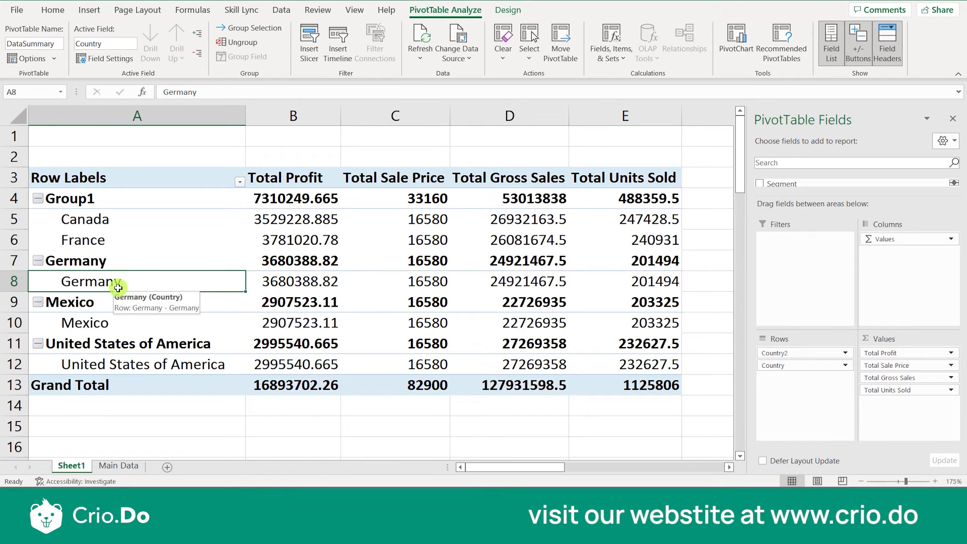
left_click(114, 329)
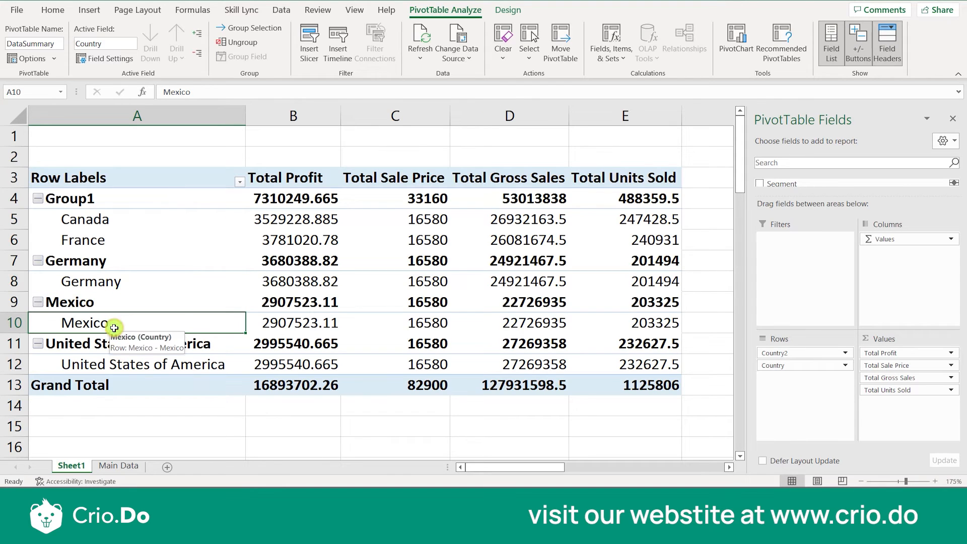
left_click(118, 372)
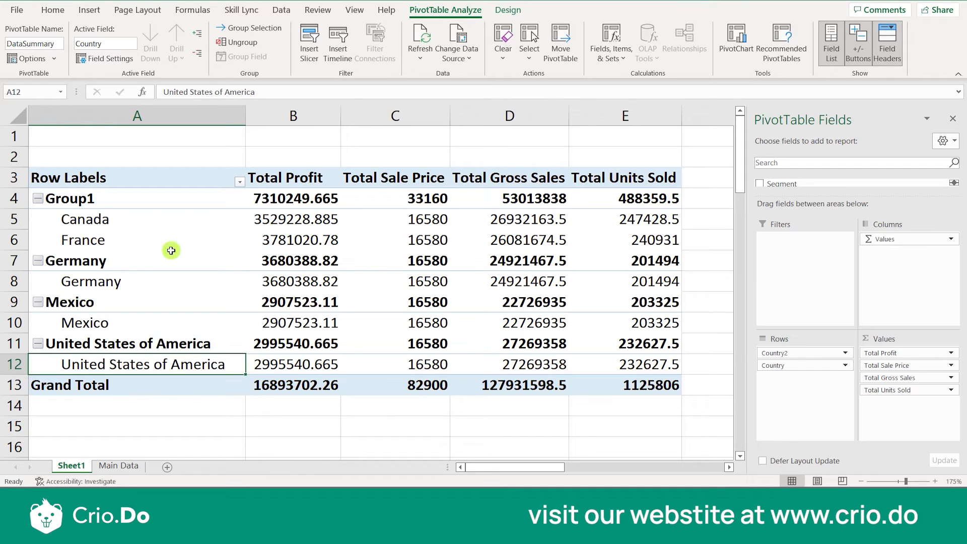
Step: Collapse the Group1, Germany, Mexico and United States of America groups in the row labels
left_click(37, 200)
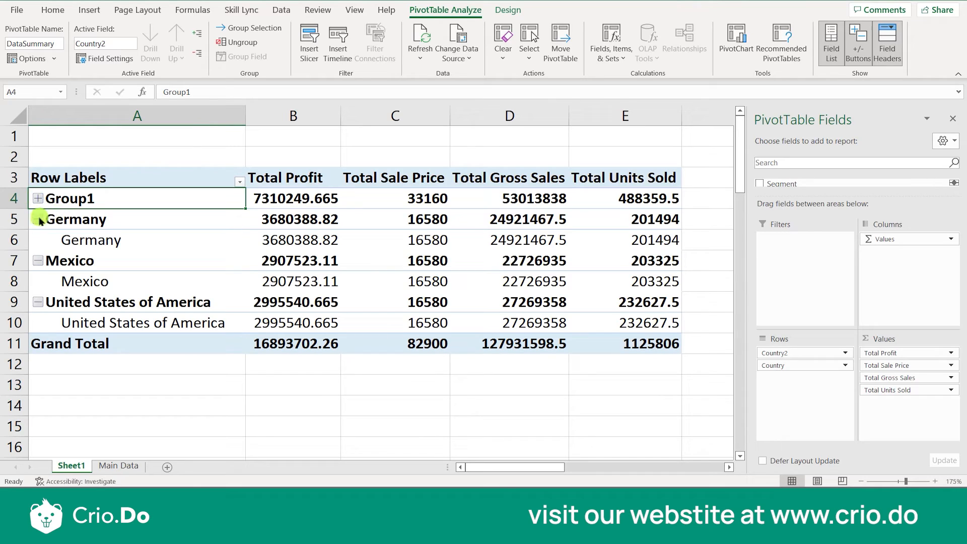
left_click(39, 220)
left_click(38, 240)
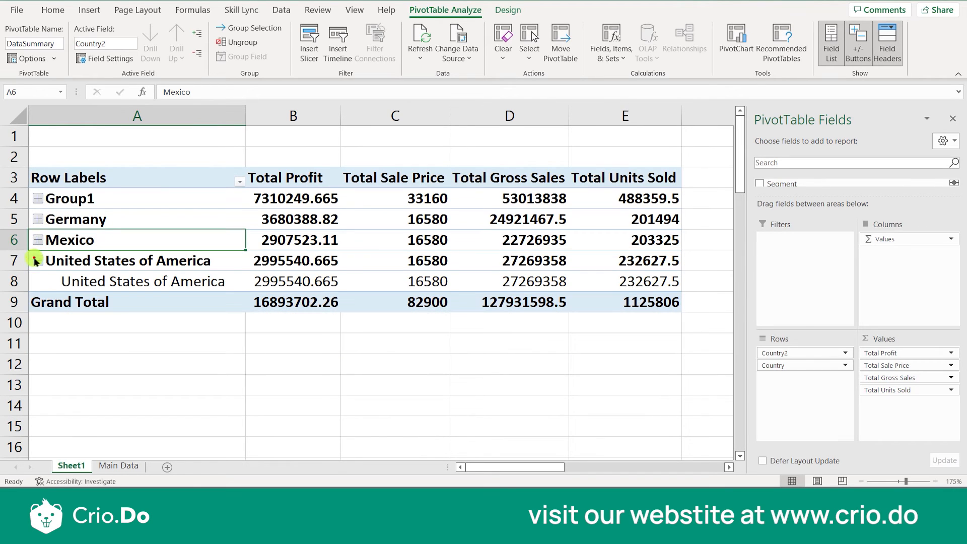
left_click(38, 260)
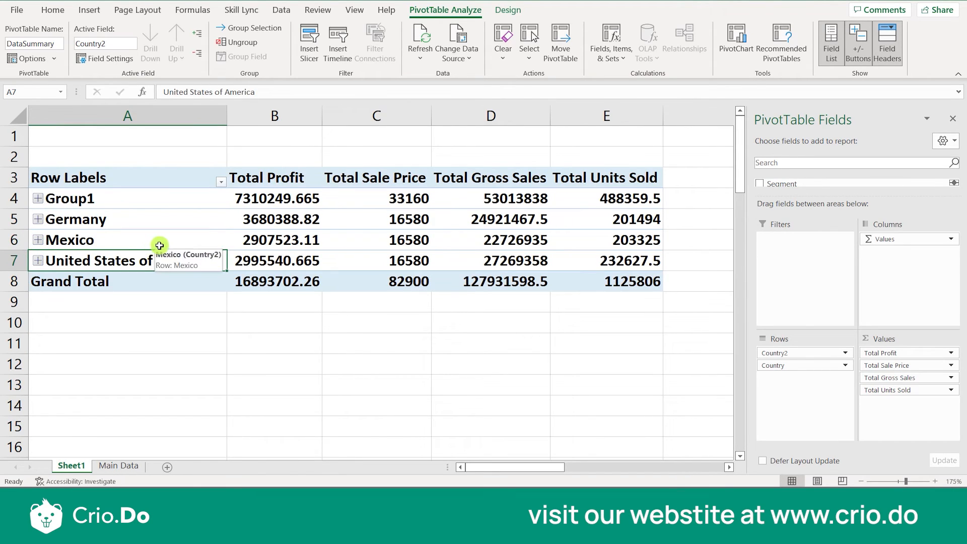
Step: Expand the Germany and Group1 groups and examine the Total Profit values of Canada and France
left_click(38, 219)
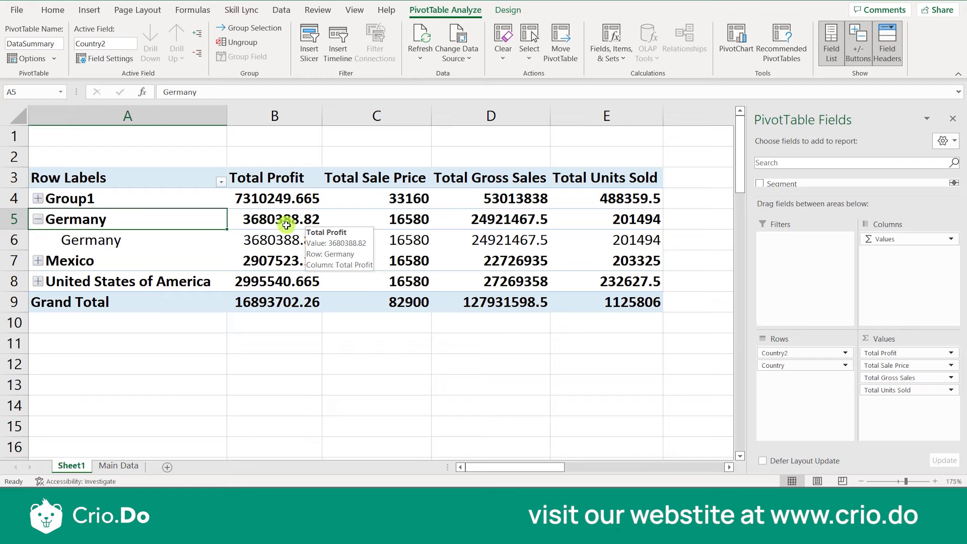
left_click(36, 200)
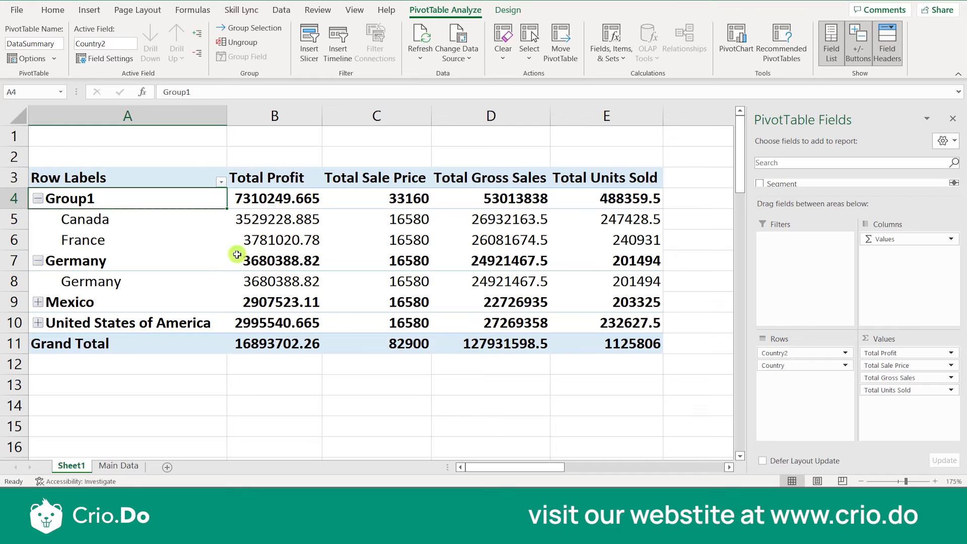
left_click(263, 219)
left_click_drag(268, 232, 263, 237)
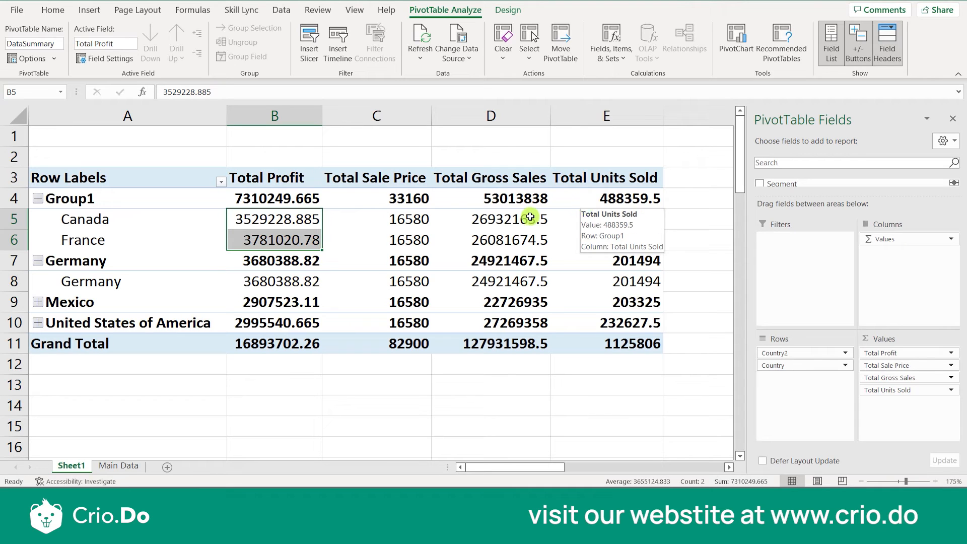
left_click(266, 221)
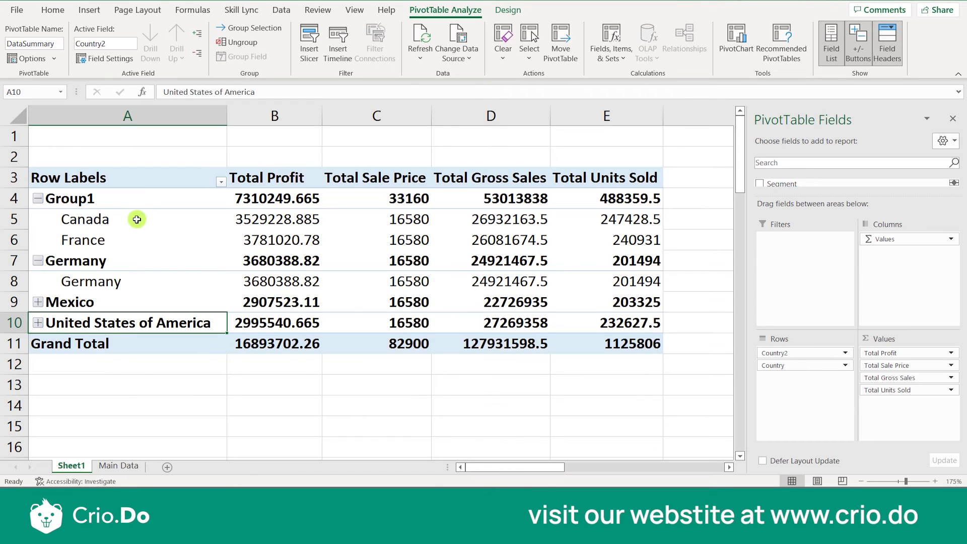
Step: Review the field settings behind the Group1 label and close them without changes
double_click(135, 201)
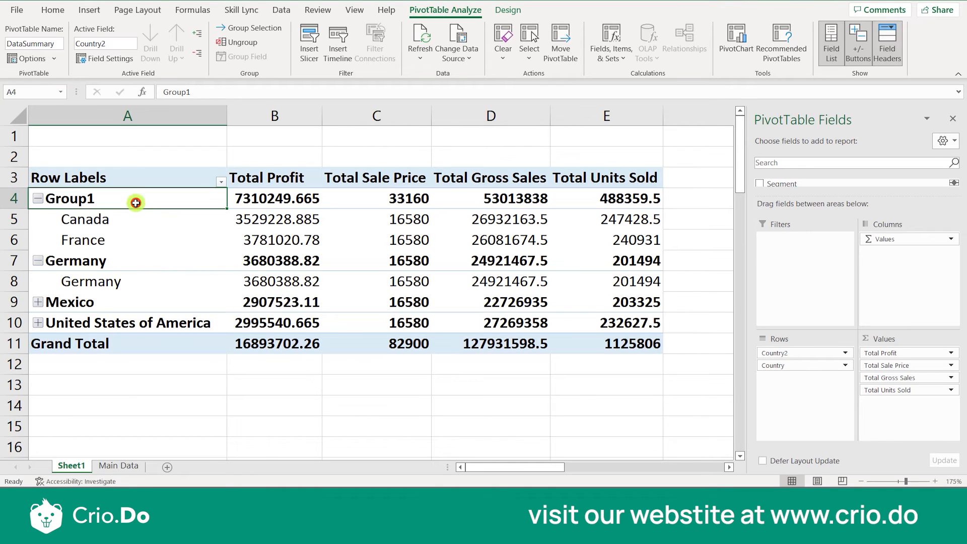
left_click(38, 198)
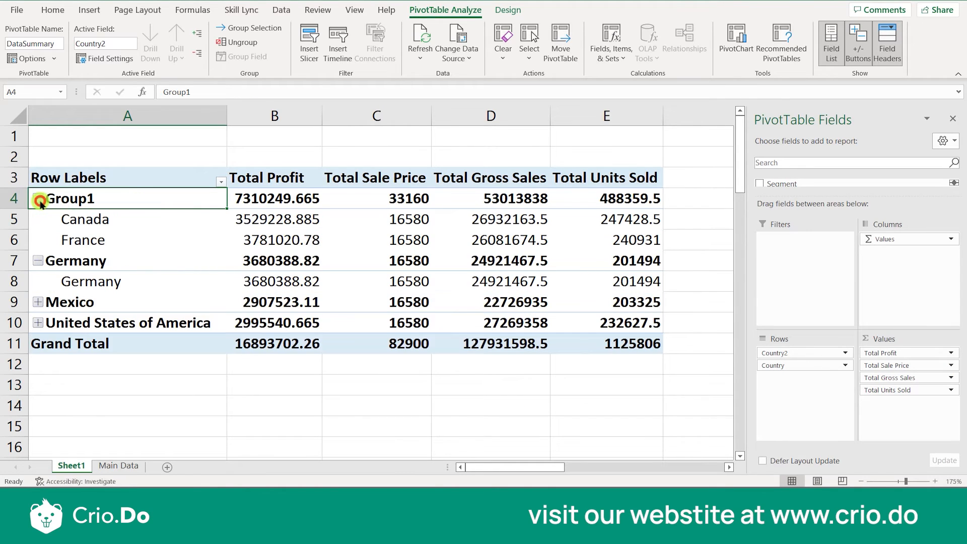
right_click(71, 201)
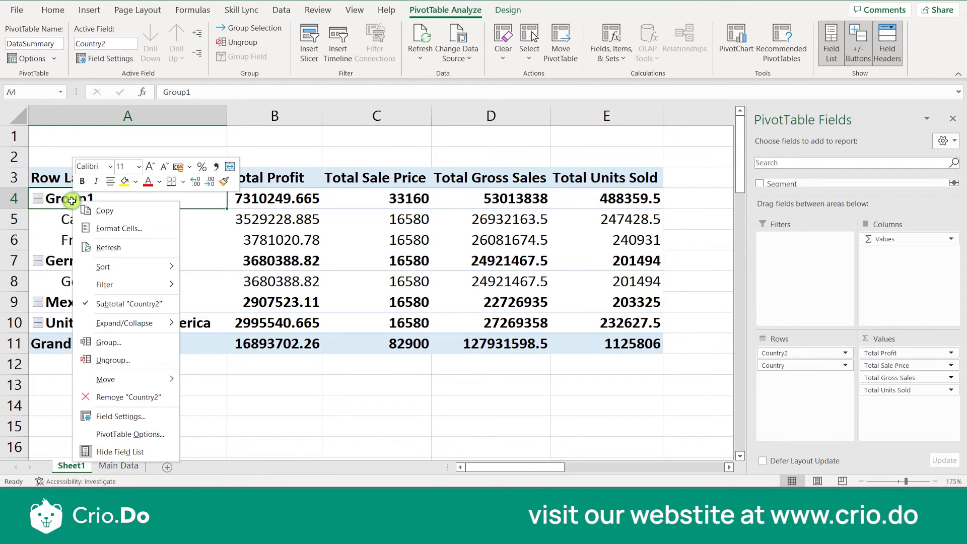
left_click(126, 416)
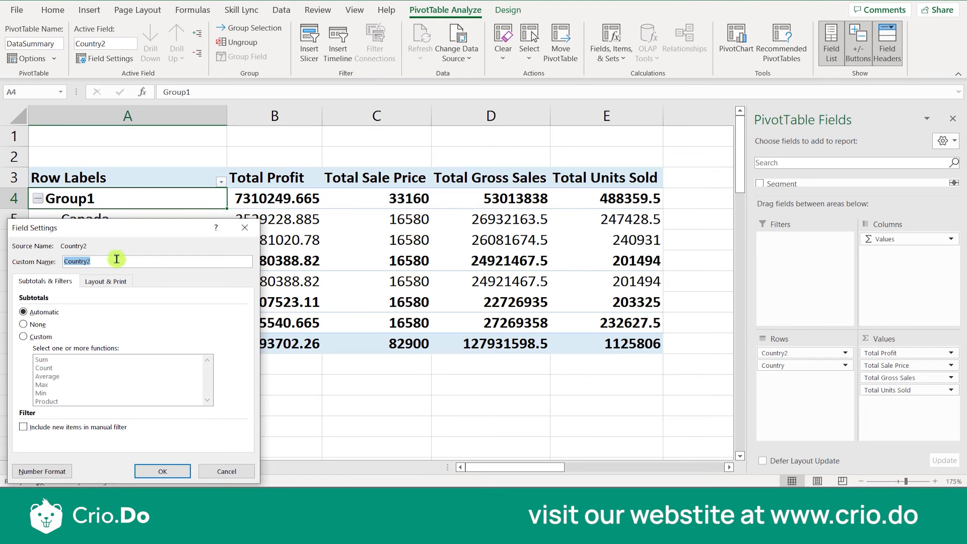
left_click_drag(104, 228, 280, 196)
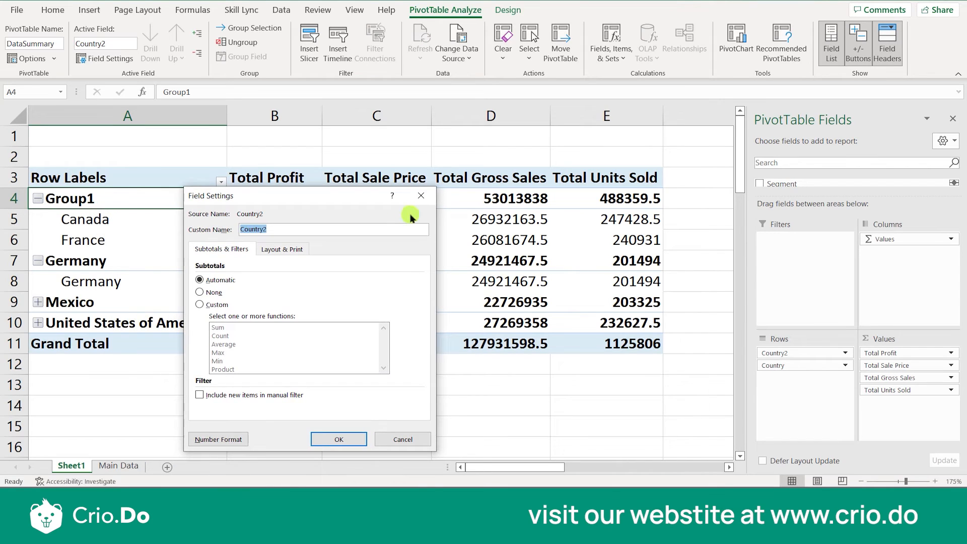
left_click(422, 196)
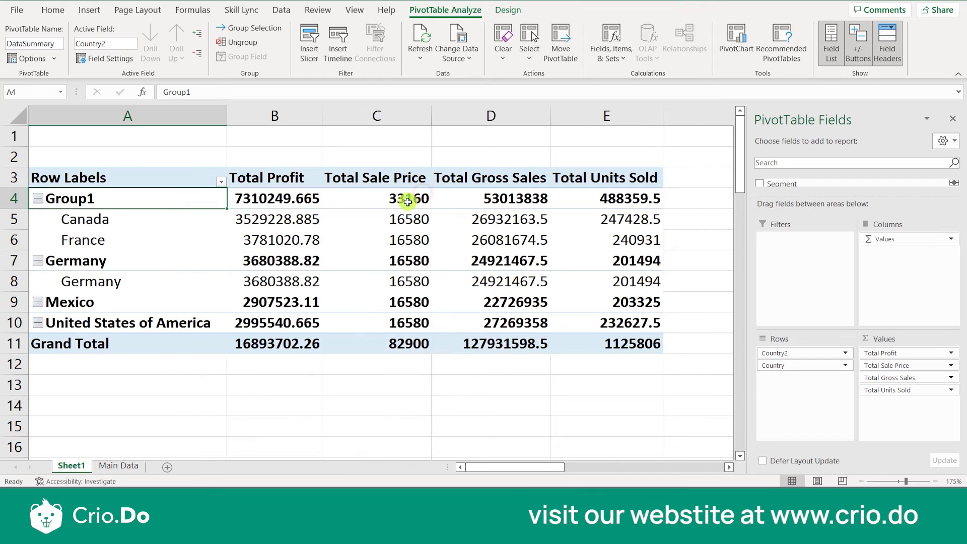
Step: Ungroup Group1 so the PivotTable lists the countries individually again
left_click(200, 255)
left_click(137, 202)
left_click(253, 42)
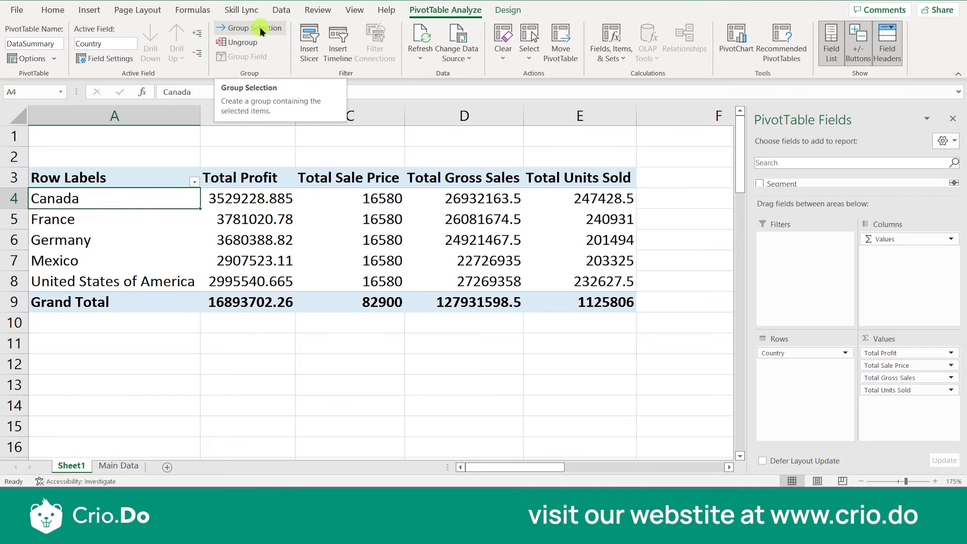
Step: Group the Canada, France and Germany row labels together
left_click_drag(111, 216, 114, 197)
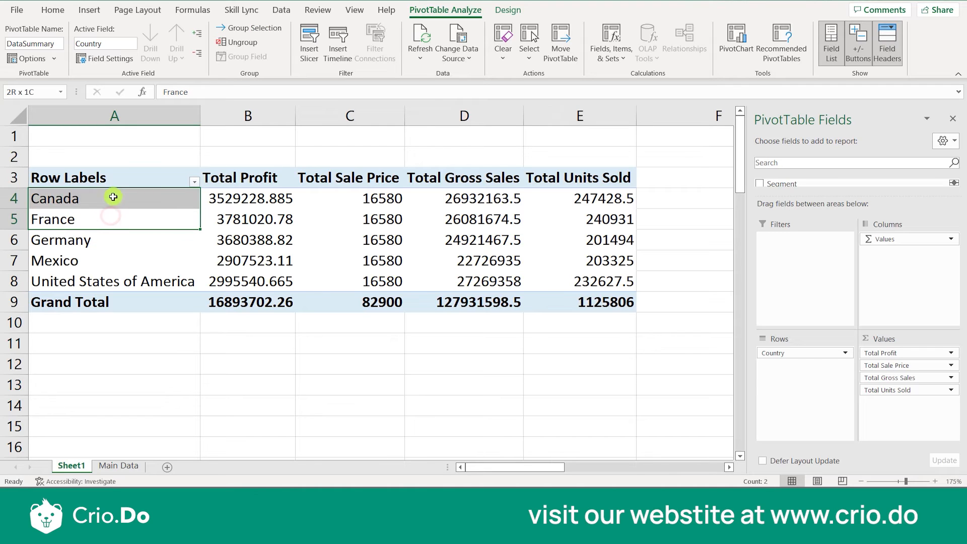
mouse_move(95, 241)
left_mouse_down()
mouse_move(112, 210)
mouse_move(87, 200)
mouse_move(91, 249)
left_mouse_up()
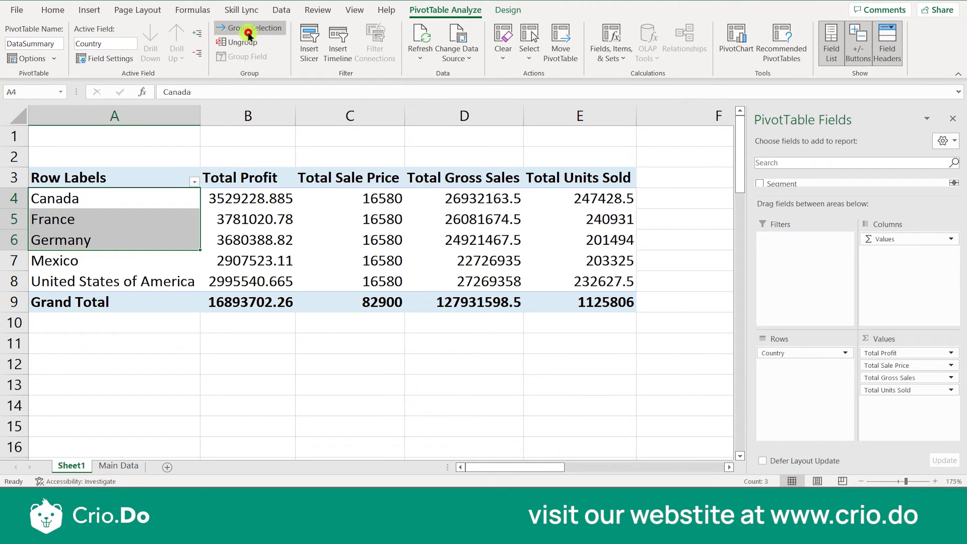
left_click(247, 32)
Step: Check which countries belong to the three-country Group1 and which stay in their own groups
left_click(167, 281)
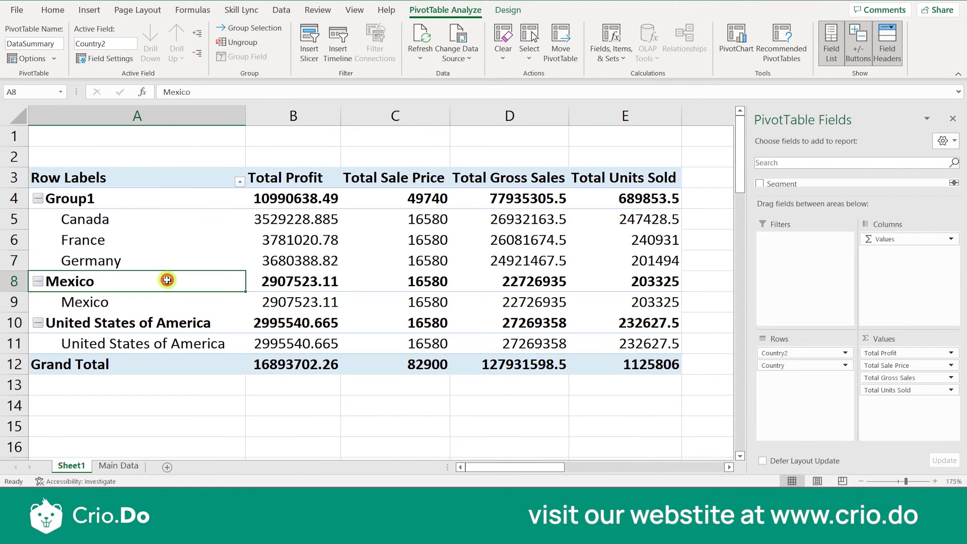
left_click(117, 226)
left_click_drag(118, 251, 123, 264)
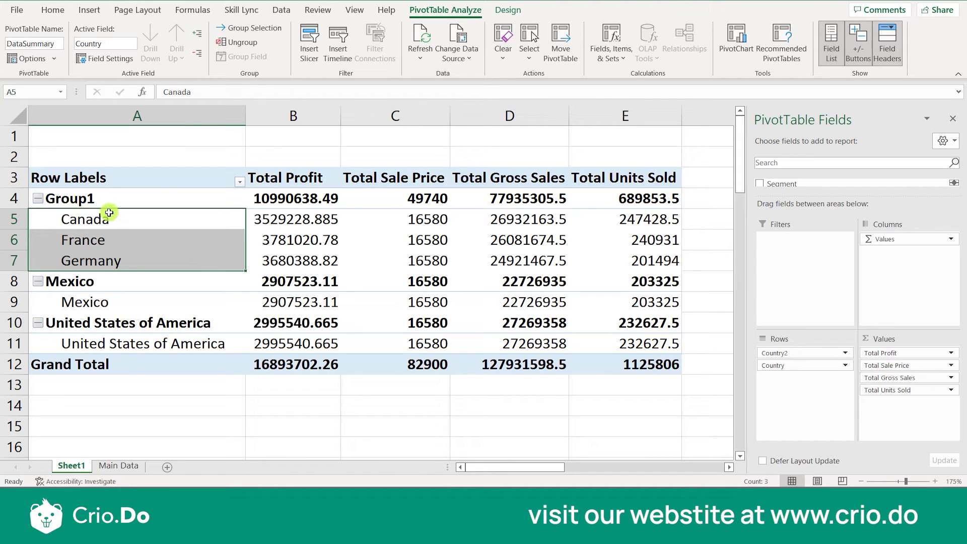
left_click(104, 284)
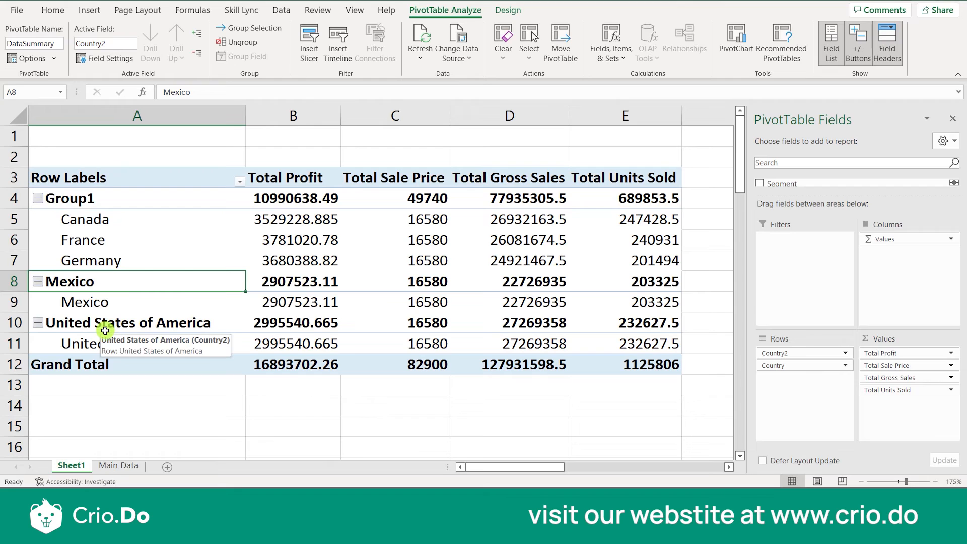
left_click(99, 346)
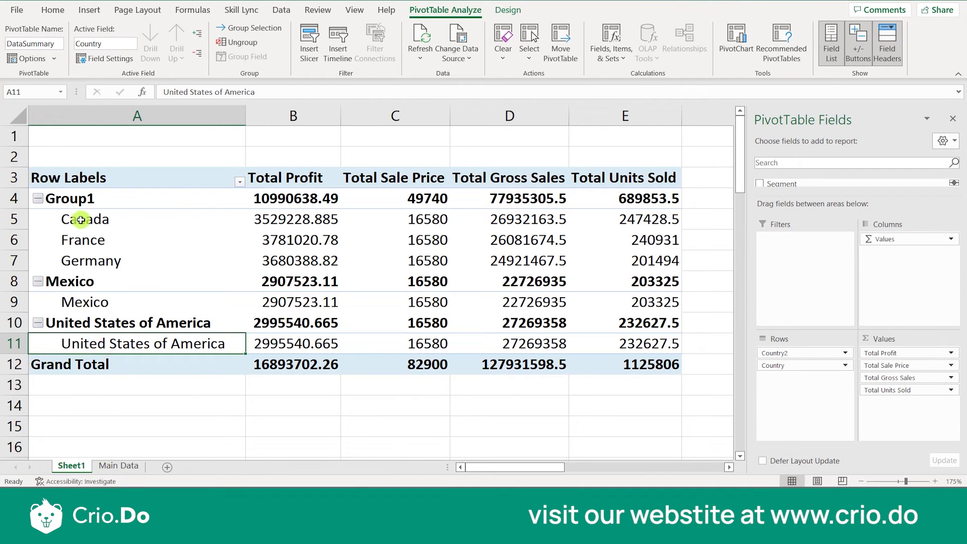
Step: Collapse Group1 and examine the Mexico and United States of America rows with their values
double_click(79, 207)
left_click(71, 218)
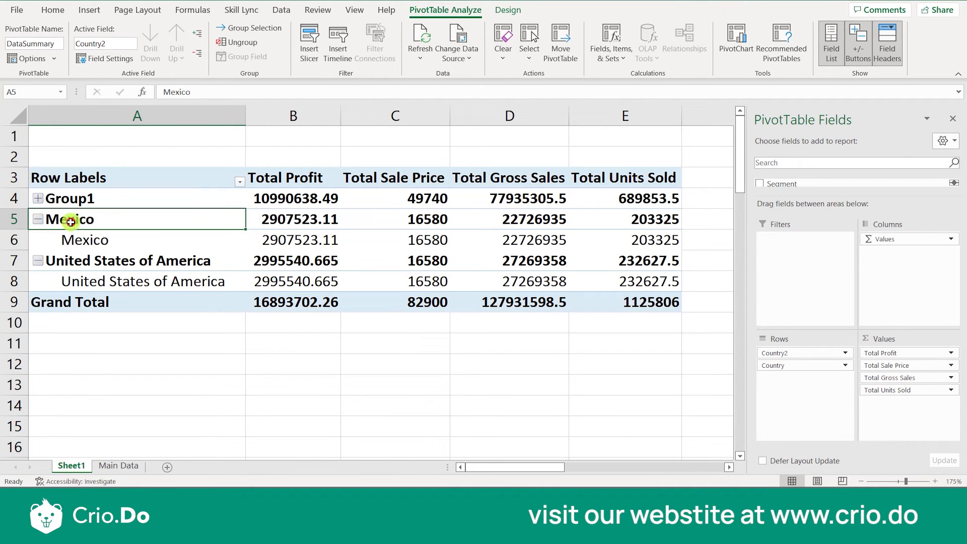
left_click(121, 240)
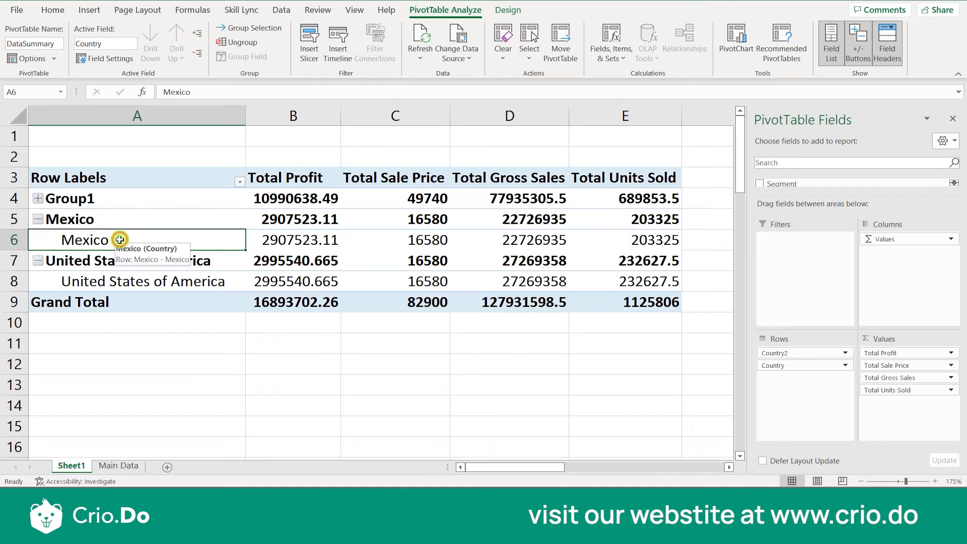
left_click(147, 263)
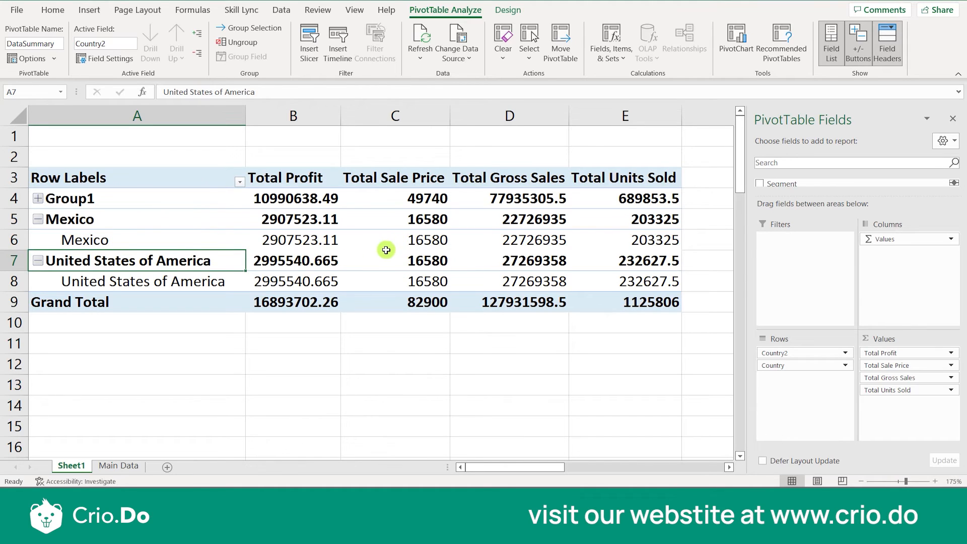
mouse_move(496, 254)
left_click(432, 281)
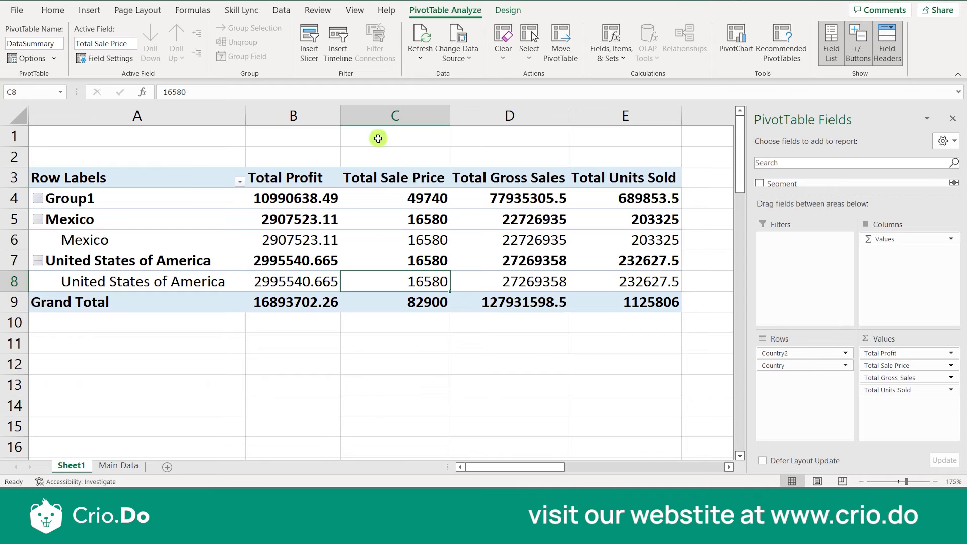
left_click(314, 259)
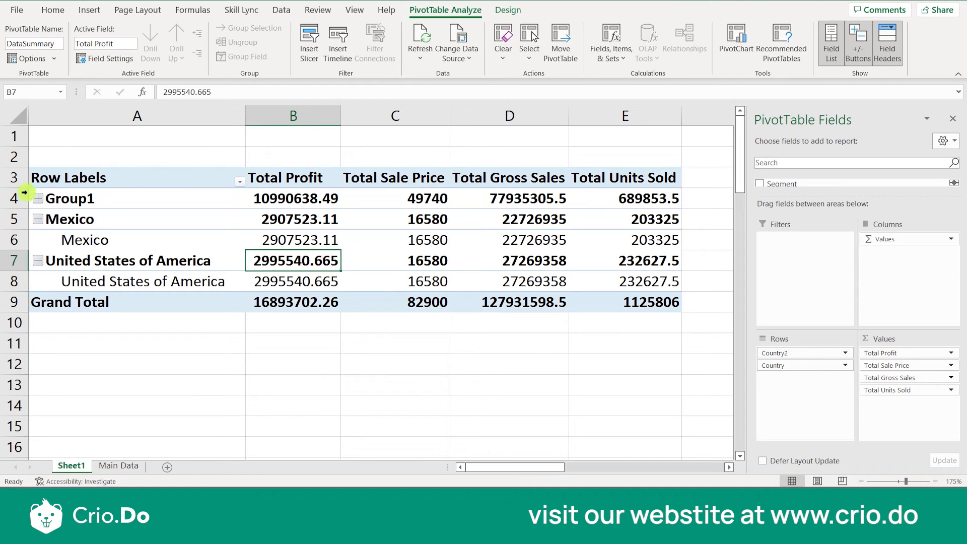
Step: Ungroup the Group1 label containing Canada, France and Germany
left_click(117, 201)
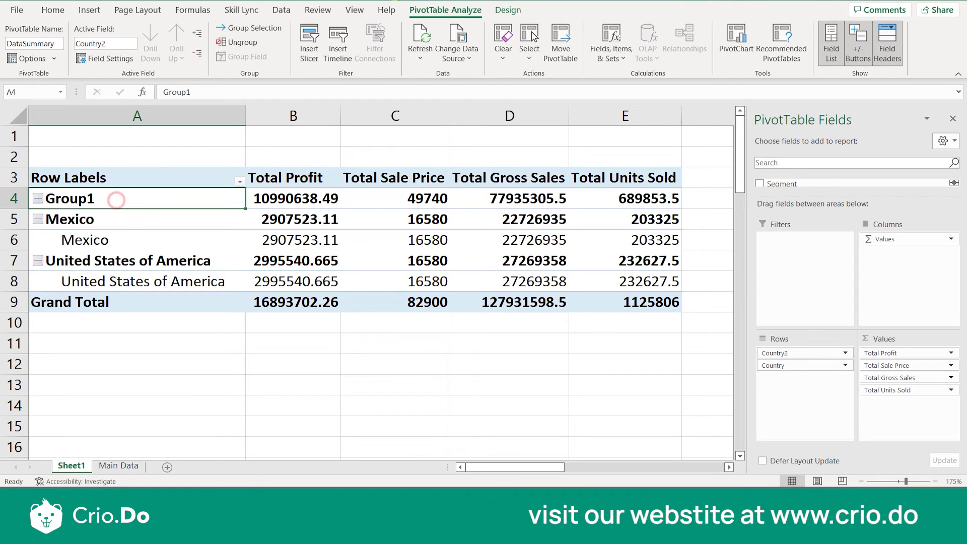
left_click(250, 43)
left_click(207, 243)
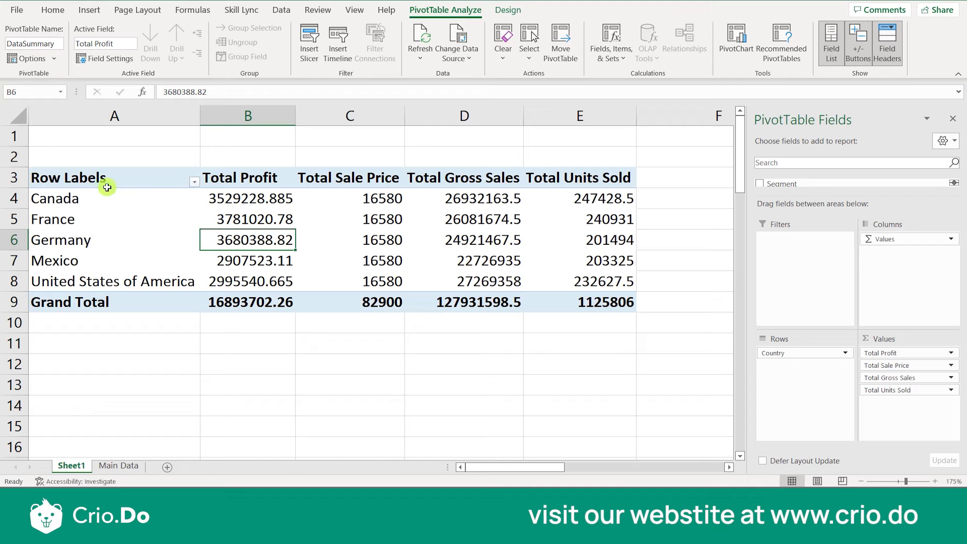
Step: Filter the row labels to show only Canada and France
left_click(193, 177)
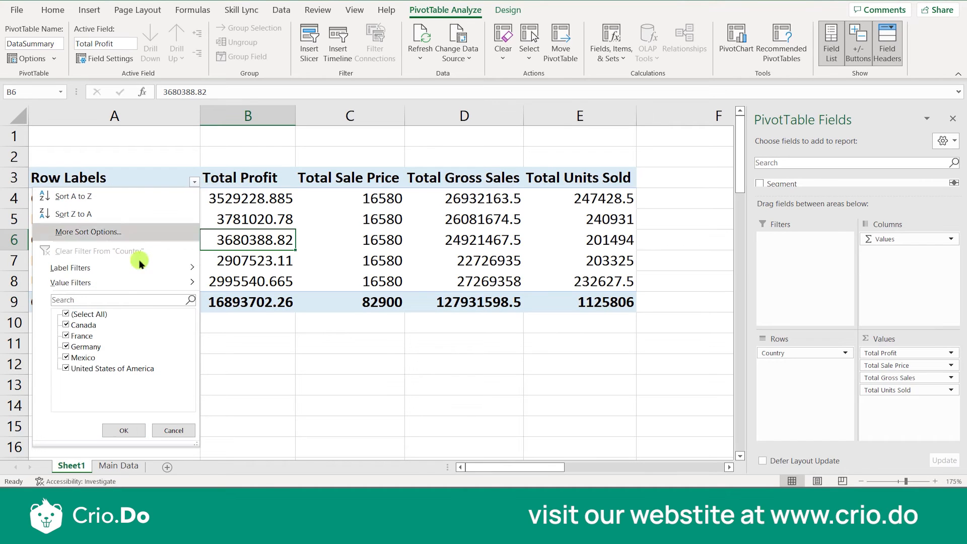
left_click(97, 314)
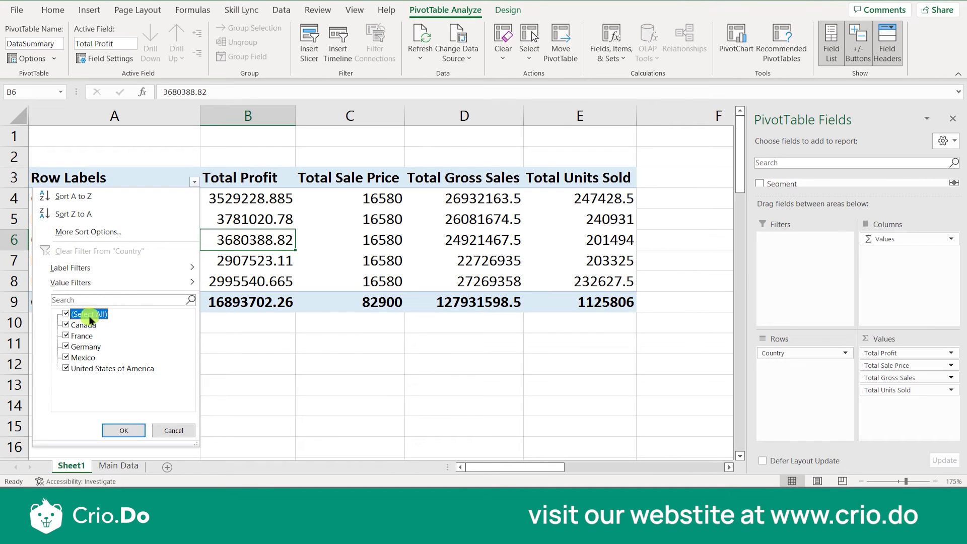
left_click(65, 314)
left_click(65, 324)
left_click(65, 336)
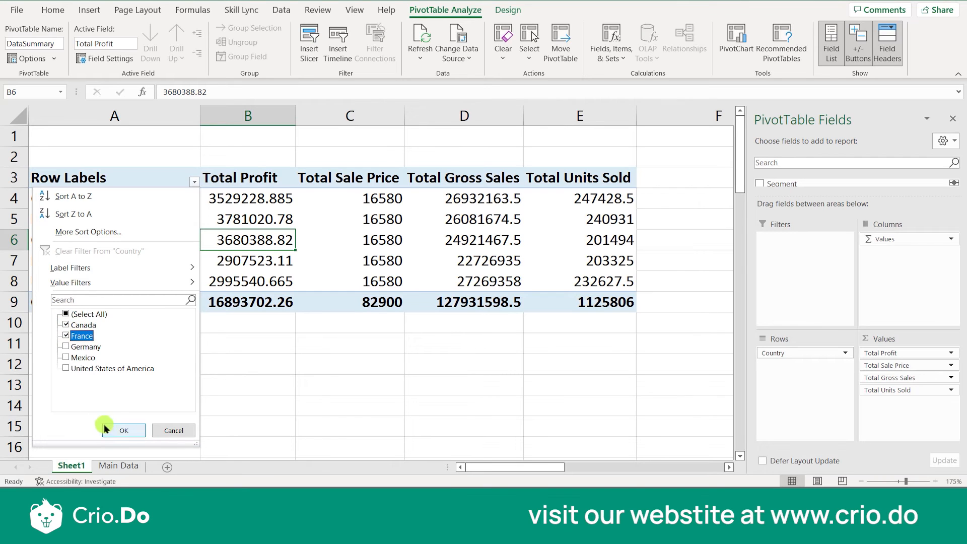
left_click(121, 431)
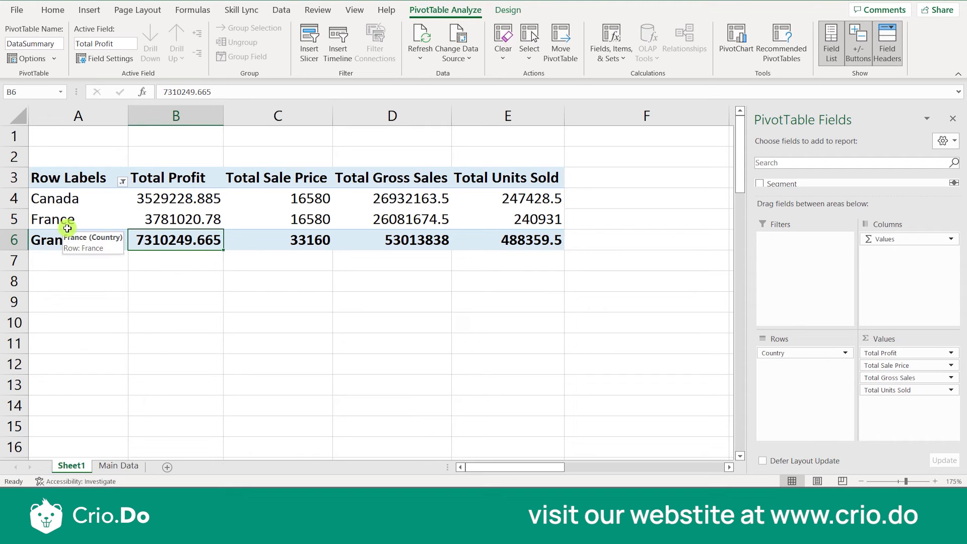
Step: Filter the row labels to show only Mexico
left_click(122, 182)
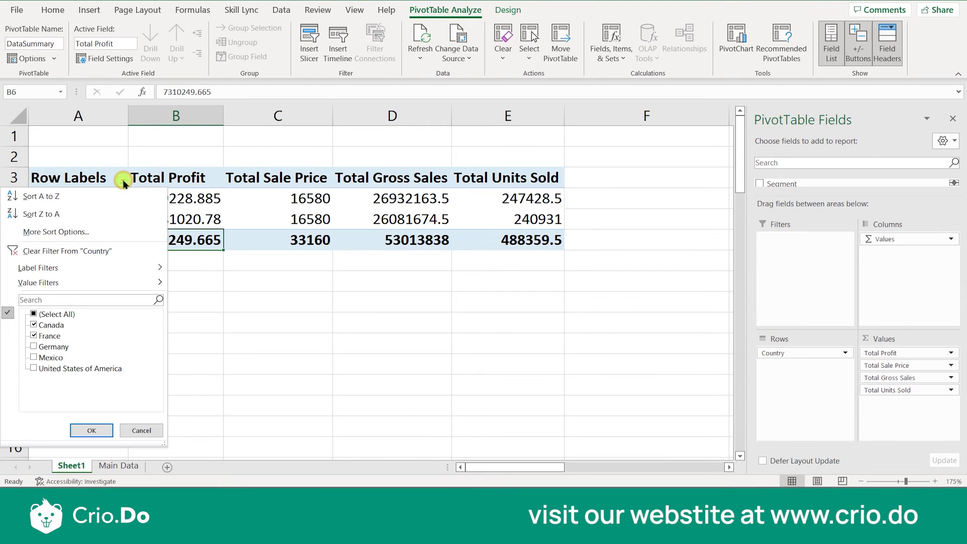
left_click(53, 313)
left_click(33, 313)
left_click(52, 357)
left_click(106, 430)
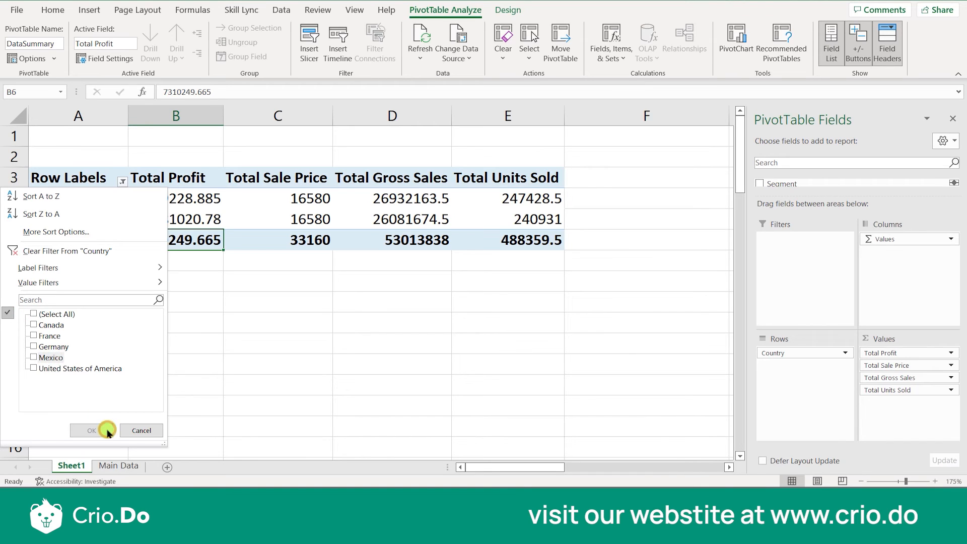
left_click(32, 359)
left_click(92, 431)
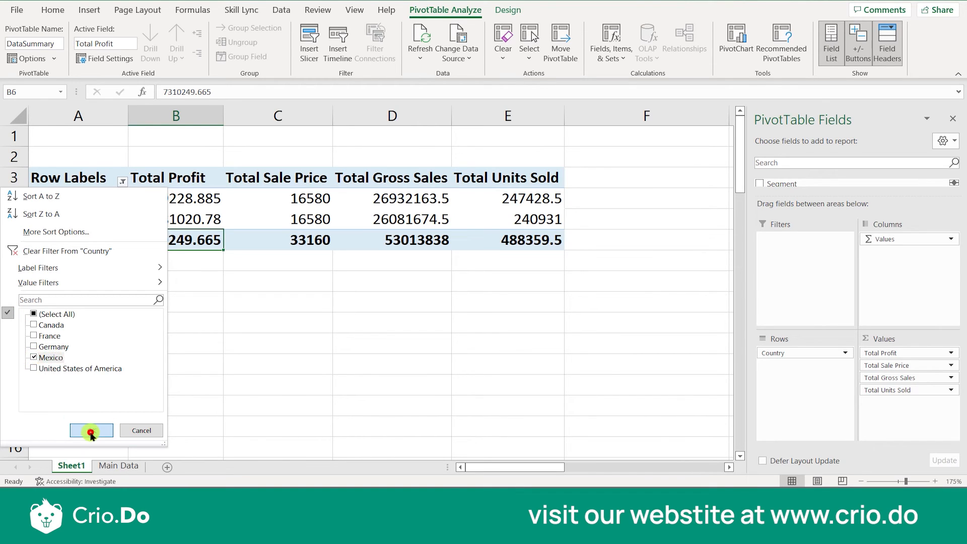
left_click(161, 287)
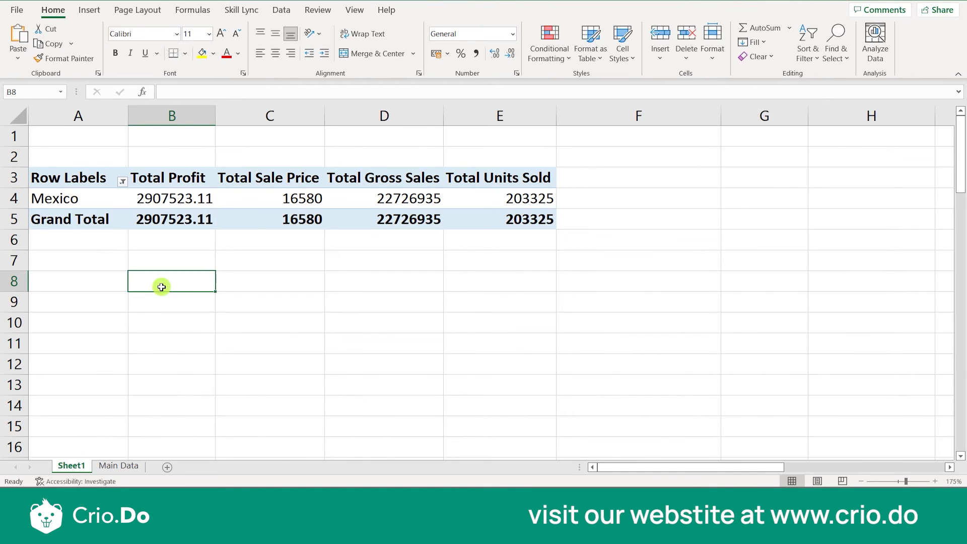
Step: Reselect all countries in the row label filter so that every country row is shown
left_click(137, 179)
left_click(121, 182)
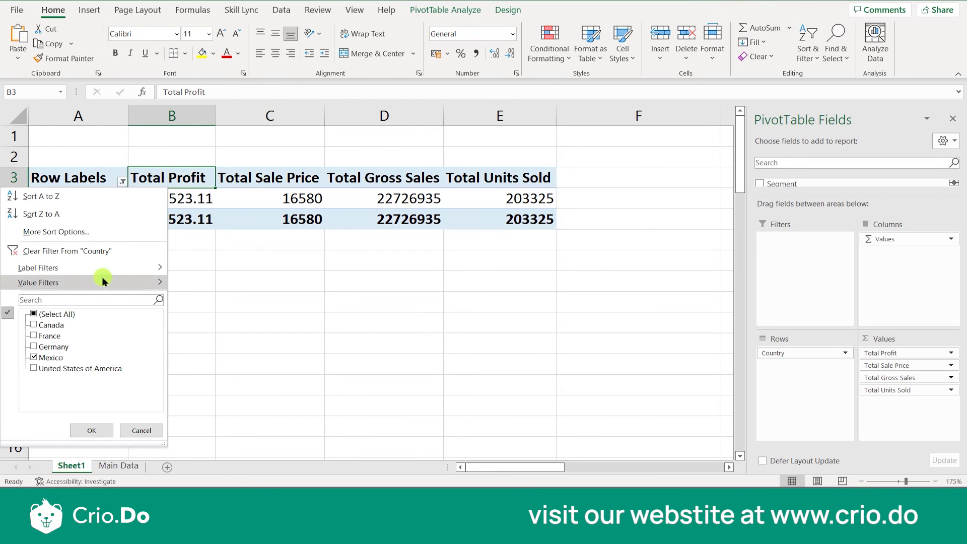
left_click(62, 314)
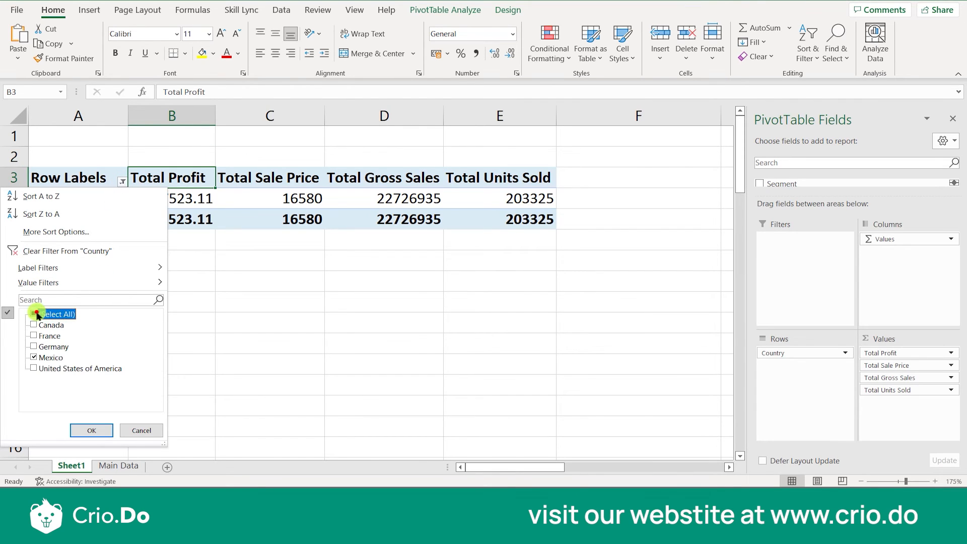
left_click(91, 431)
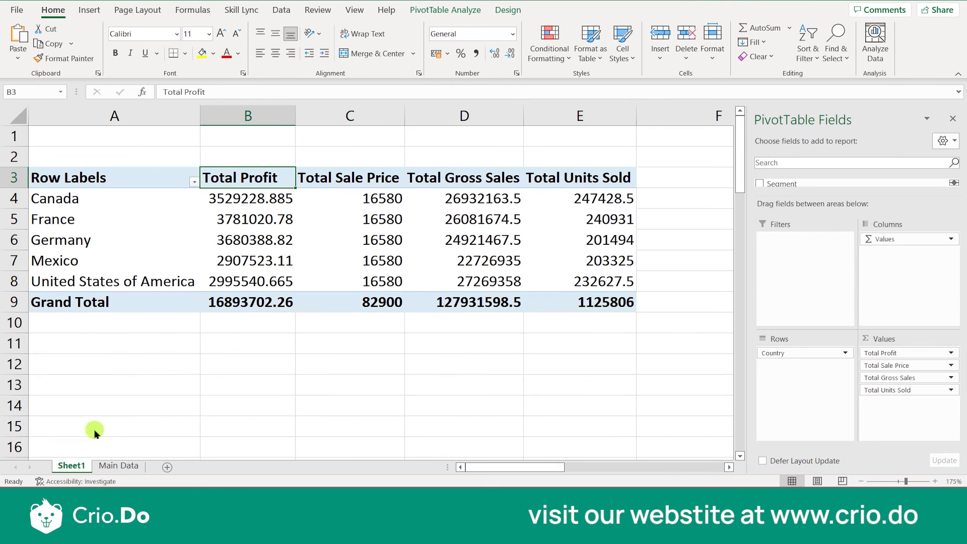
left_click(170, 317)
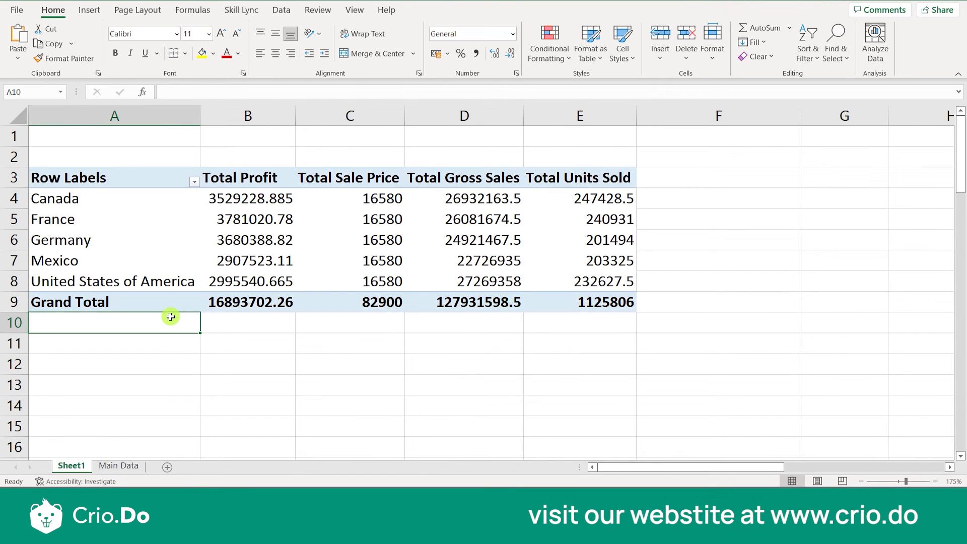
Step: Insert a Segment slicer for the PivotTable and place it beside the table over columns F and G
left_click(233, 220)
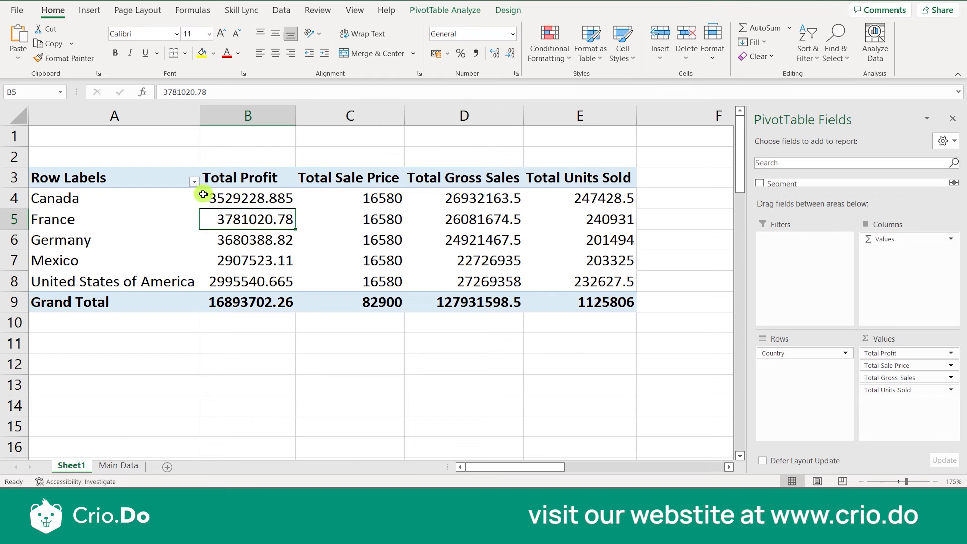
left_click(292, 11)
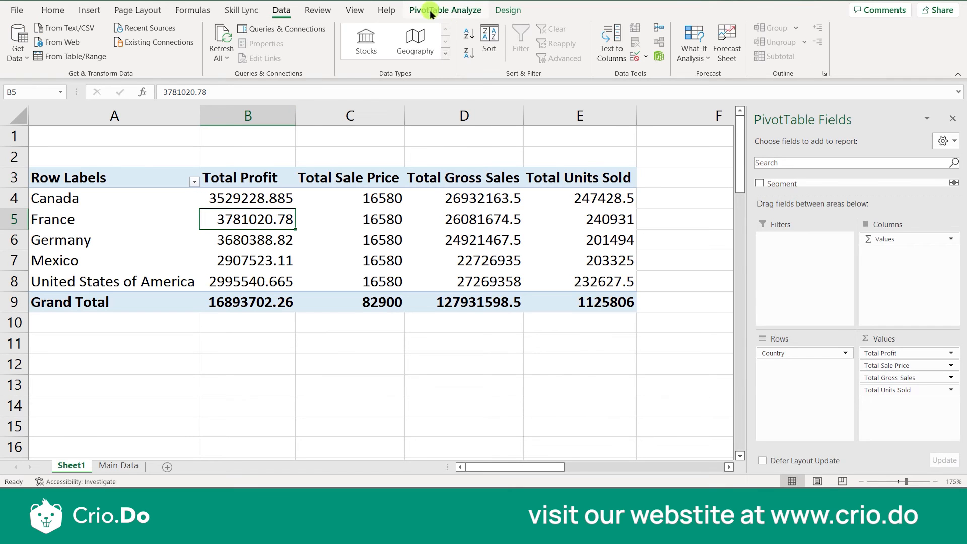
left_click(431, 12)
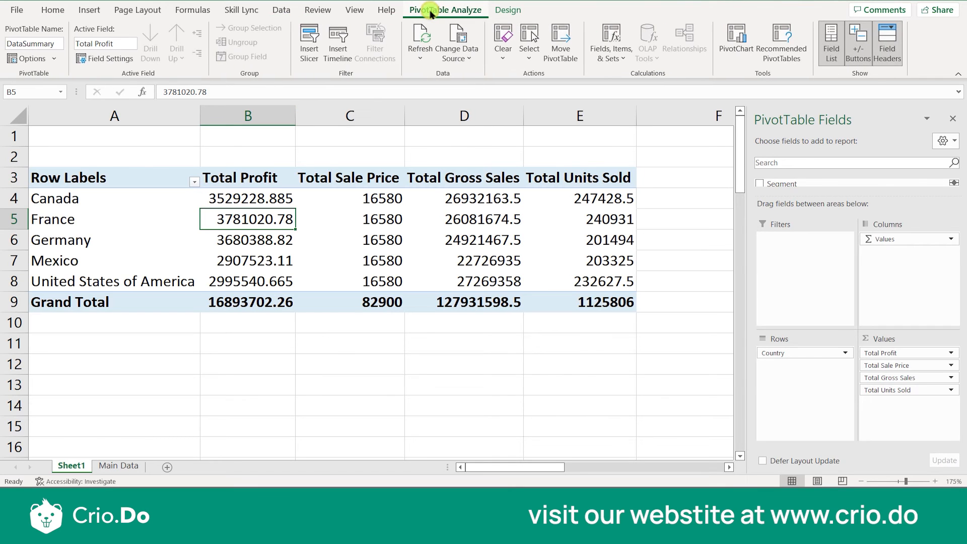
left_click(310, 61)
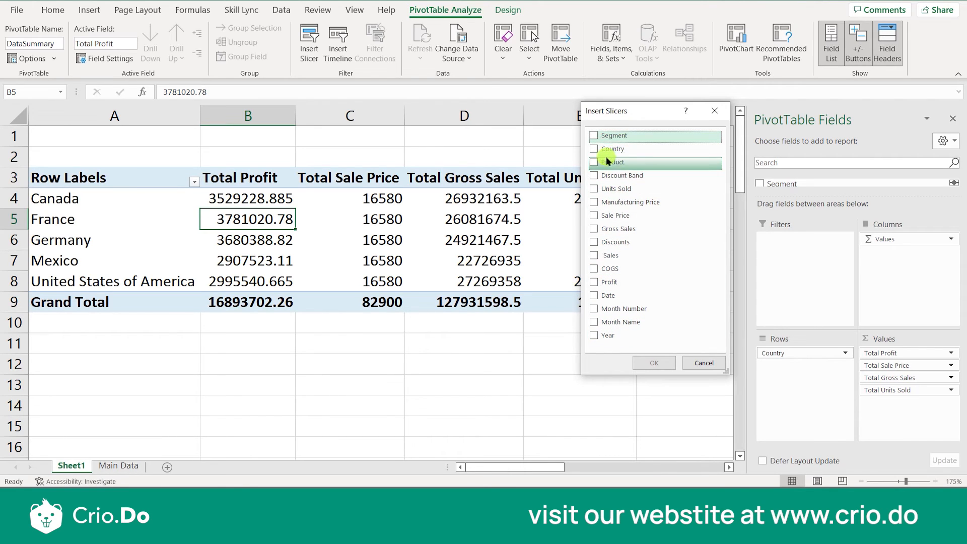
left_click(596, 136)
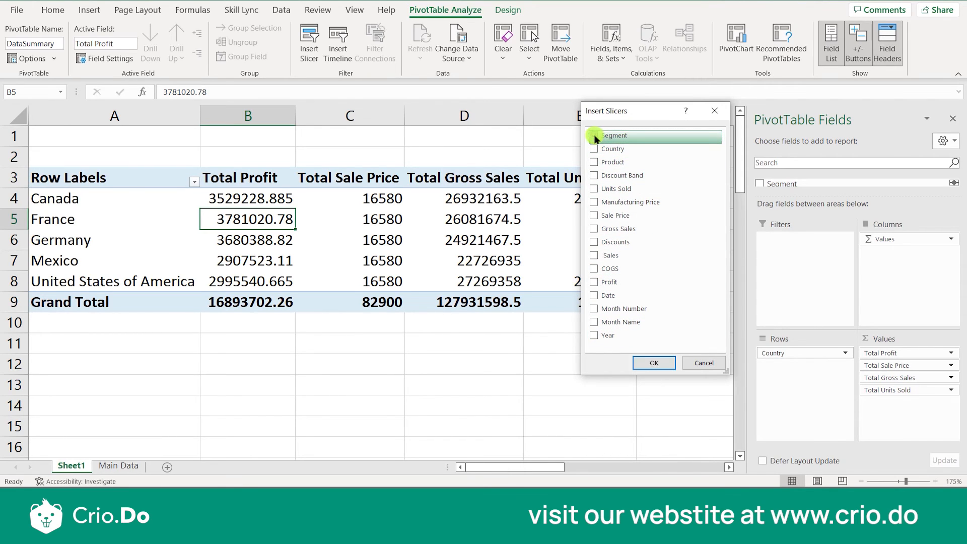
left_click(651, 363)
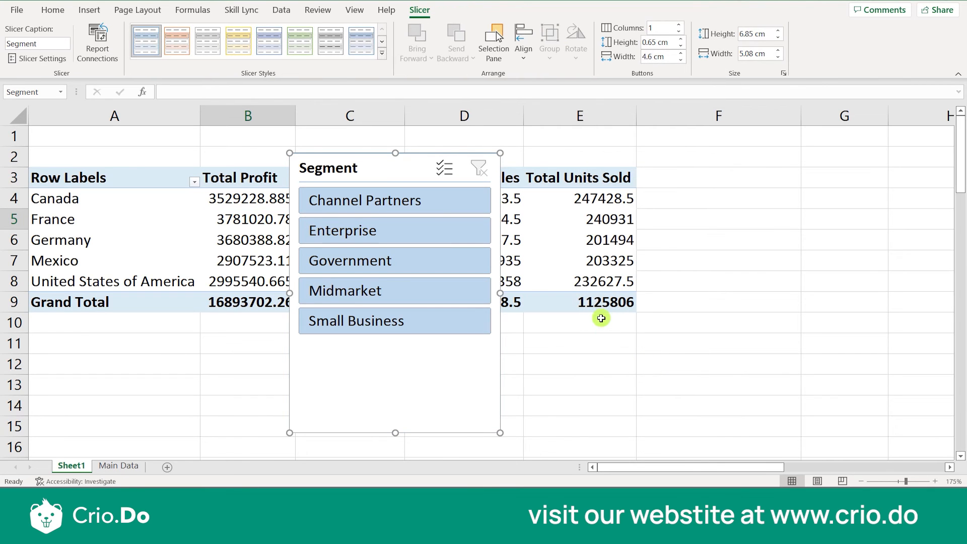
left_click_drag(378, 164, 741, 175)
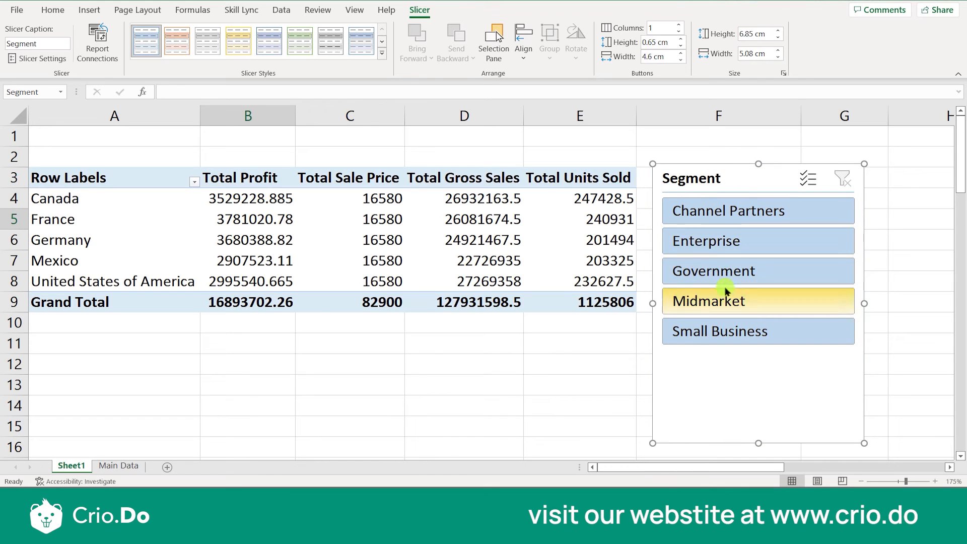
Step: Filter the PivotTable with the Segment slicer by Enterprise, Government, Midmarket, Small Business and Channel Partners in turn
left_click(719, 243)
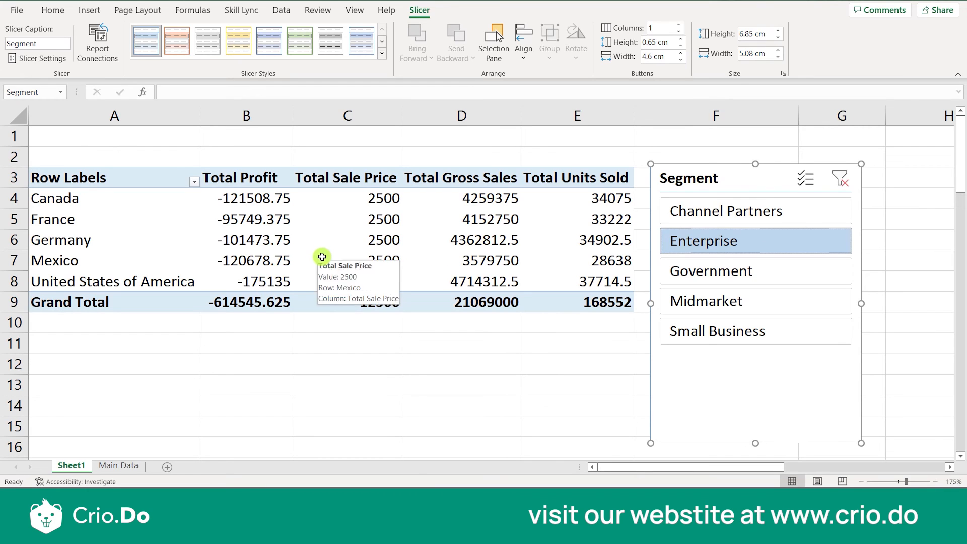
left_click(706, 280)
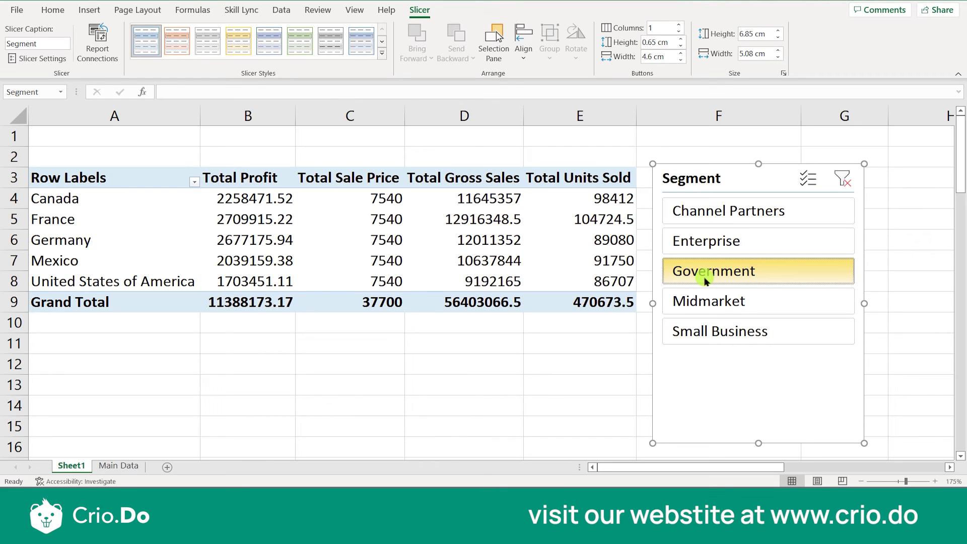
left_click(707, 302)
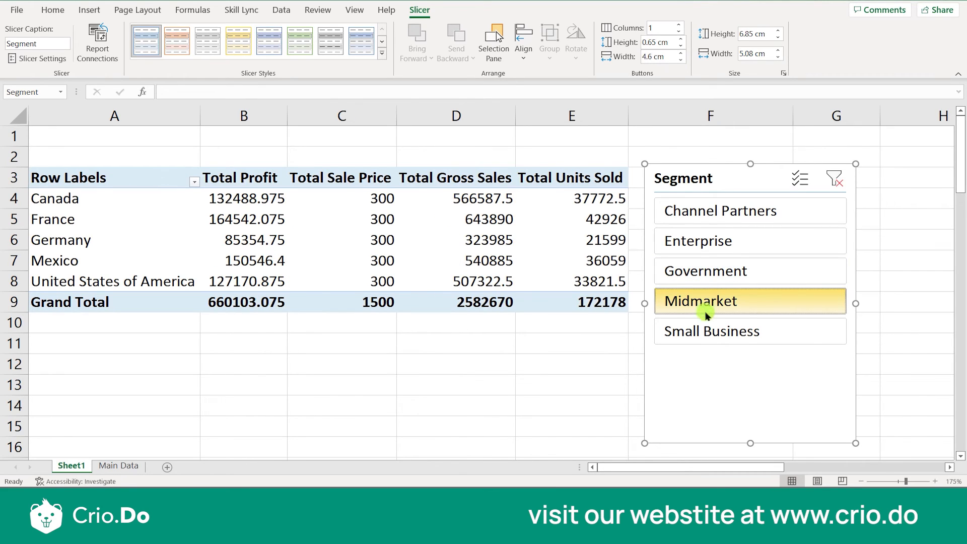
left_click(704, 330)
left_click(696, 216)
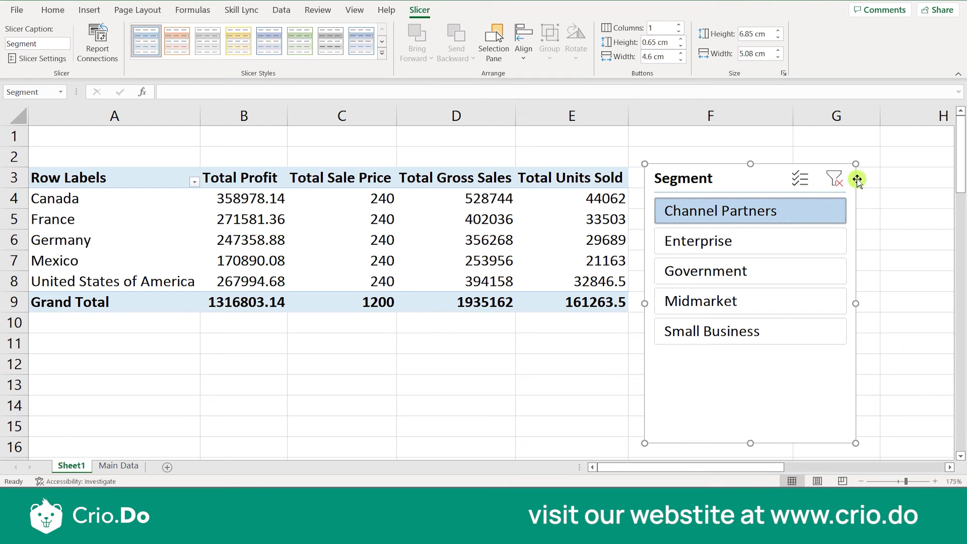
Step: Delete the Segment slicer from the sheet
left_click(801, 179)
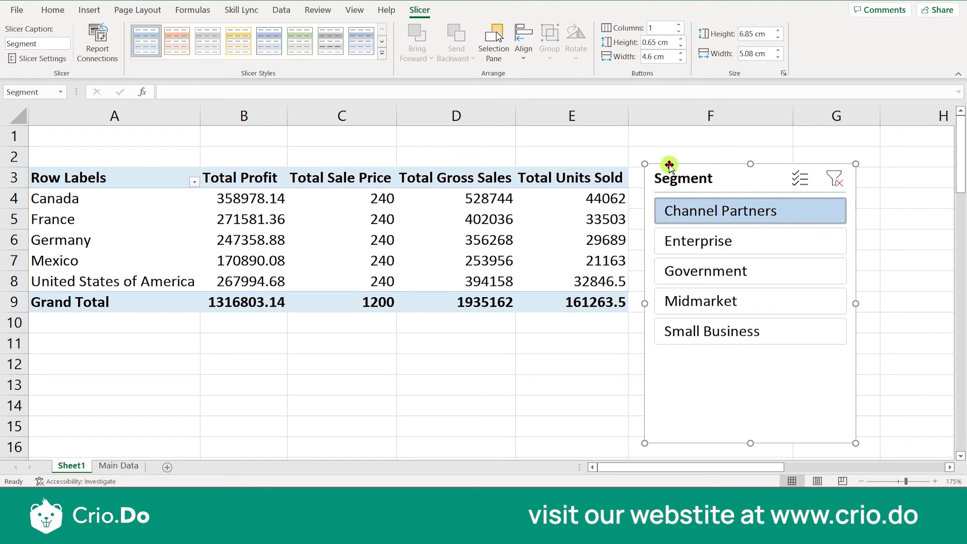
key("Delete")
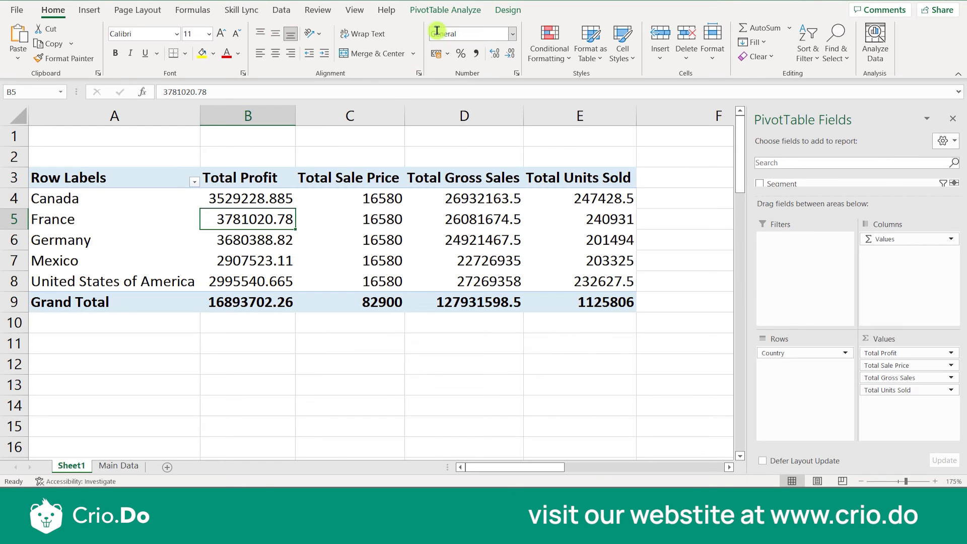
Step: Insert a Month Name slicer, place it beside the PivotTable over columns F and G, and look through its months
left_click(440, 7)
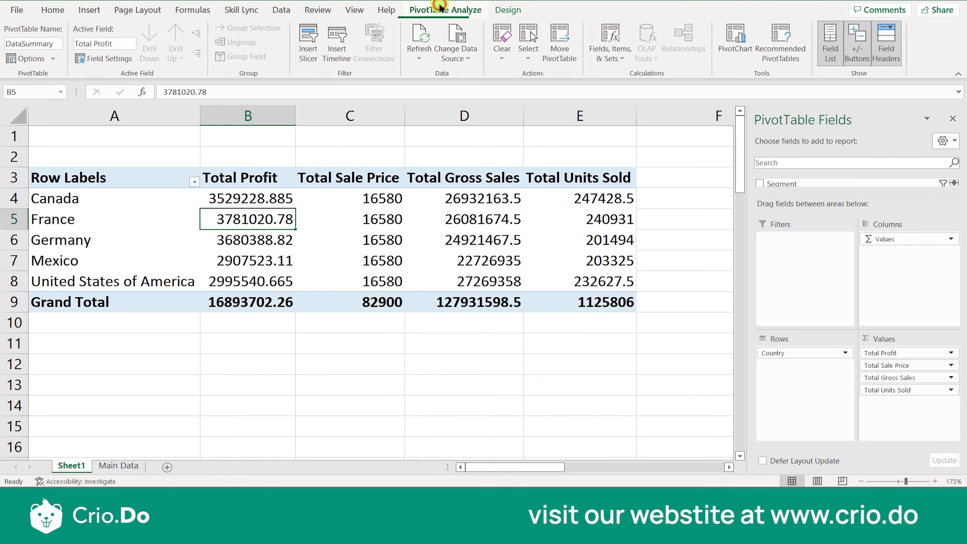
left_click(311, 62)
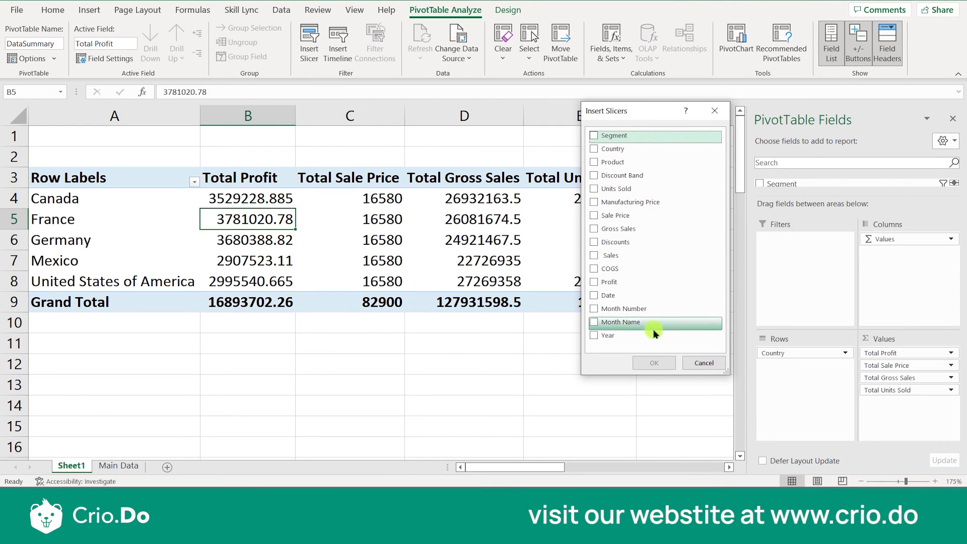
left_click(591, 322)
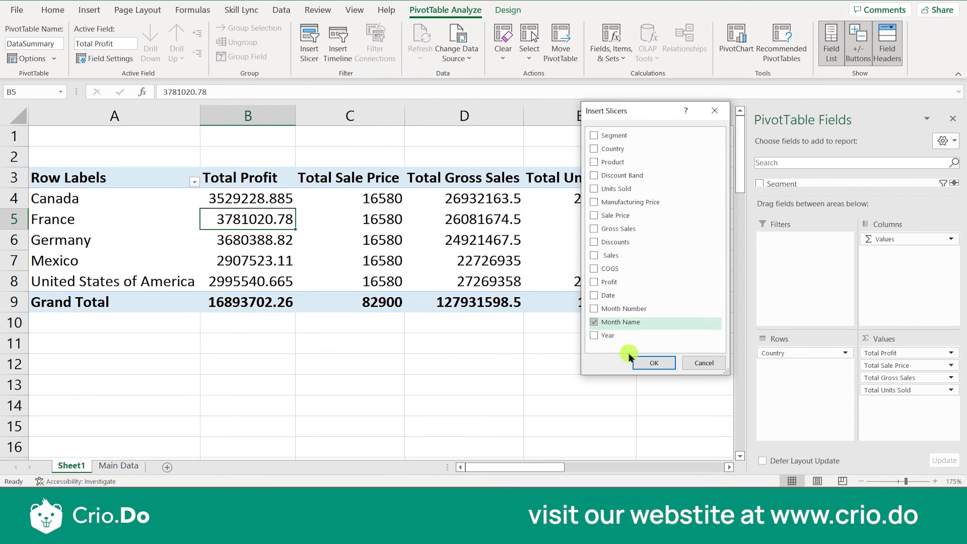
left_click(635, 359)
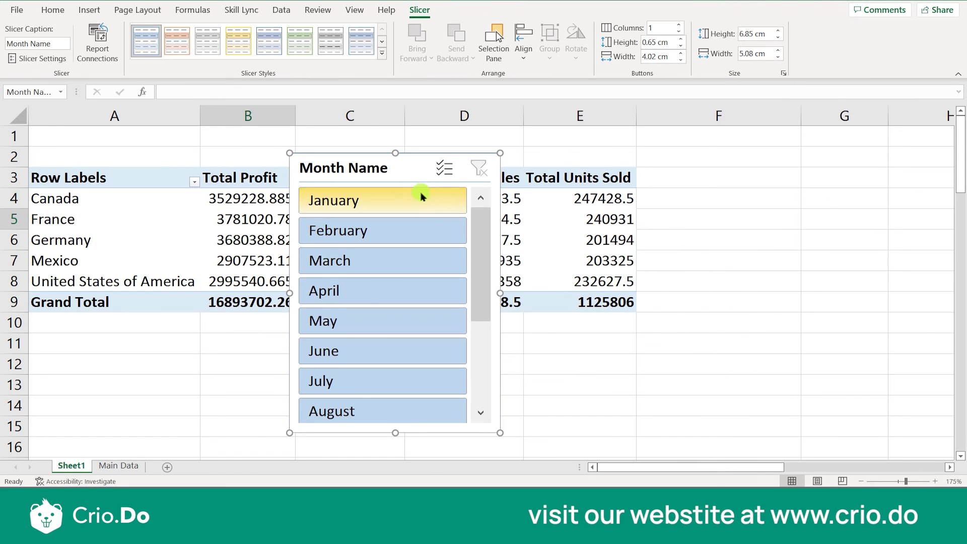
left_click_drag(400, 169, 784, 148)
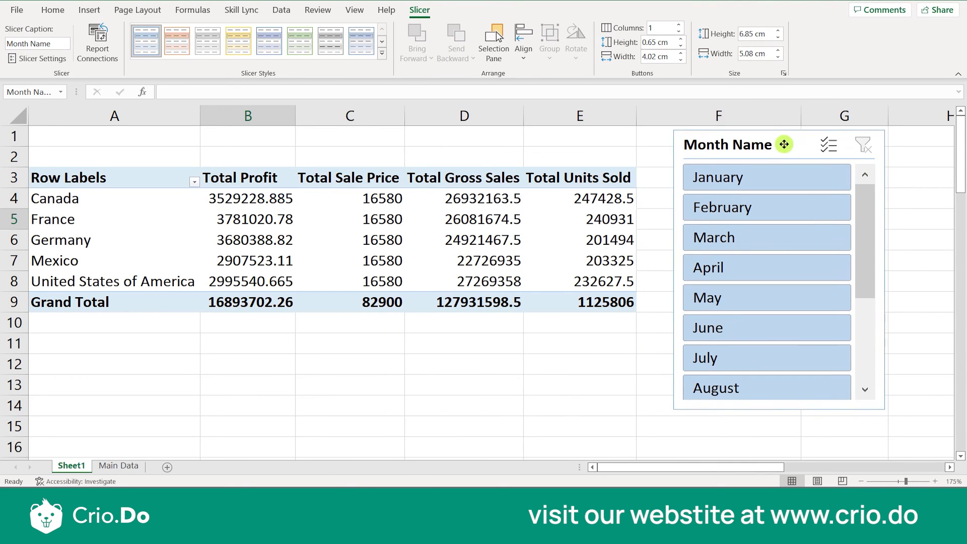
left_click(864, 234)
left_click_drag(864, 235, 857, 169)
Step: Filter the PivotTable with the Month Name slicer by each month from January to July in turn
left_click(753, 174)
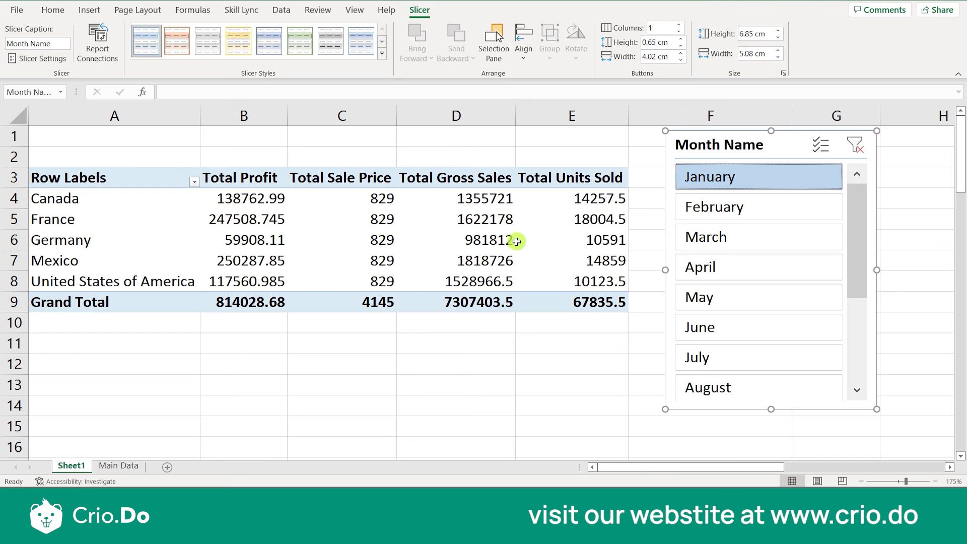
left_click(708, 207)
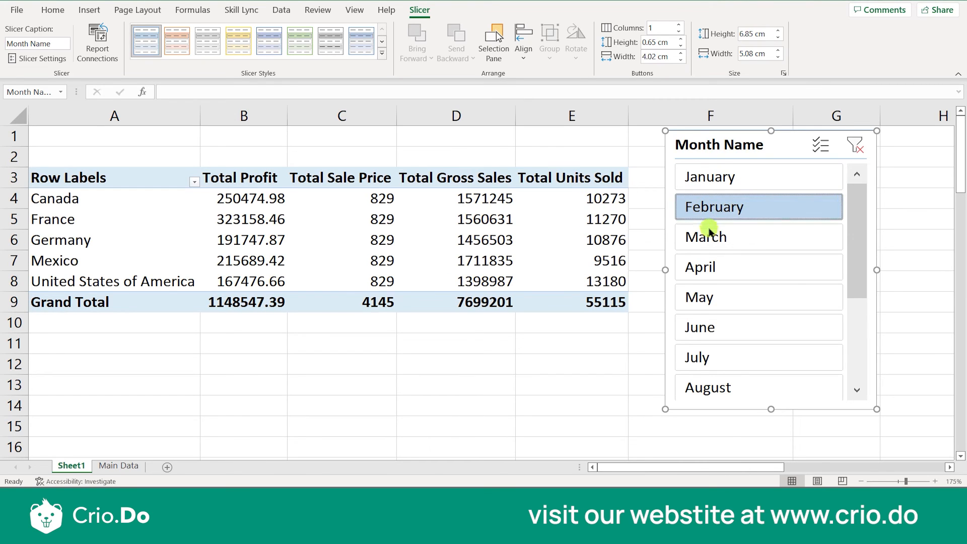
left_click(707, 207)
left_click(711, 232)
left_click(707, 269)
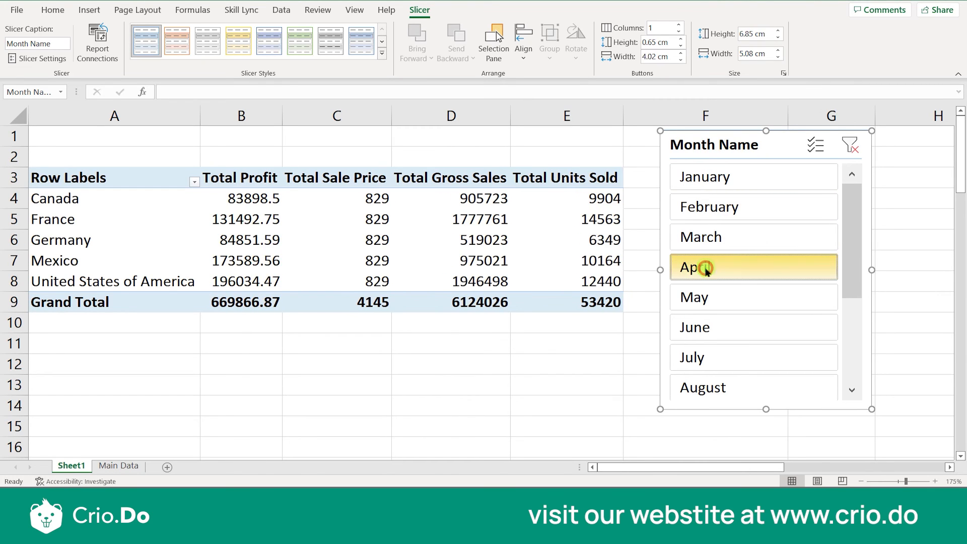
left_click(705, 299)
left_click(708, 330)
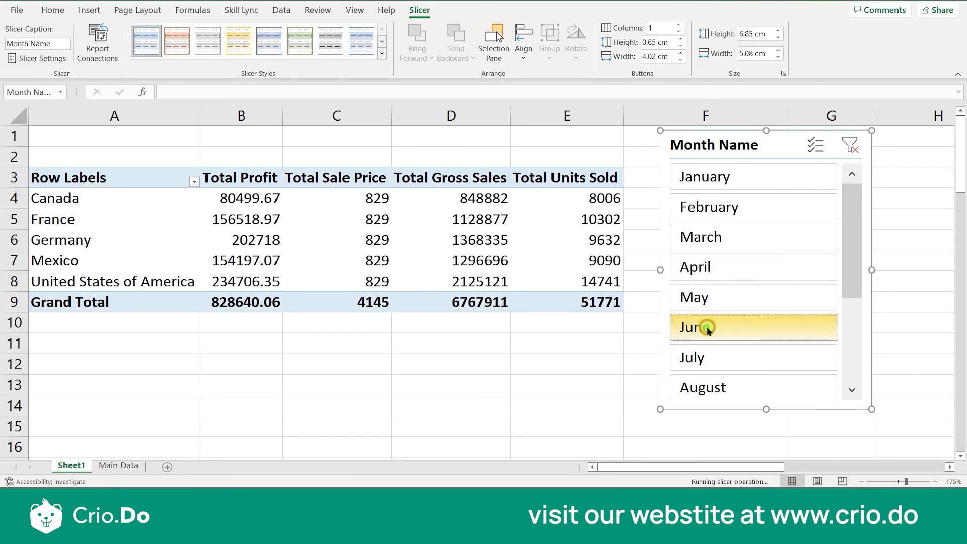
left_click(704, 357)
Step: Filter the PivotTable with the Month Name slicer by each month from August to December in turn
scroll(706, 356, "down", 3)
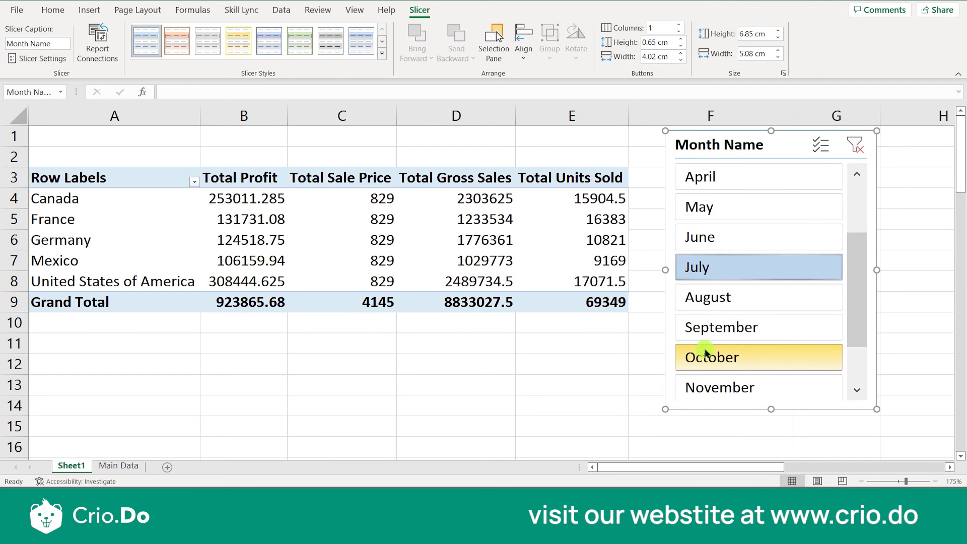
left_click(715, 302)
left_click(714, 328)
left_click(710, 358)
left_click(706, 385)
scroll(707, 385, "down", 2)
left_click(713, 364)
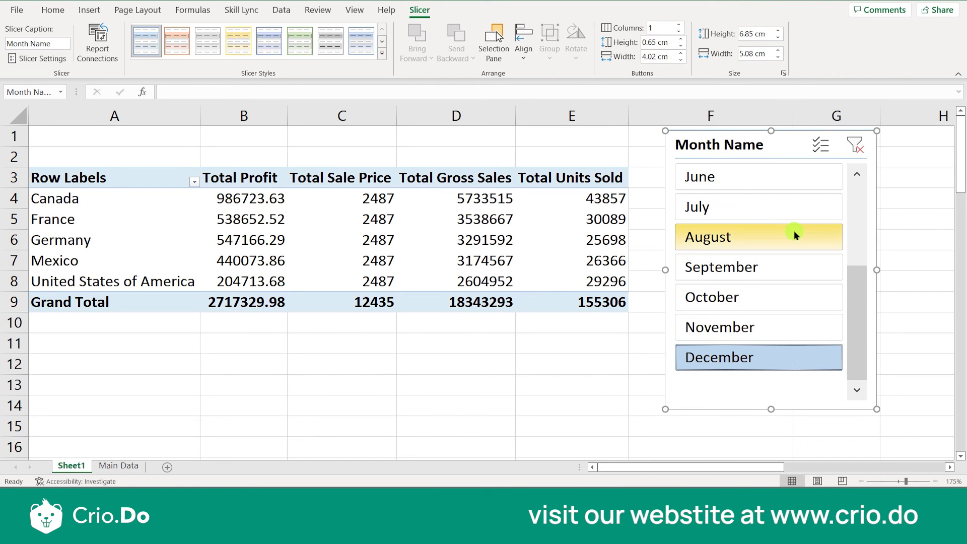
Step: Return to the start of the Month Name slicer and filter the PivotTable to January
scroll(794, 231, "up", 5)
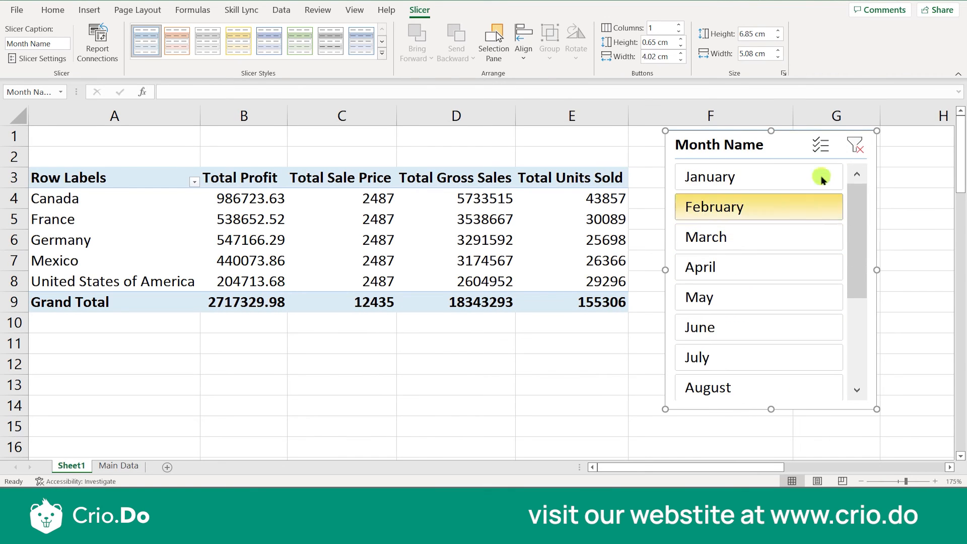
left_click(852, 147)
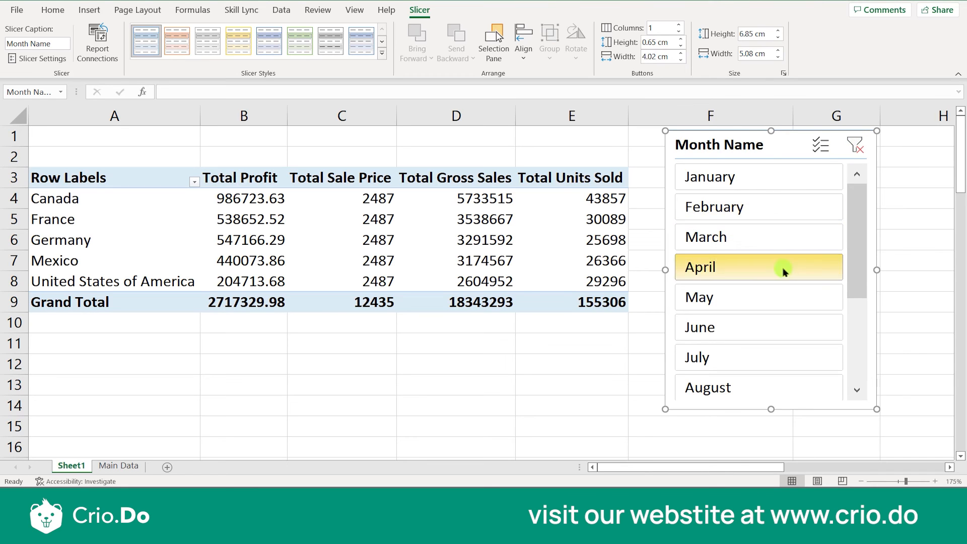
left_click(760, 173)
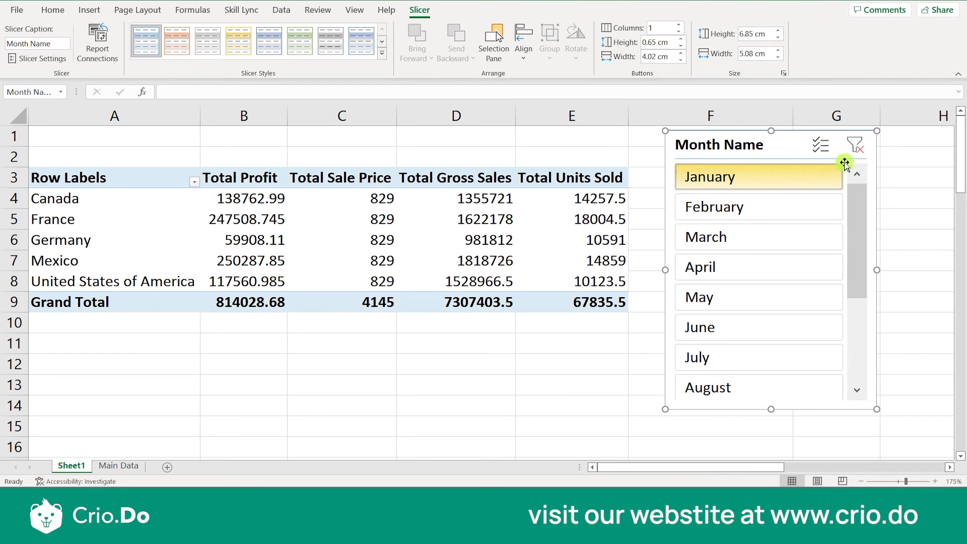
Step: Clear the Month Name slicer's filter, filter the PivotTable to January again, and clear that filter too
left_click(855, 147)
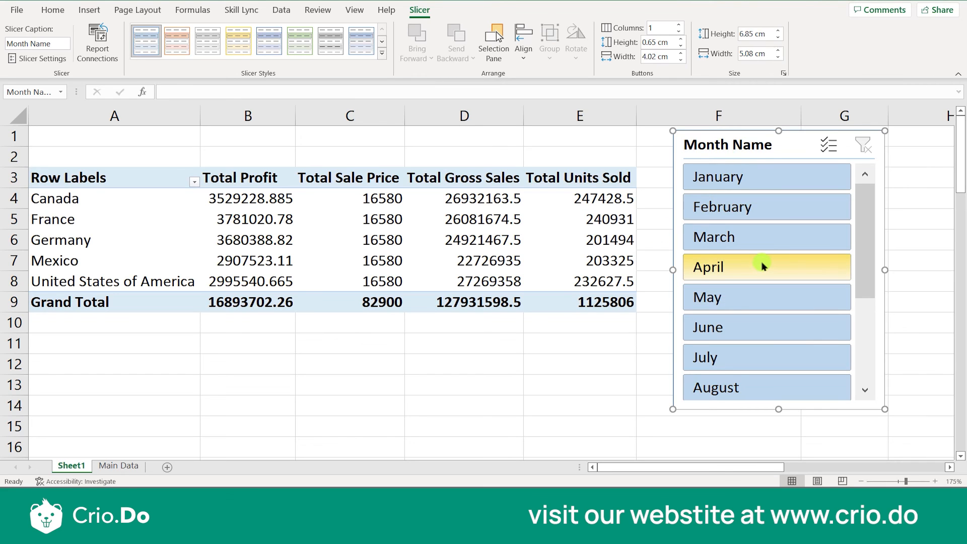
left_click(716, 178)
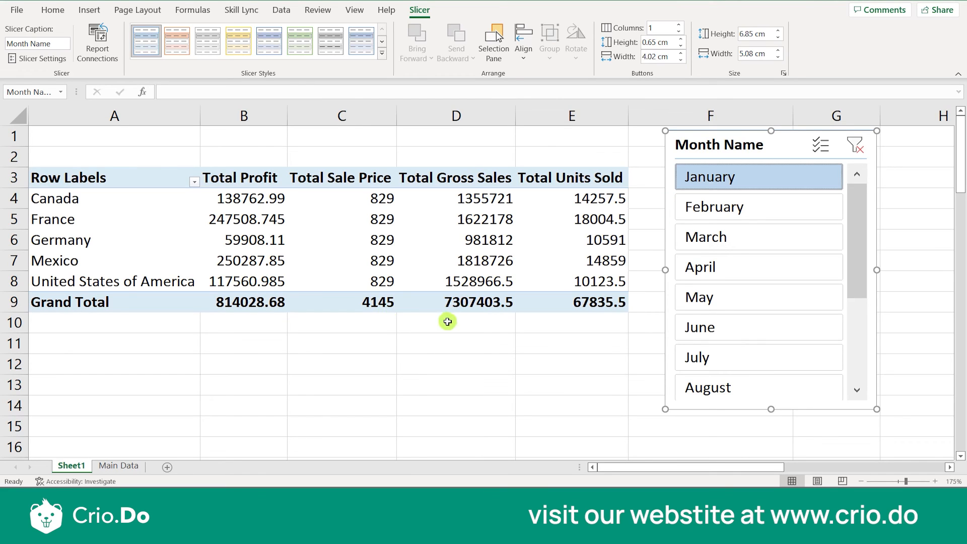
left_click(863, 146)
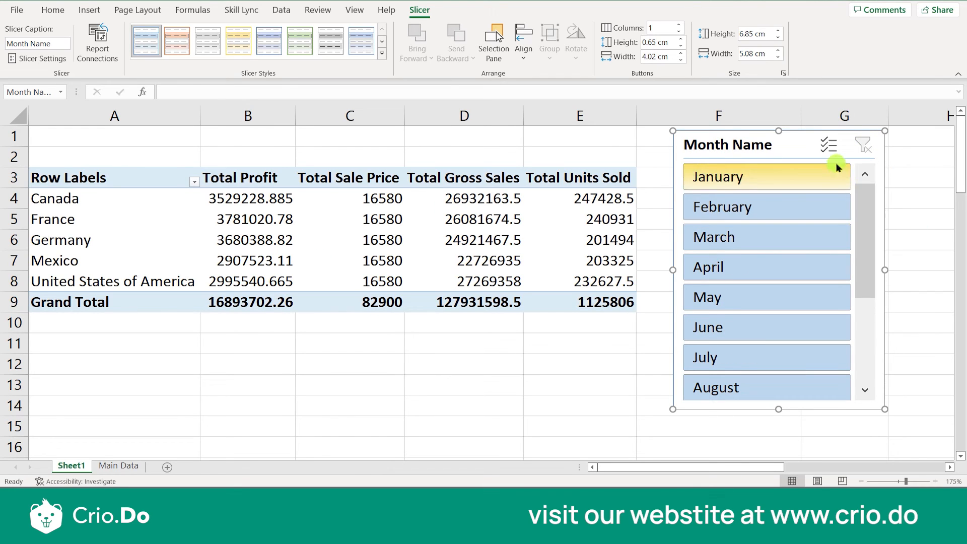
Step: Turn on multi-select in the Month Name slicer and exclude the months January to June from the PivotTable
left_click(830, 146)
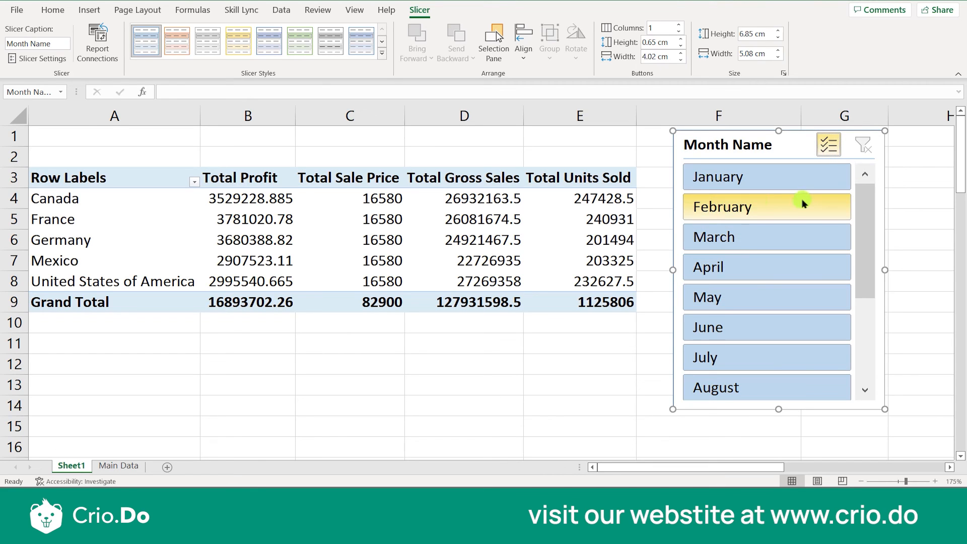
left_click(751, 186)
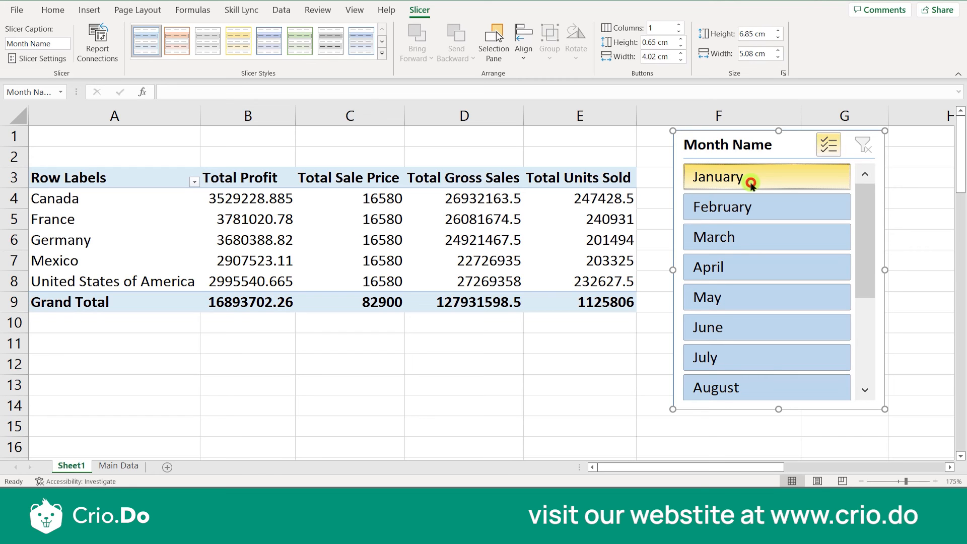
left_click(749, 204)
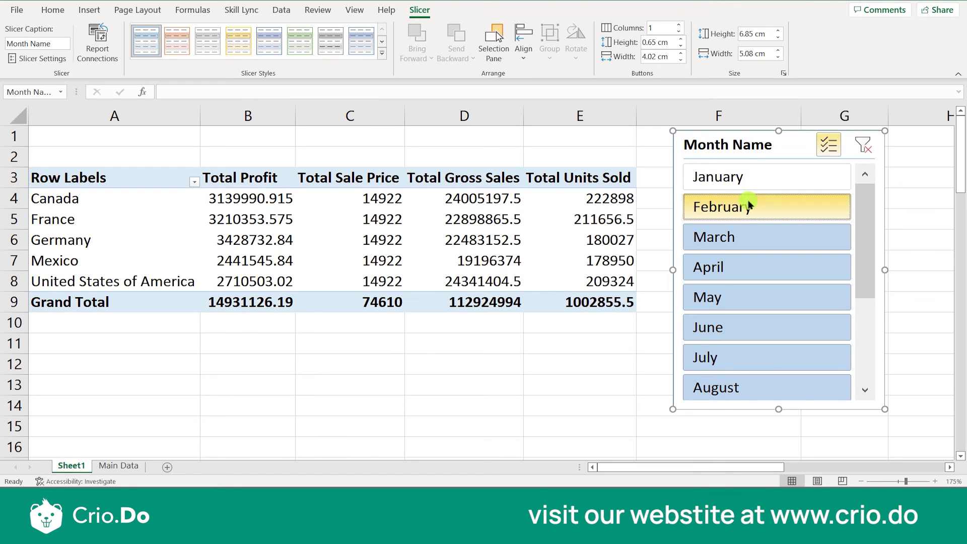
left_click(746, 237)
left_click(745, 267)
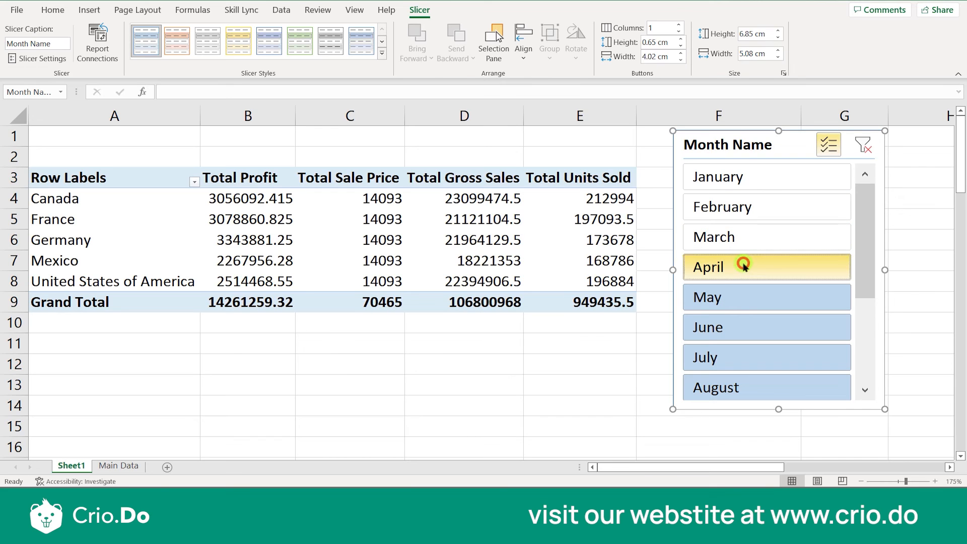
left_click(740, 296)
left_click(736, 327)
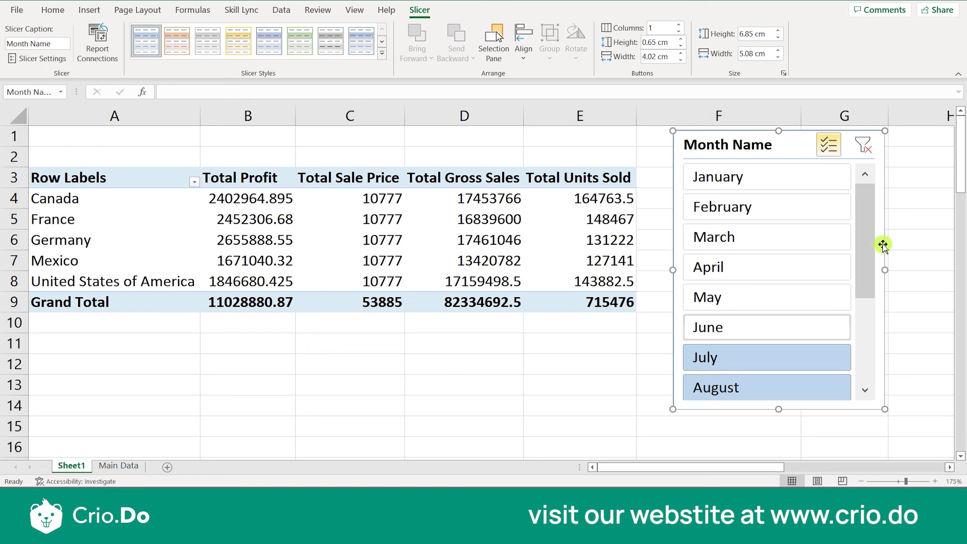
Step: Clear the Month Name slicer's filter and delete the slicer from the sheet
left_click_drag(868, 243, 860, 173)
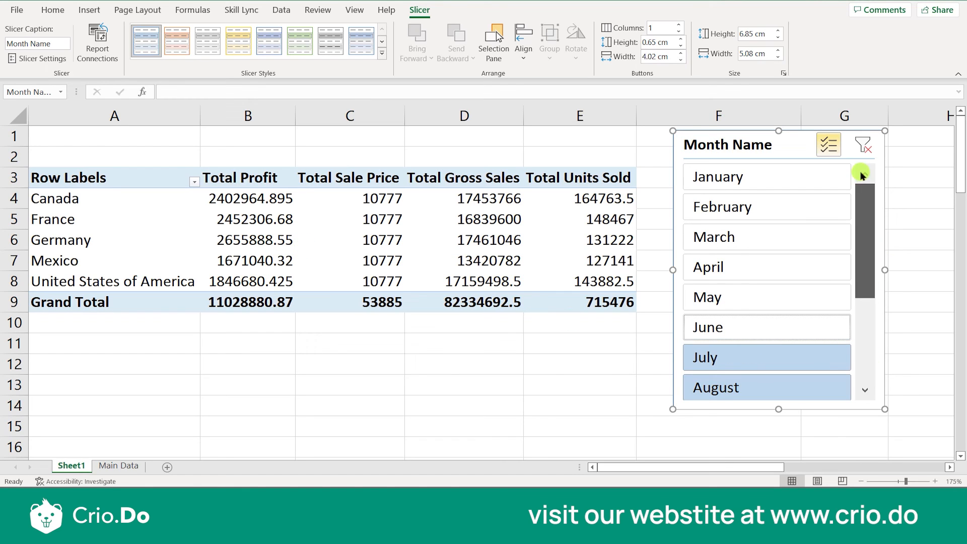
left_click(831, 143)
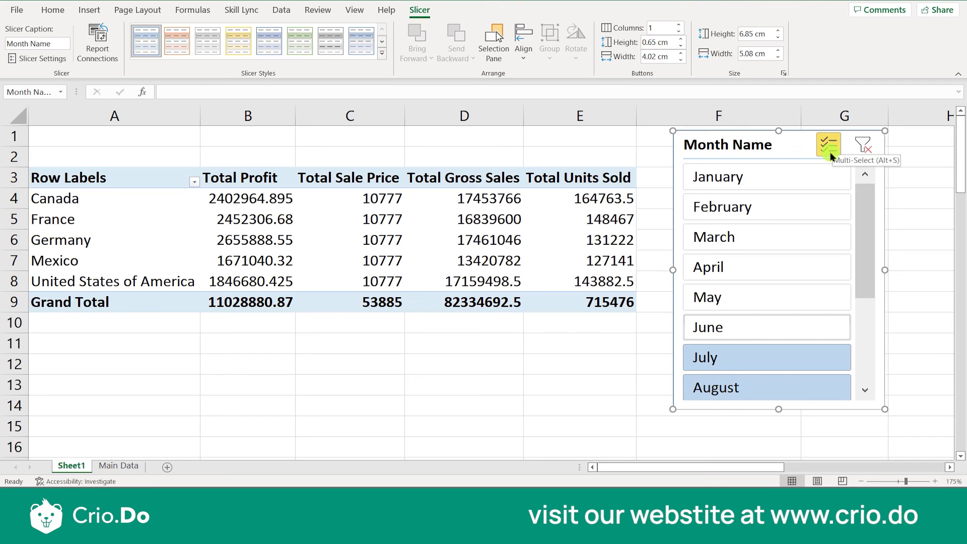
left_click(861, 147)
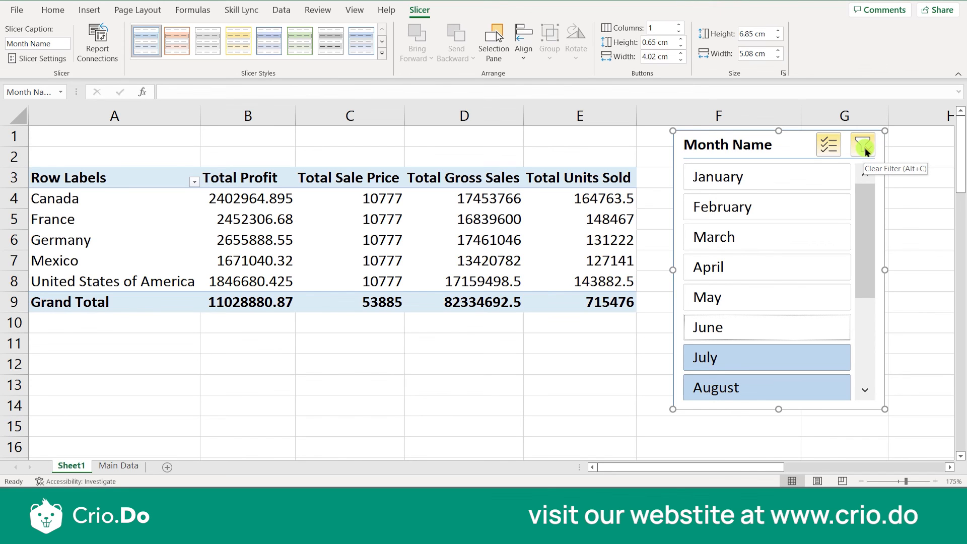
left_click(864, 146)
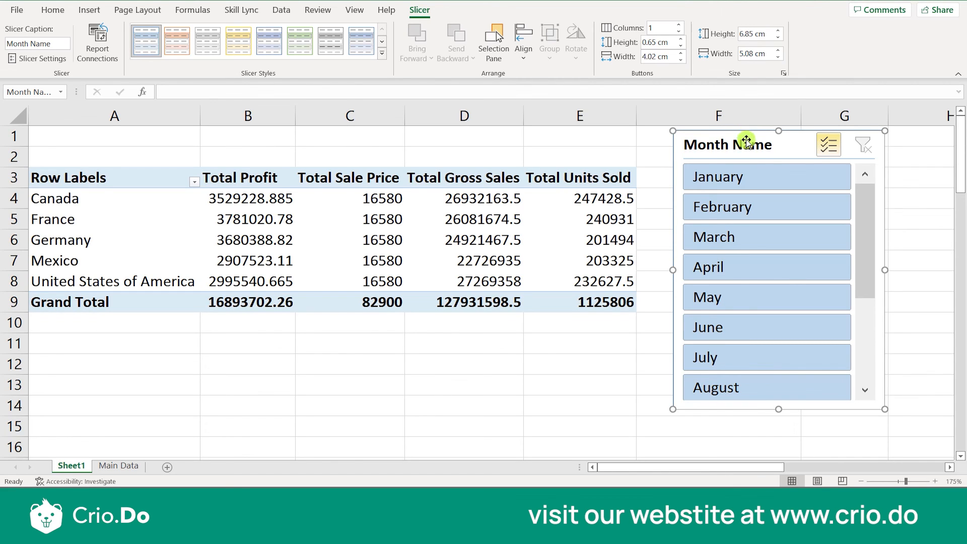
key("Delete")
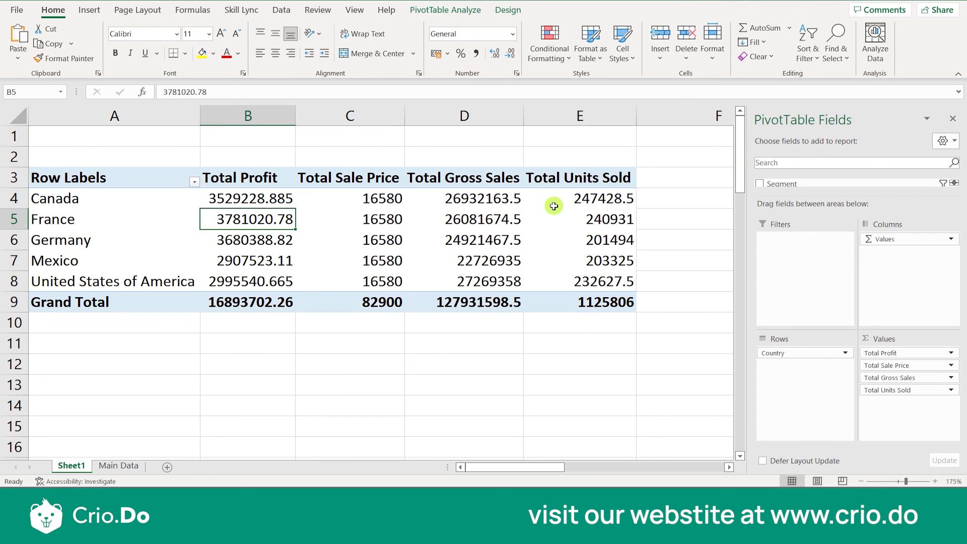
Step: Insert a Year slicer for the PivotTable and place it beside the table over columns F and G
left_click(549, 205)
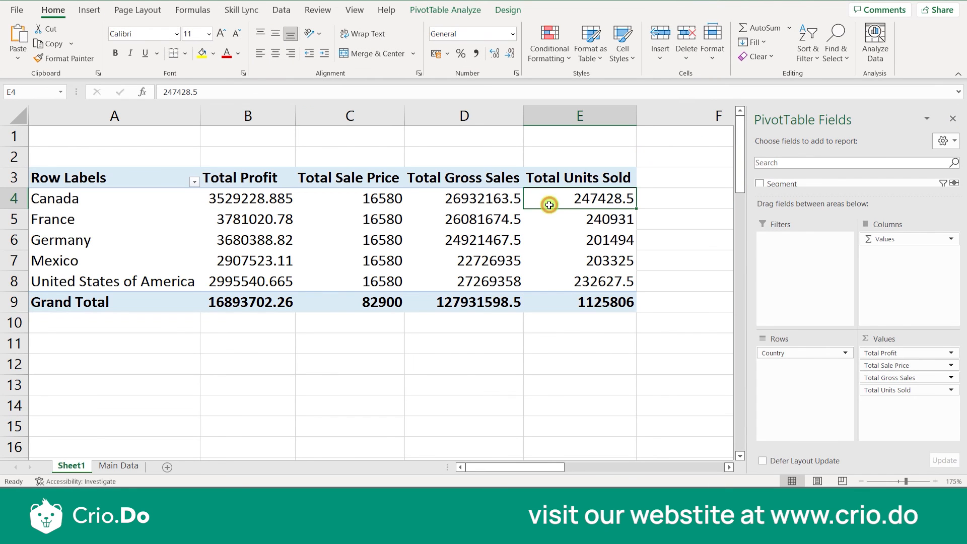
left_click(435, 12)
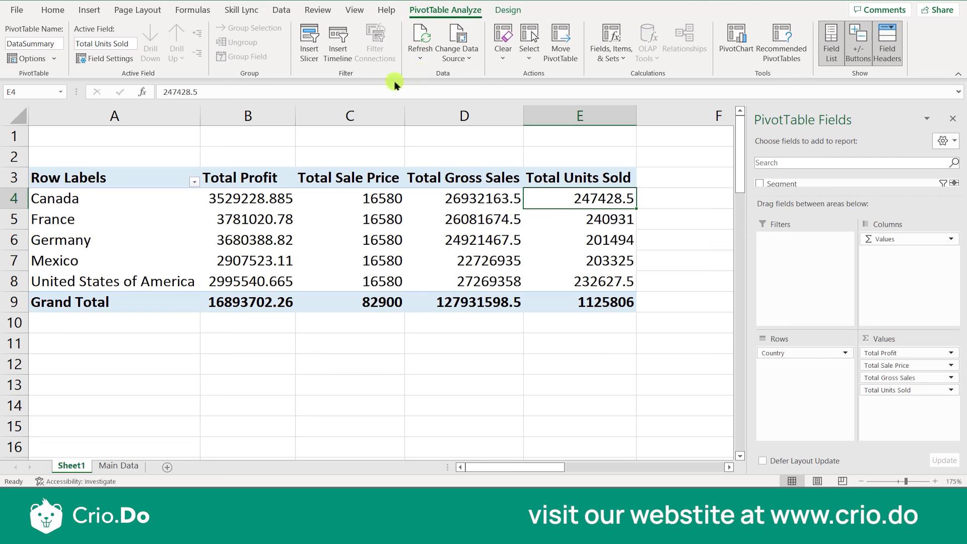
left_click(310, 60)
left_click(594, 336)
left_click(652, 363)
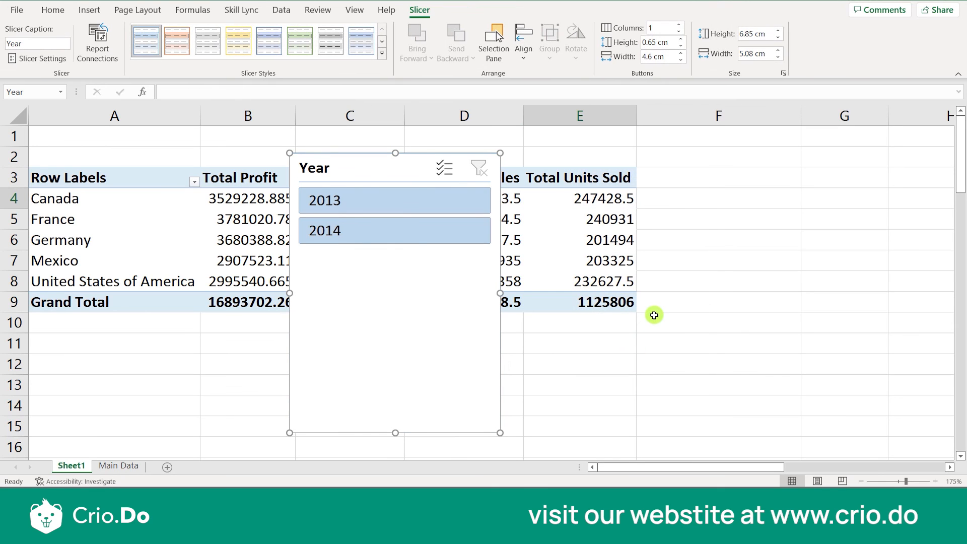
left_click_drag(361, 161, 743, 142)
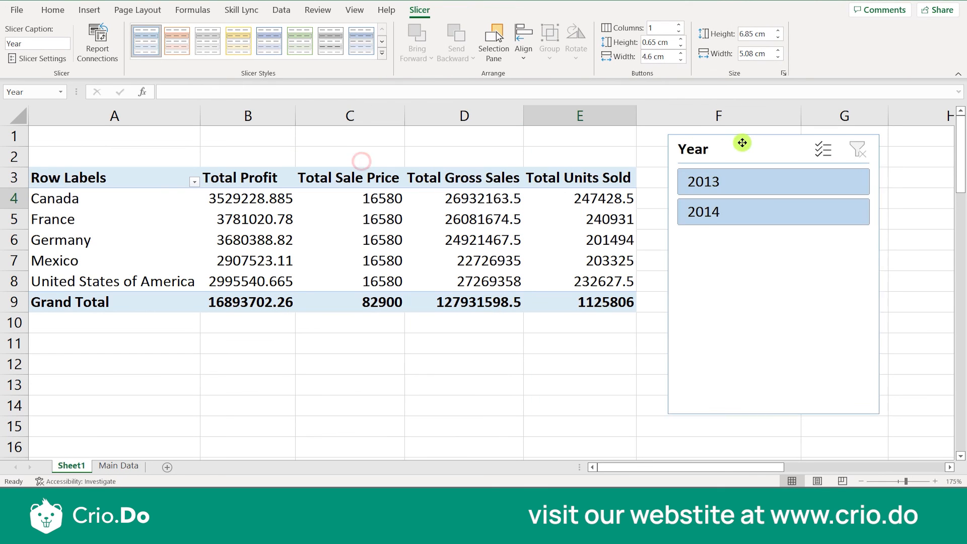
Step: Filter the PivotTable with the Year slicer by 2013 and 2014 in turn, and delete the slicer
left_click(714, 191)
left_click(713, 211)
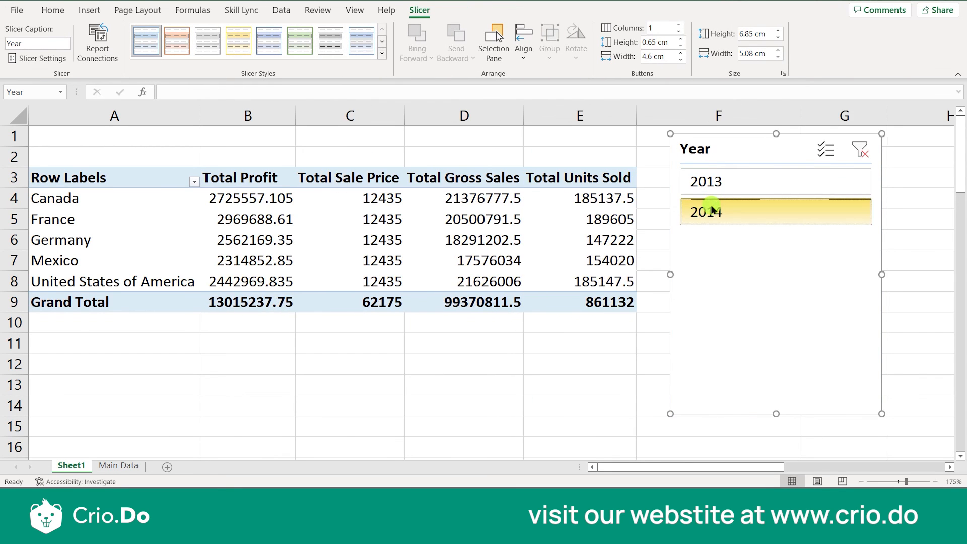
left_click(826, 150)
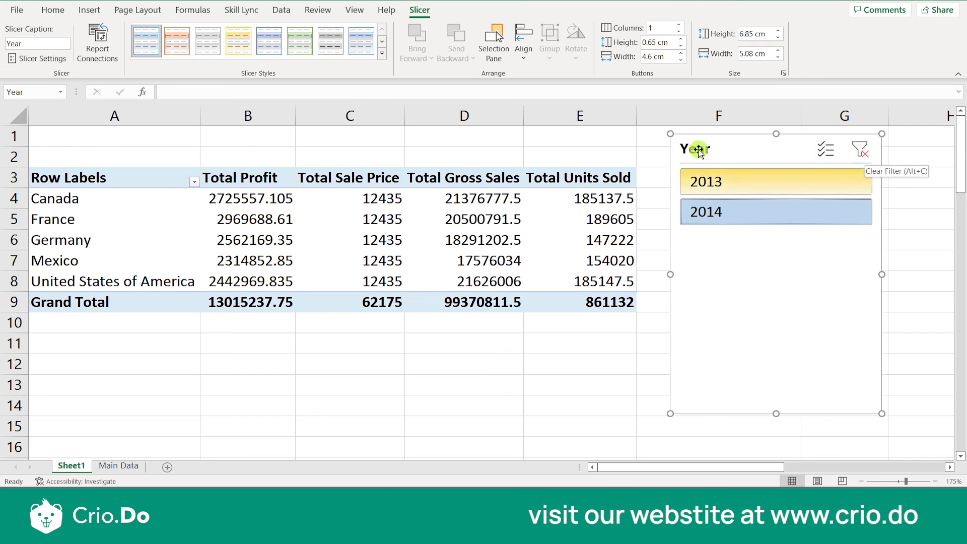
key("Delete")
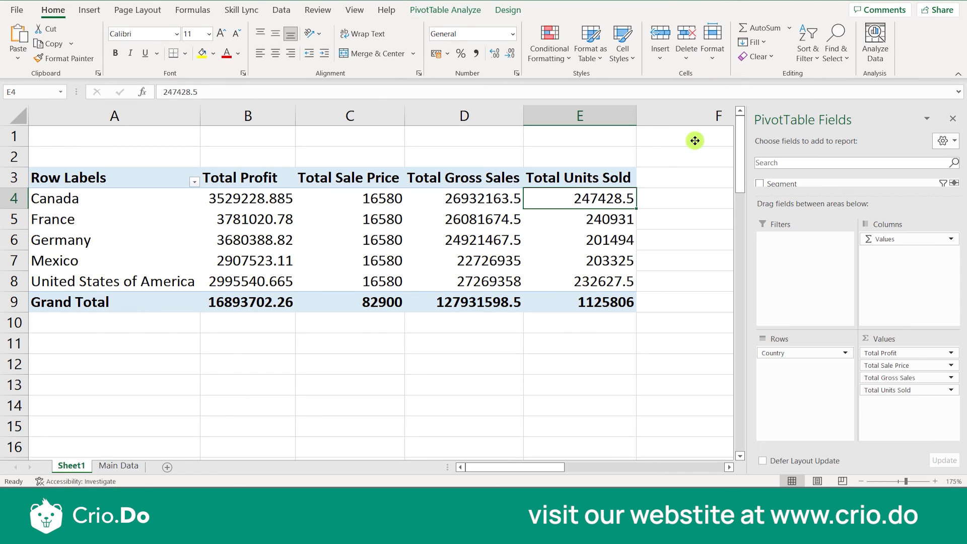
Step: Insert a timeline based on the Date field for the PivotTable
left_click(397, 220)
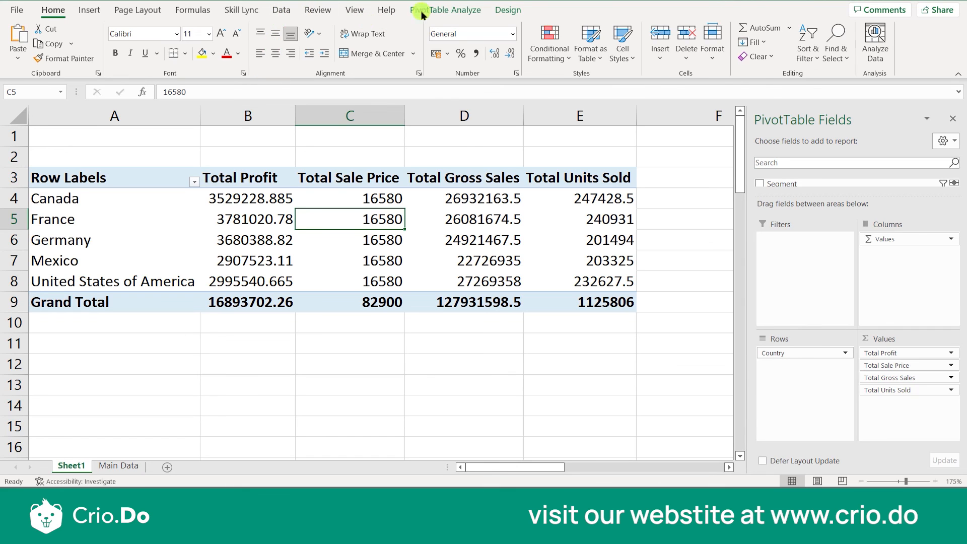
left_click(437, 10)
left_click(341, 52)
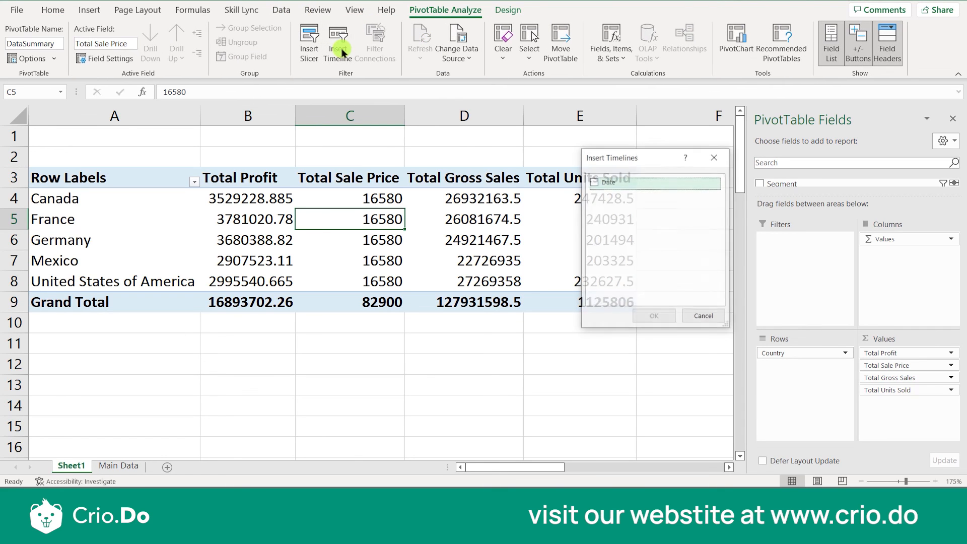
left_click(594, 182)
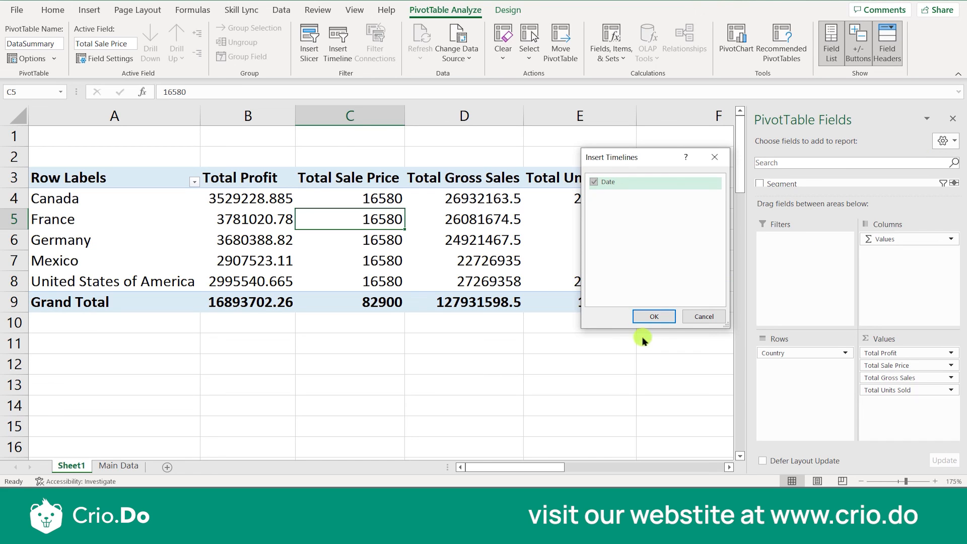
left_click(648, 317)
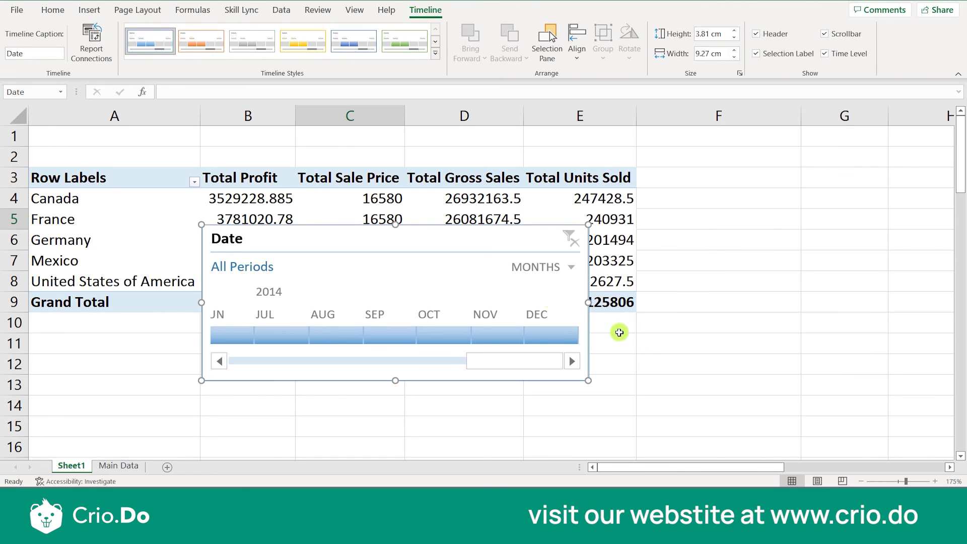
Step: Look back through the Date timeline's earlier months and widen the timeline on both sides to 26.44 cm
left_click(499, 353)
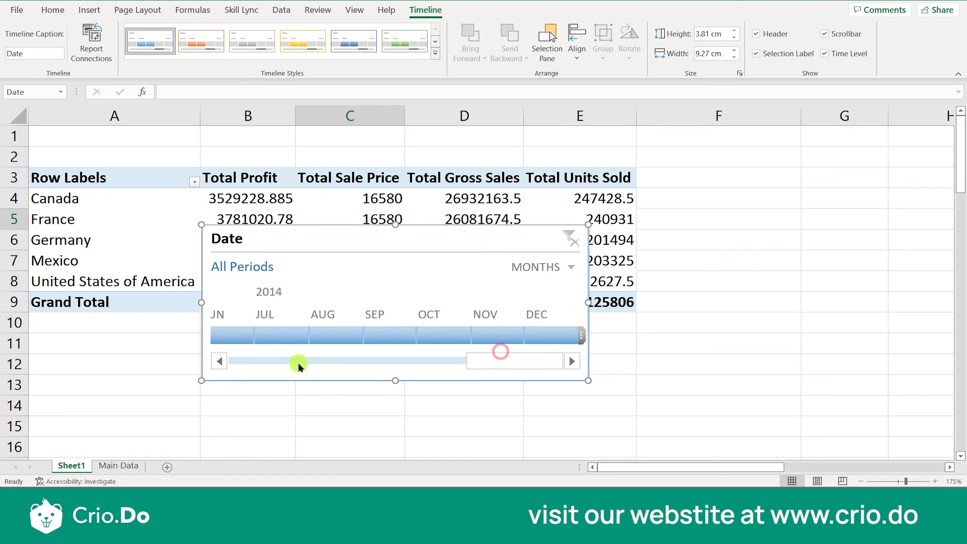
left_click(214, 364)
left_click(214, 364)
left_click(214, 365)
left_click(214, 364)
left_click(214, 364)
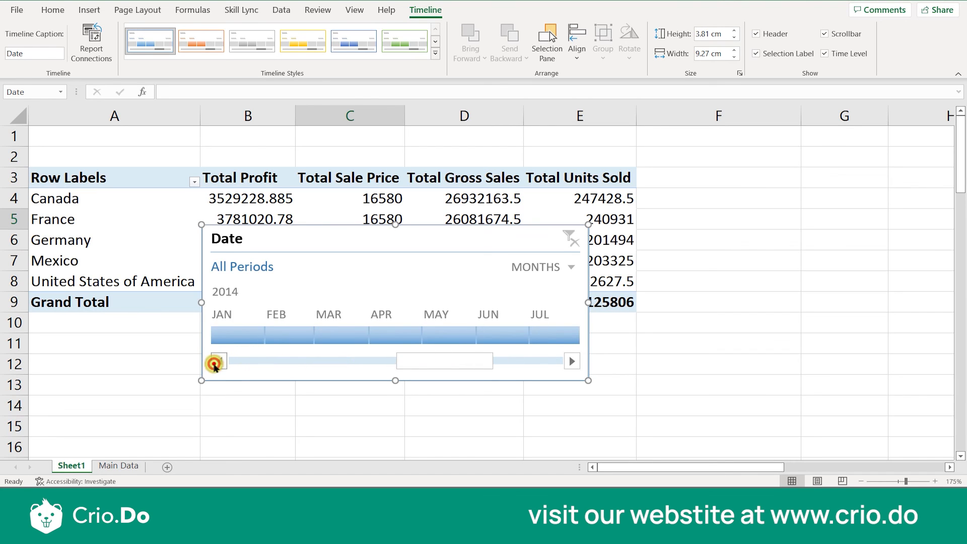
left_click(214, 364)
left_click(214, 364)
left_click_drag(198, 302, 36, 318)
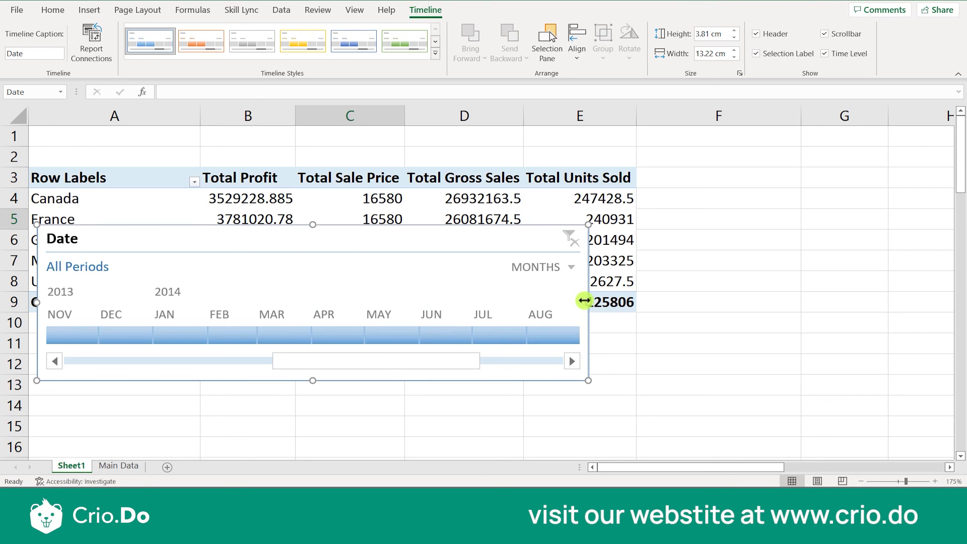
left_click_drag(585, 301, 896, 286)
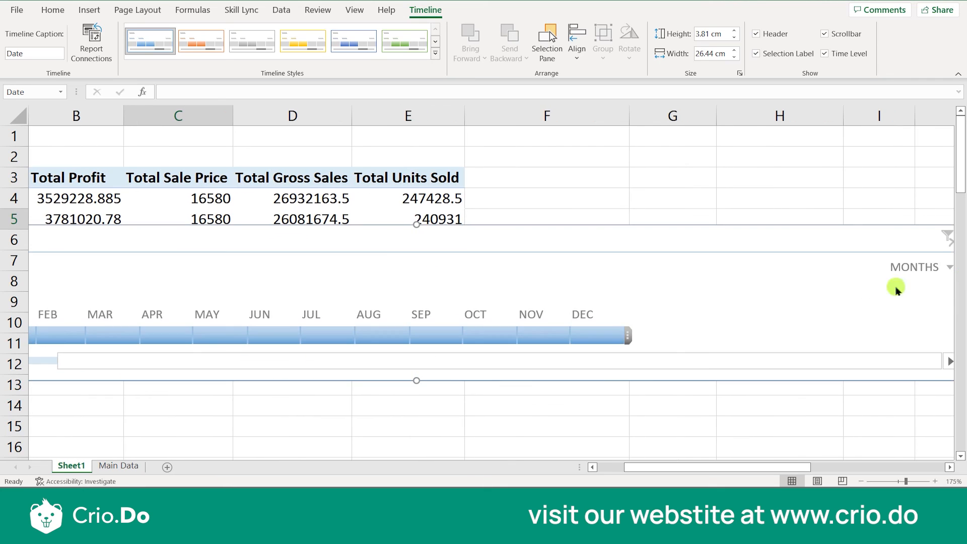
Step: Filter the PivotTable with the Date timeline by Jun - Oct 2014, Jan 2013 and Apr 2013, moving the timeline below the table
left_click_drag(507, 335, 148, 361)
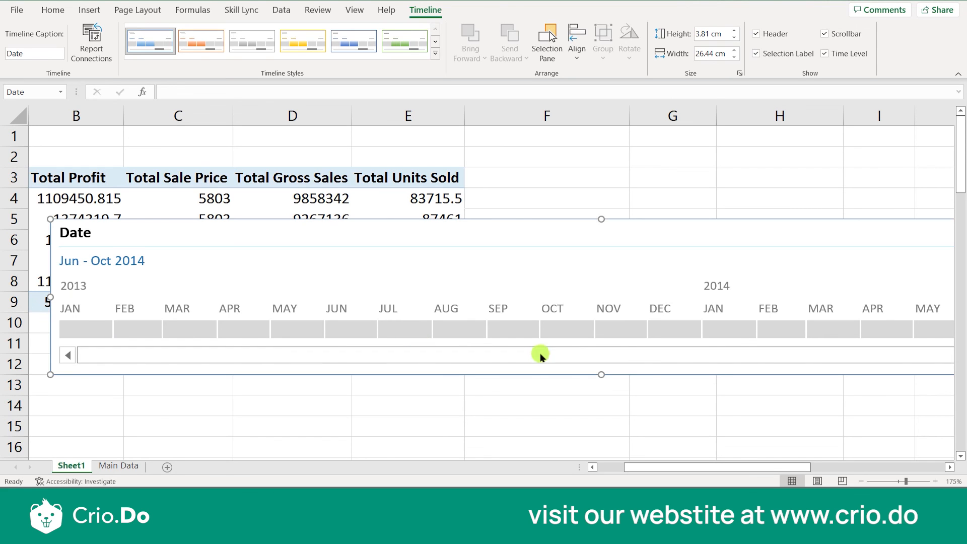
left_click_drag(402, 234, 528, 276)
left_click(214, 391)
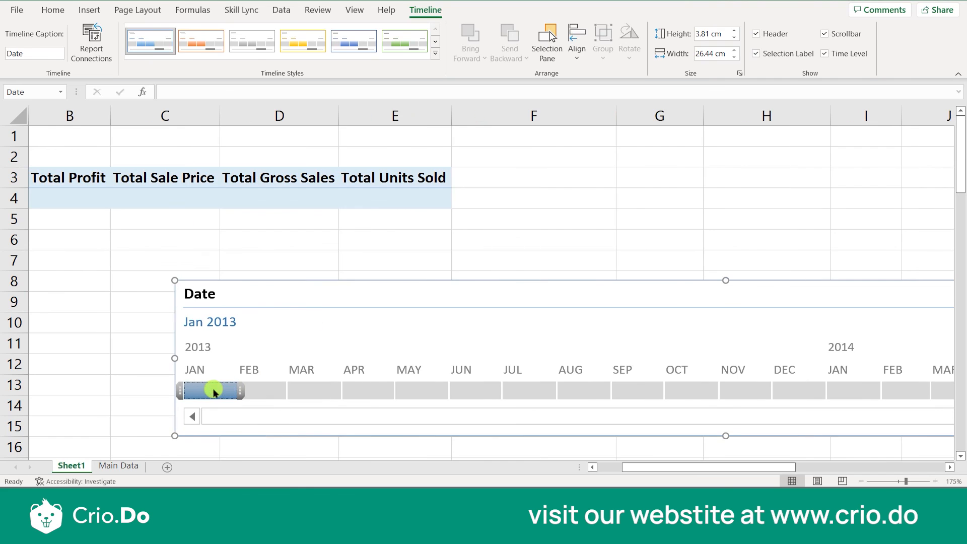
left_click_drag(211, 395, 393, 388)
Step: Return to column A of the sheet and delete the Date timeline
scroll(620, 300, "right", 10)
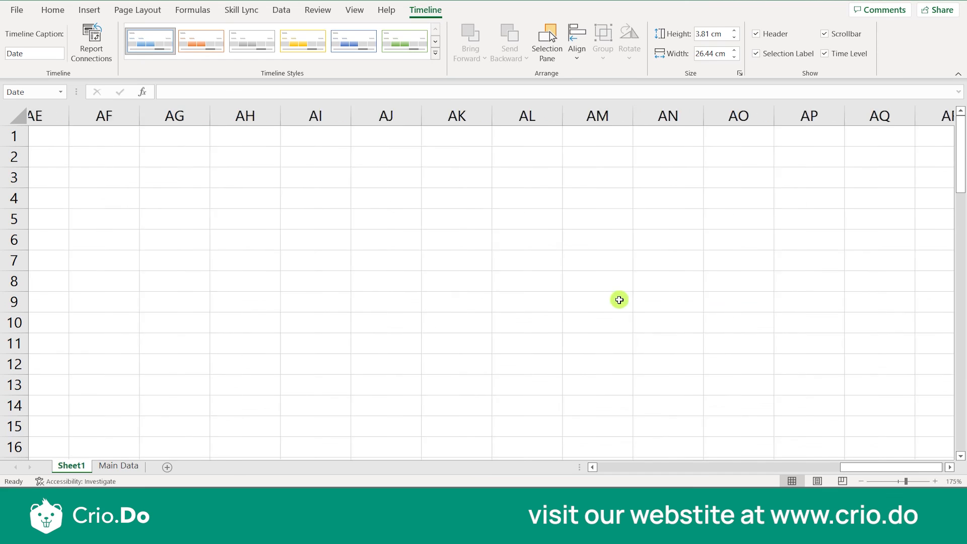
left_click(595, 468)
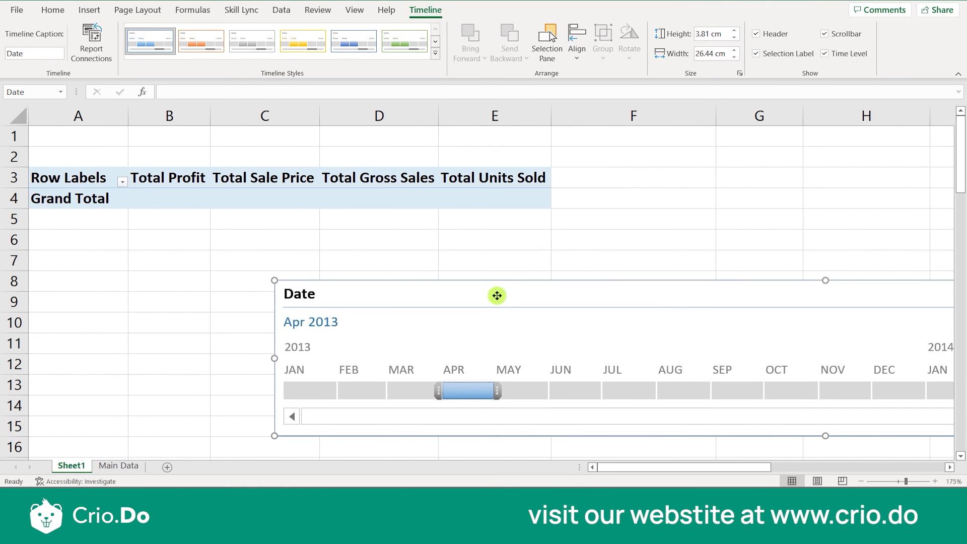
key("Delete")
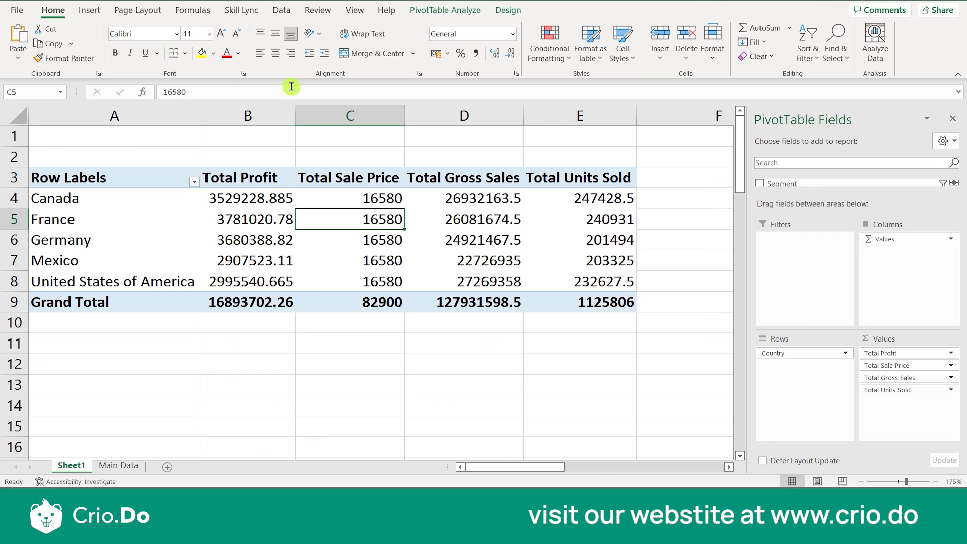
Step: Examine the fields available for slicers and timelines, closing both dialogs without inserting anything
left_click(433, 10)
left_click(317, 65)
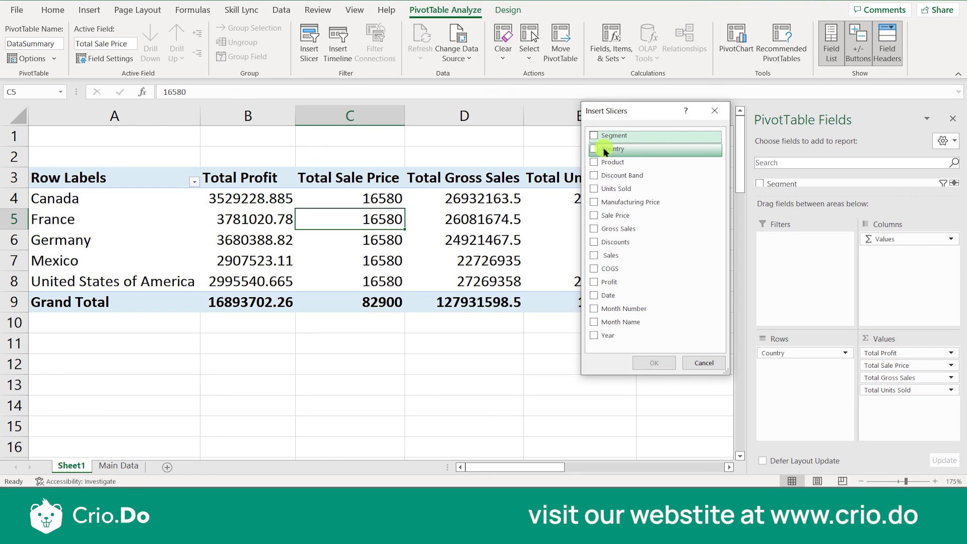
left_click(715, 111)
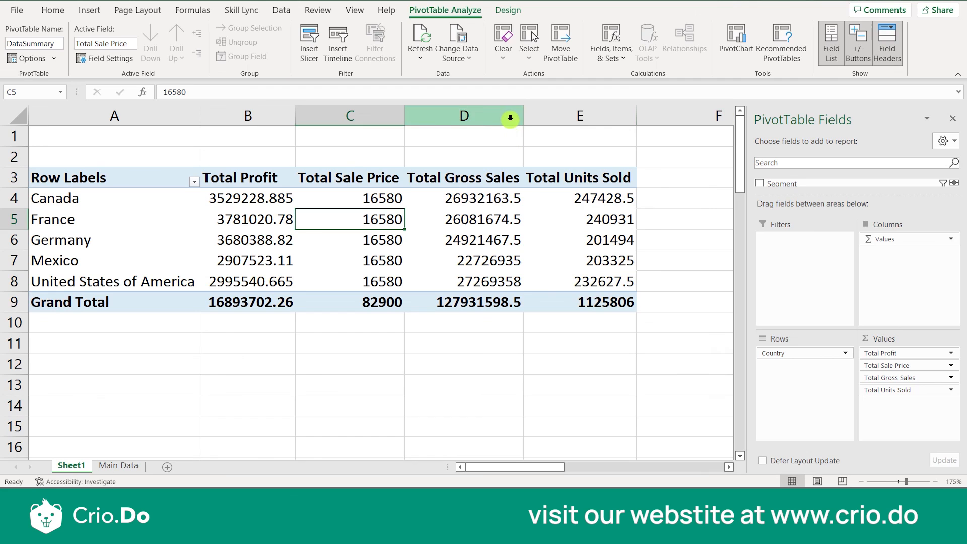
left_click(336, 54)
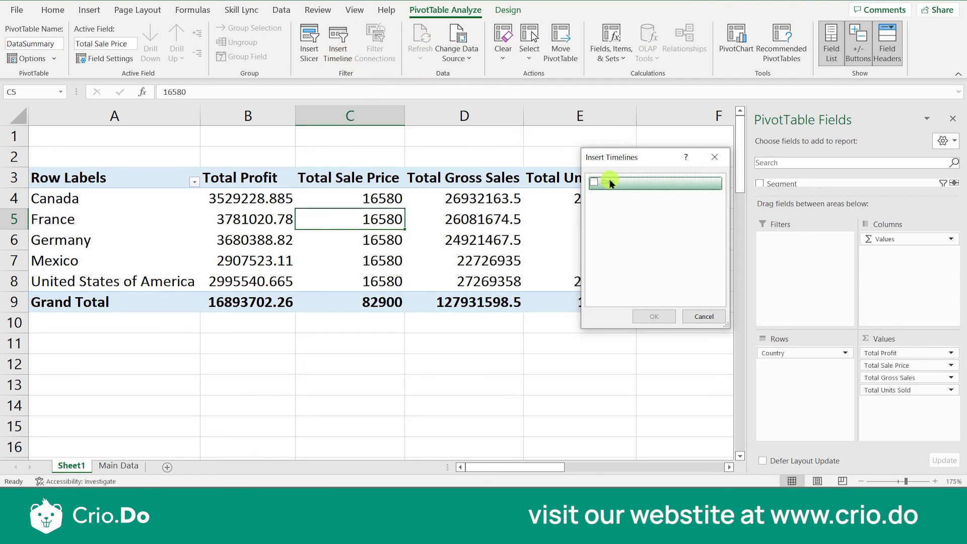
left_click(715, 163)
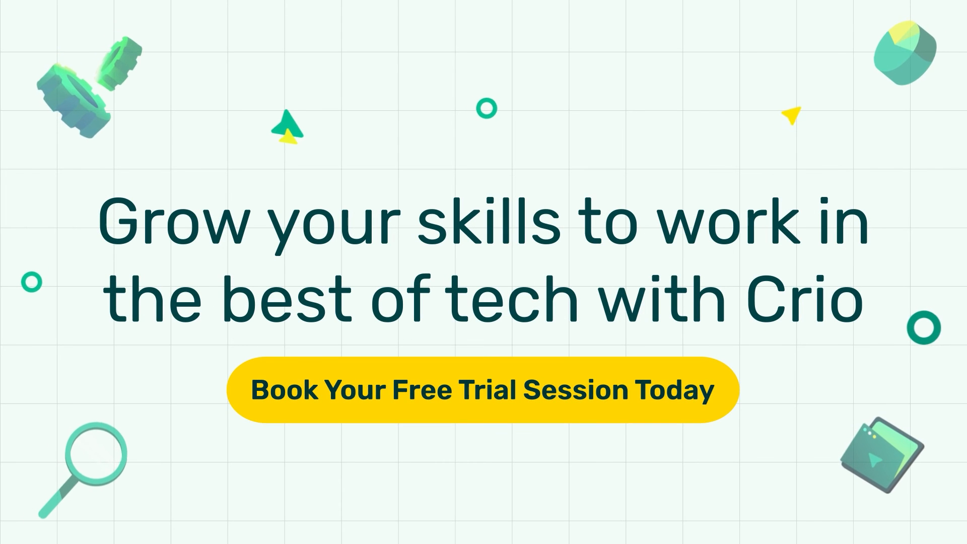